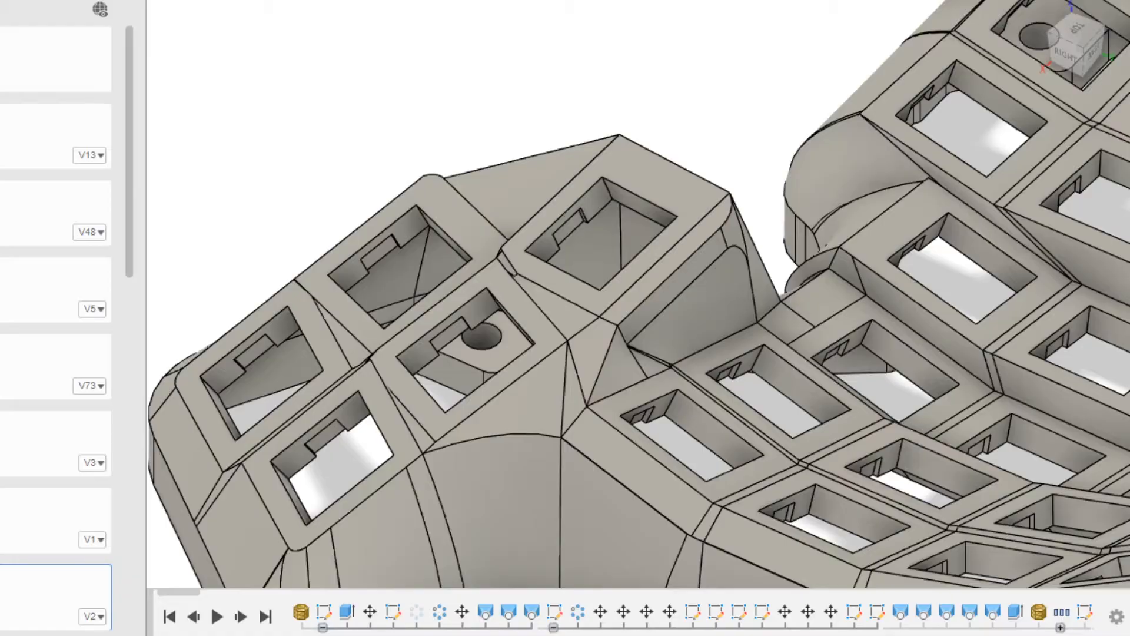
- Examine the finished keyboard case around the thumb cluster and its transition to the main key columns
middle_click_drag(722, 393, 671, 359, "shift")
middle_click_drag(772, 319, 683, 383)
scroll(685, 359, "up", 4)
scroll(637, 384, "down", 4)
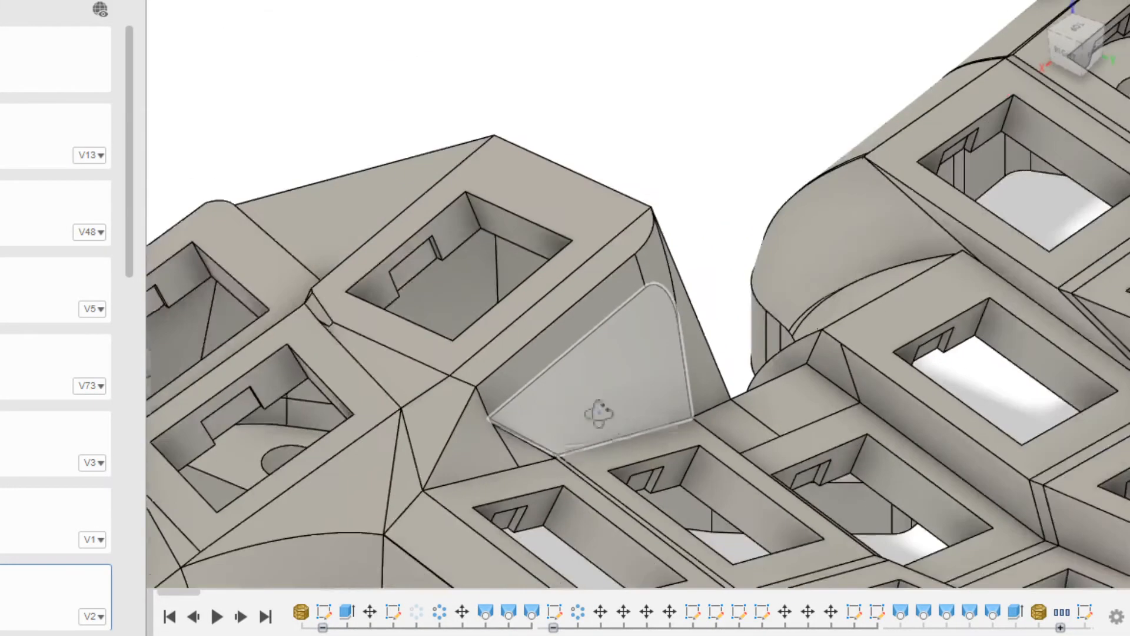
middle_click_drag(599, 413, 451, 420, "shift")
scroll(578, 341, "down", 4)
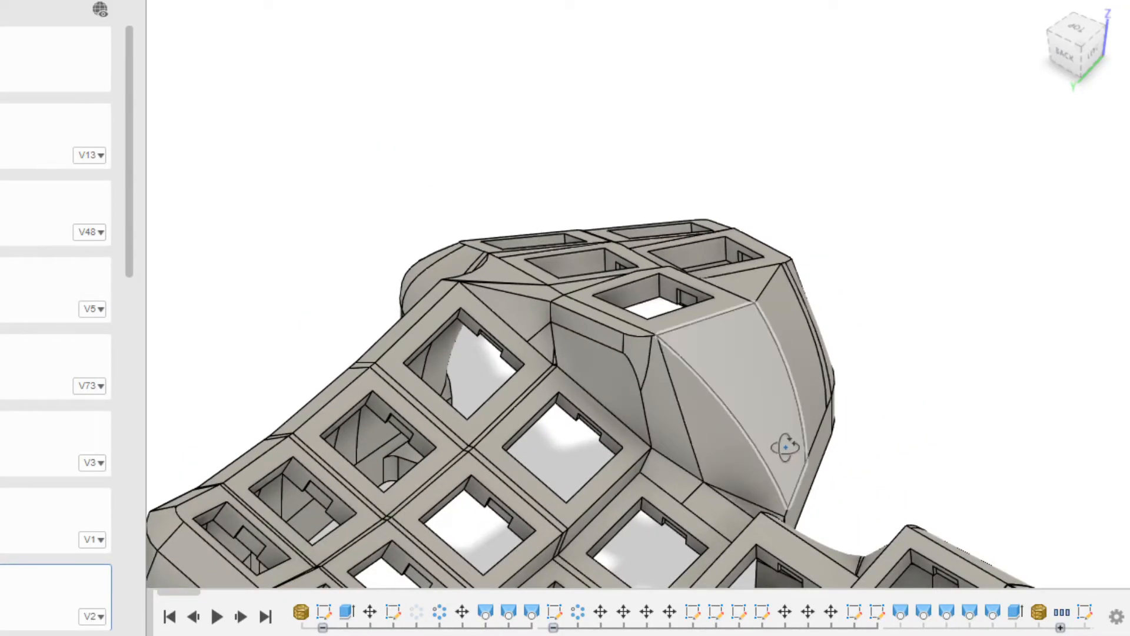
middle_click_drag(783, 449, 417, 26, "shift")
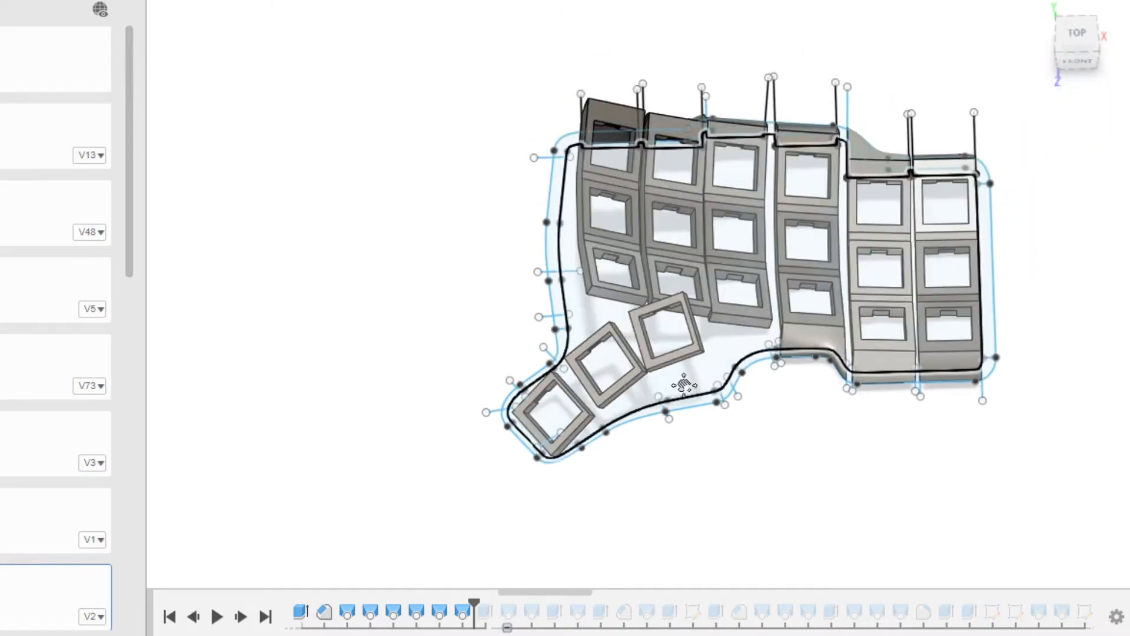
- Roll the design history forward by one feature to include the extruded perimeter wall, and inspect the separate thumb key frames
mouse_move(684, 385)
middle_mouse_down()
mouse_move(635, 397)
mouse_move(665, 399)
mouse_move(650, 396)
middle_mouse_up()
left_click_drag(474, 602, 488, 604)
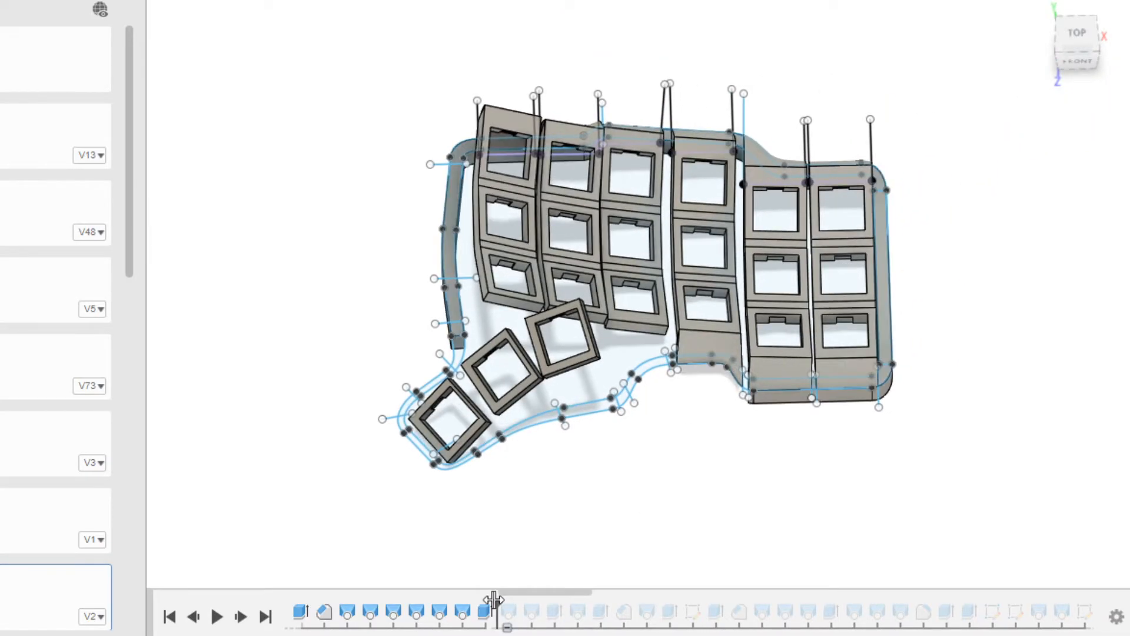
mouse_move(666, 485)
middle_mouse_down("shift")
mouse_move(613, 442)
mouse_move(485, 397)
mouse_move(357, 427)
middle_mouse_up("shift")
middle_click_drag(814, 457, 998, 469, "shift")
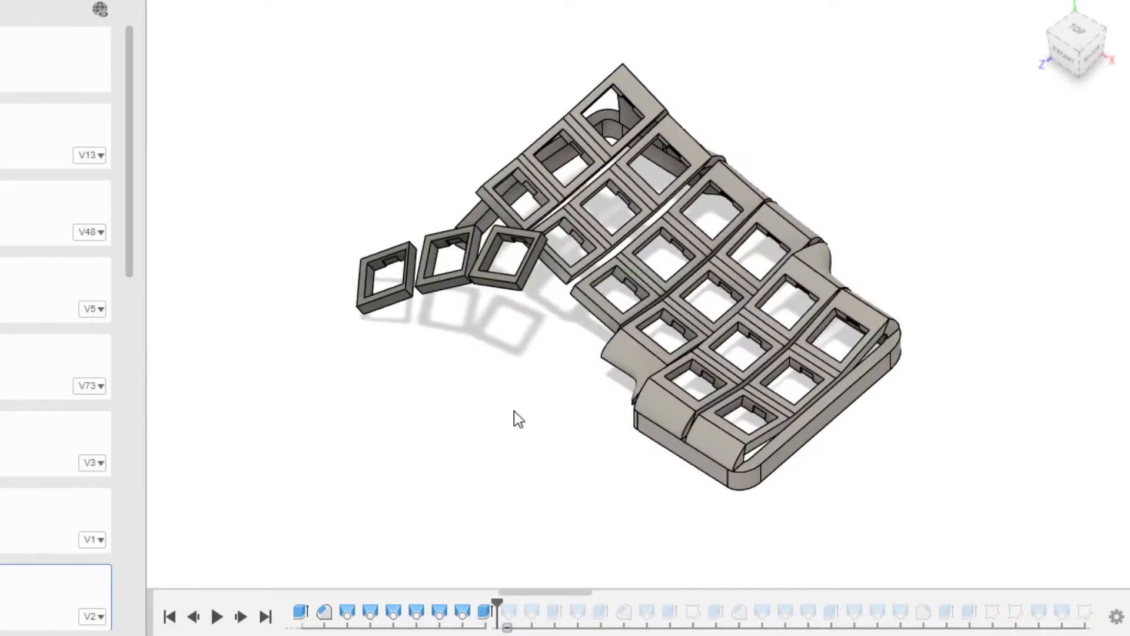
middle_click_drag(518, 419, 560, 353, "shift")
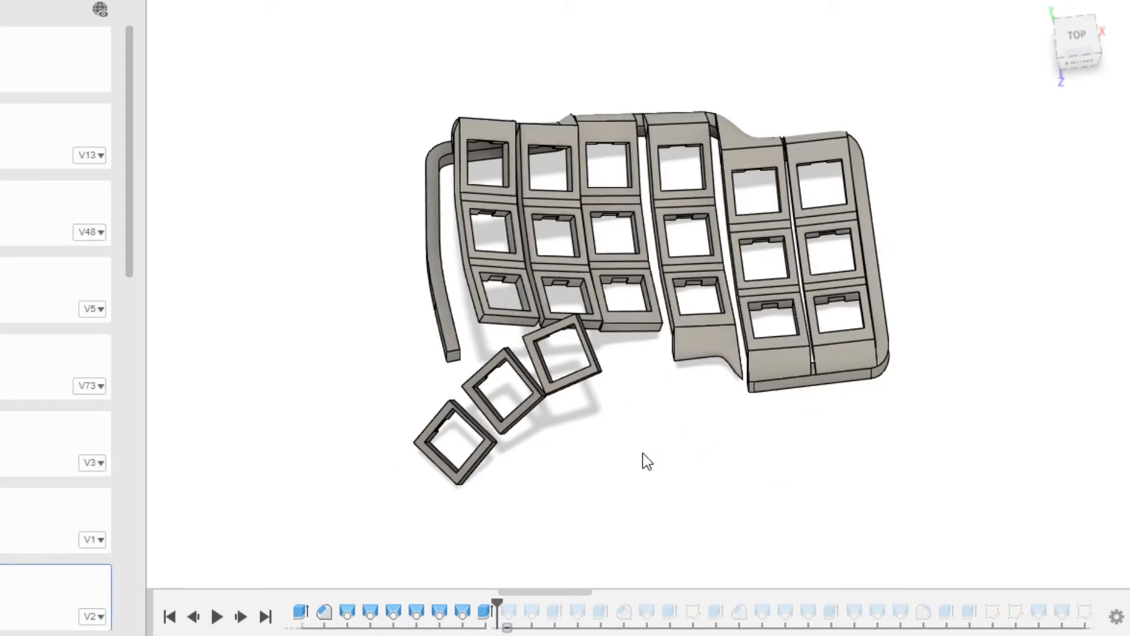
middle_click_drag(643, 453, 600, 465, "shift")
scroll(563, 478, "up", 2)
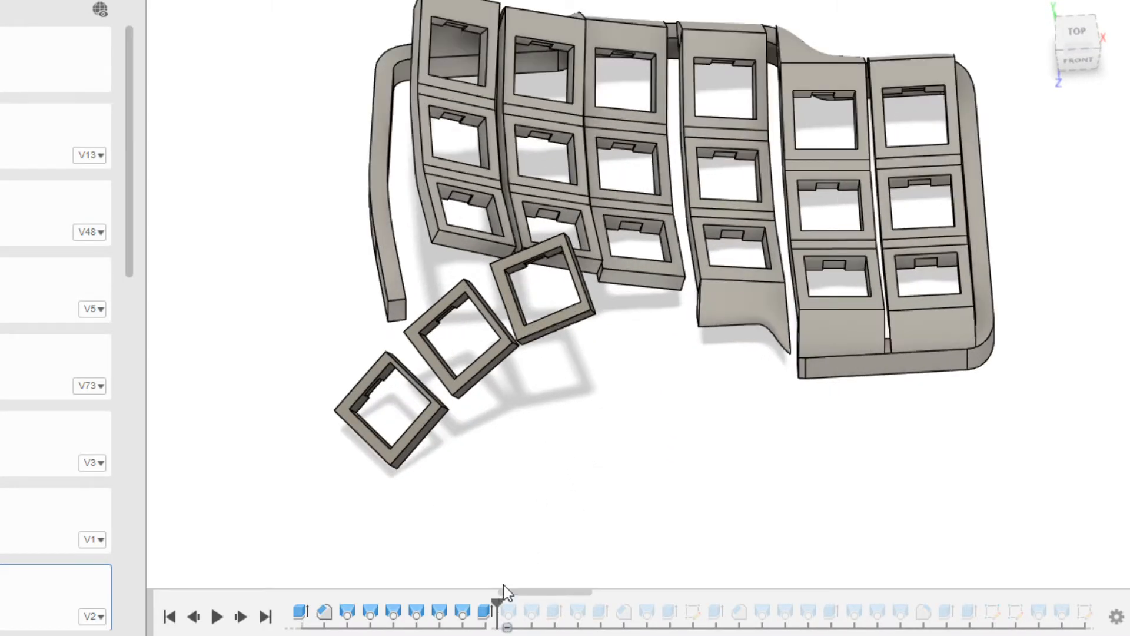
middle_click_drag(503, 584, 682, 522, "shift")
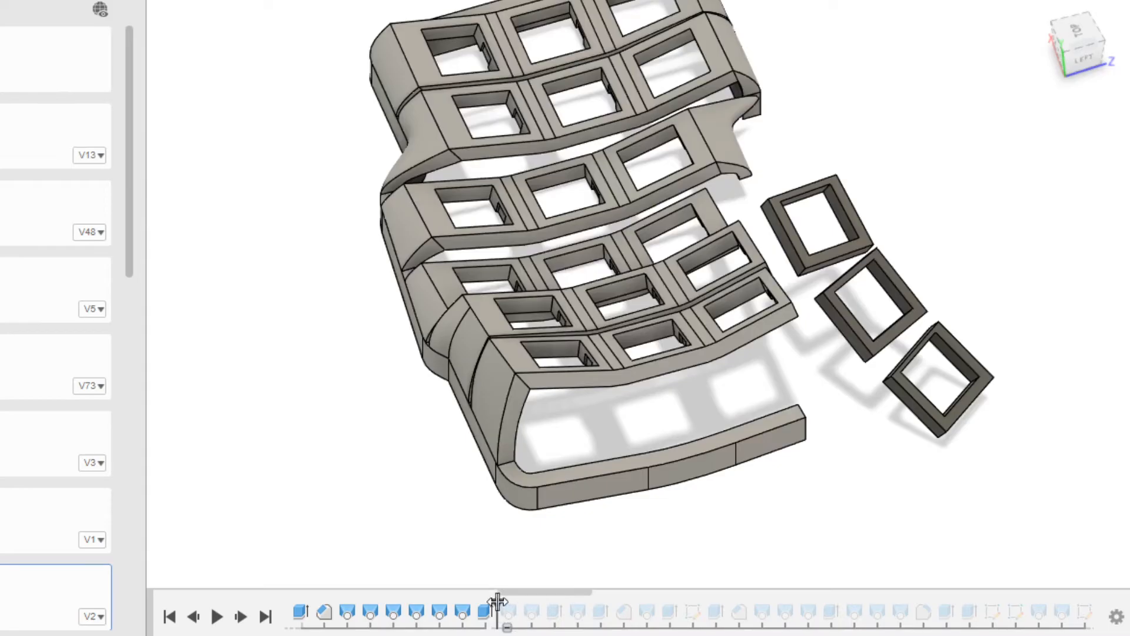
- Roll the history forward through the two lofts joining the three thumb key frames, and check the finished case for comparison
left_click_drag(498, 604, 518, 607)
middle_click_drag(726, 499, 501, 496, "shift")
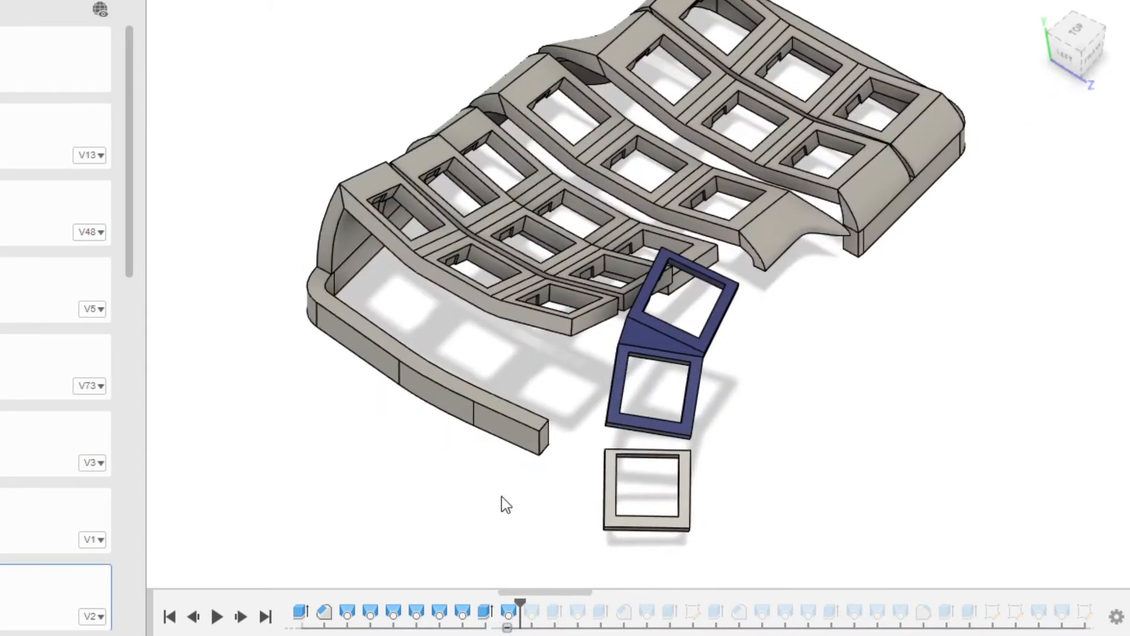
left_click_drag(520, 601, 542, 603)
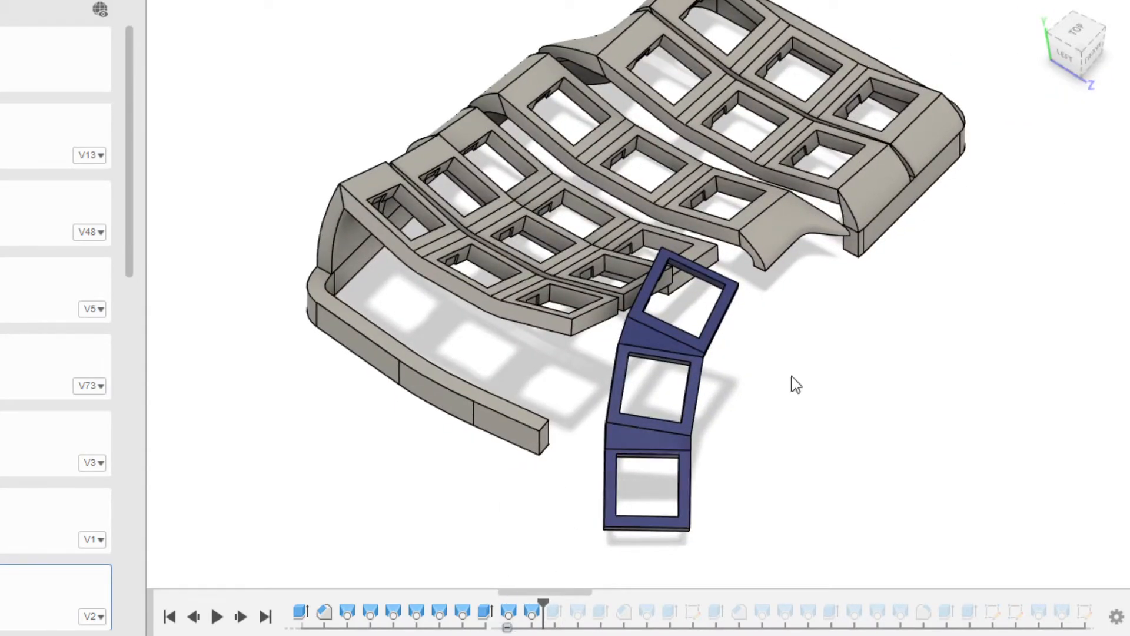
scroll(783, 377, "down", 2)
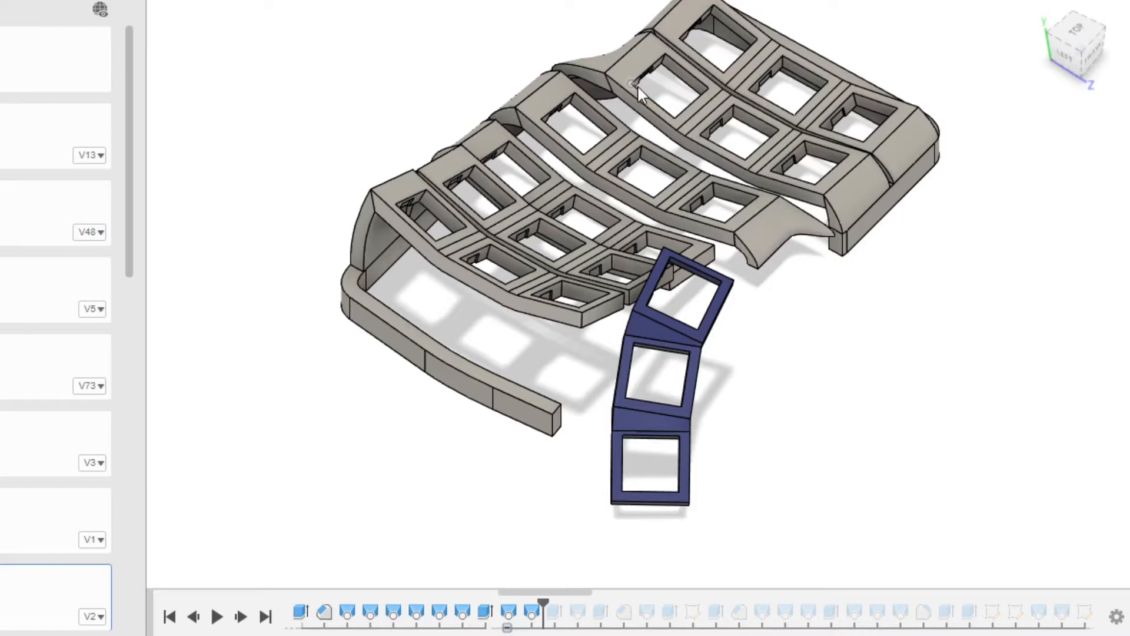
middle_click_drag(680, 137, 609, 144, "shift")
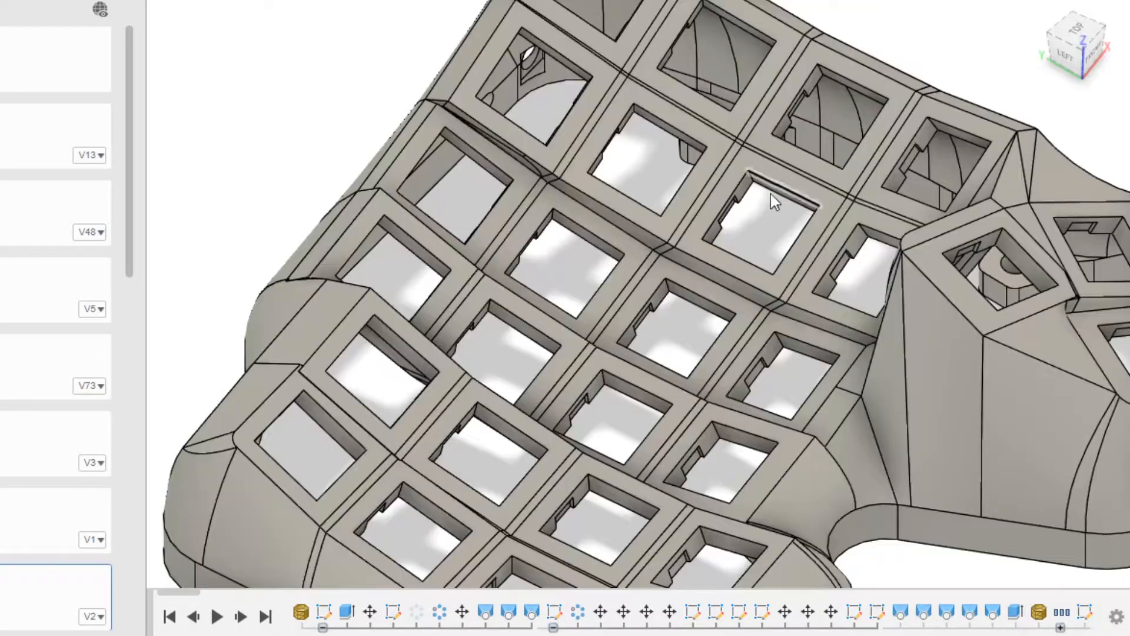
scroll(565, 246, "up", 3)
middle_click_drag(700, 295, 711, 211, "shift")
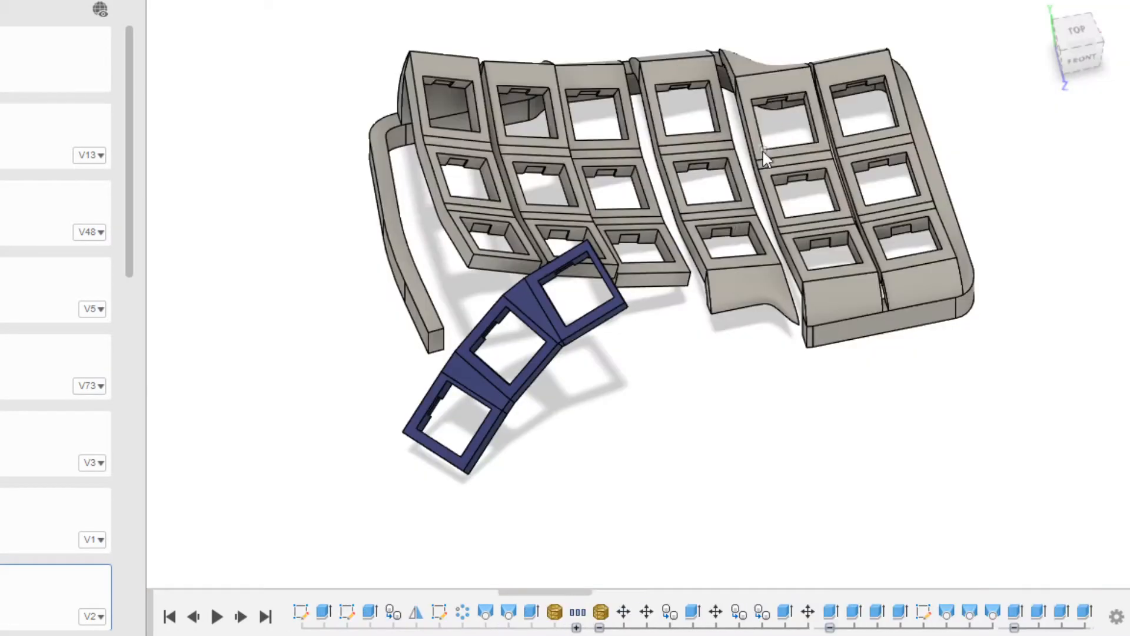
- Roll the history forward four features to include the curved front wall below the third key column
middle_click_drag(763, 150, 731, 315, "shift")
scroll(731, 315, "up", 2)
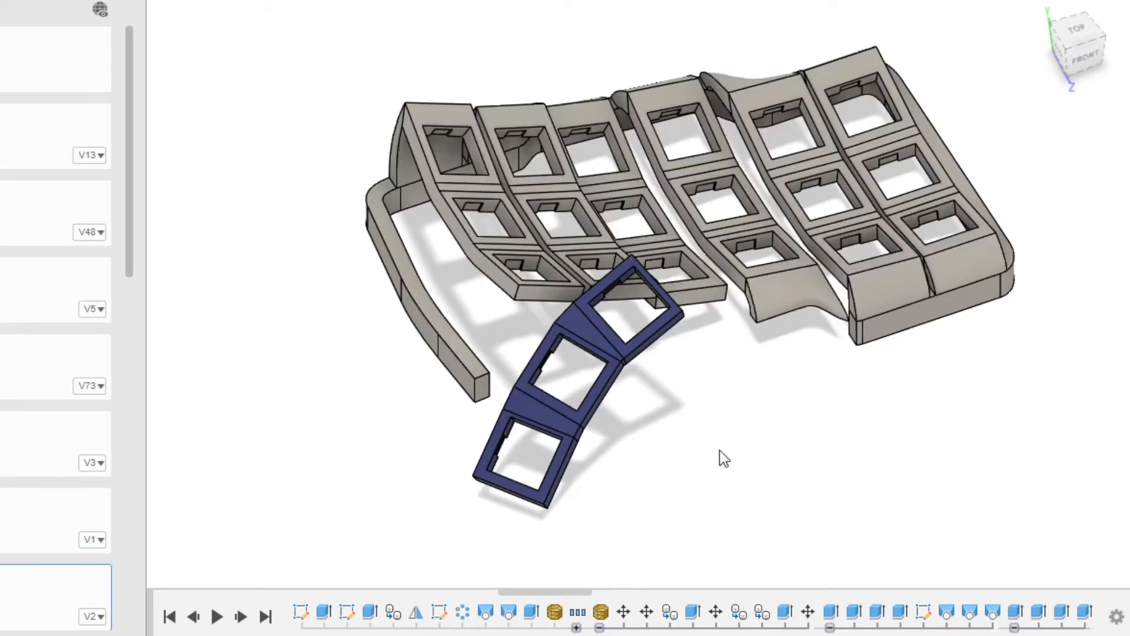
scroll(606, 612, "up", 5)
scroll(592, 608, "down", 5)
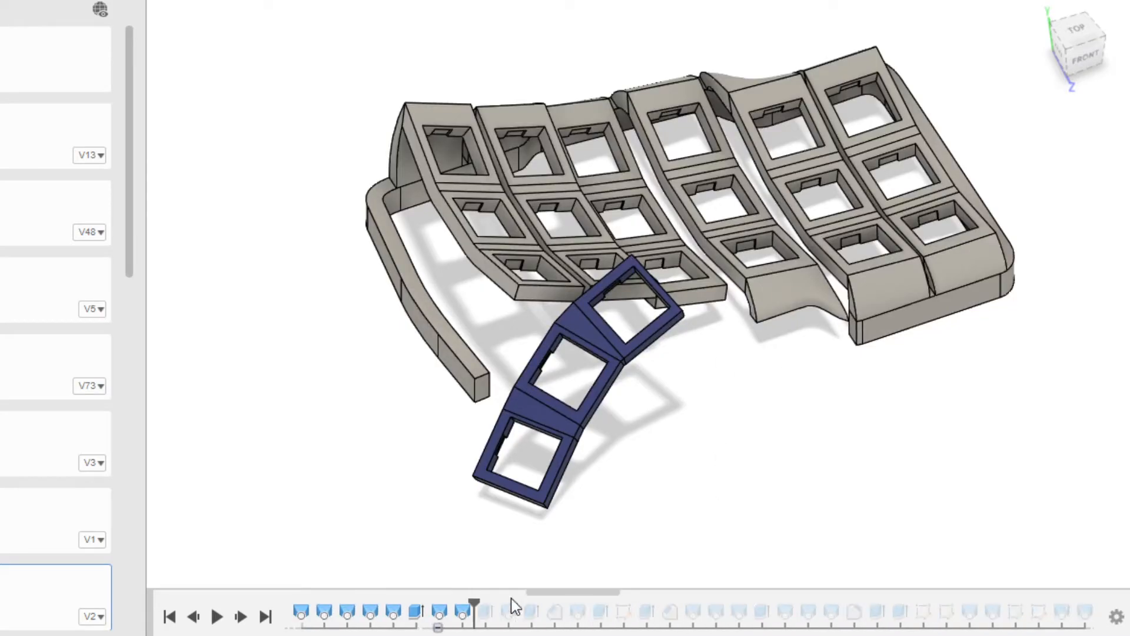
left_click_drag(473, 602, 495, 602)
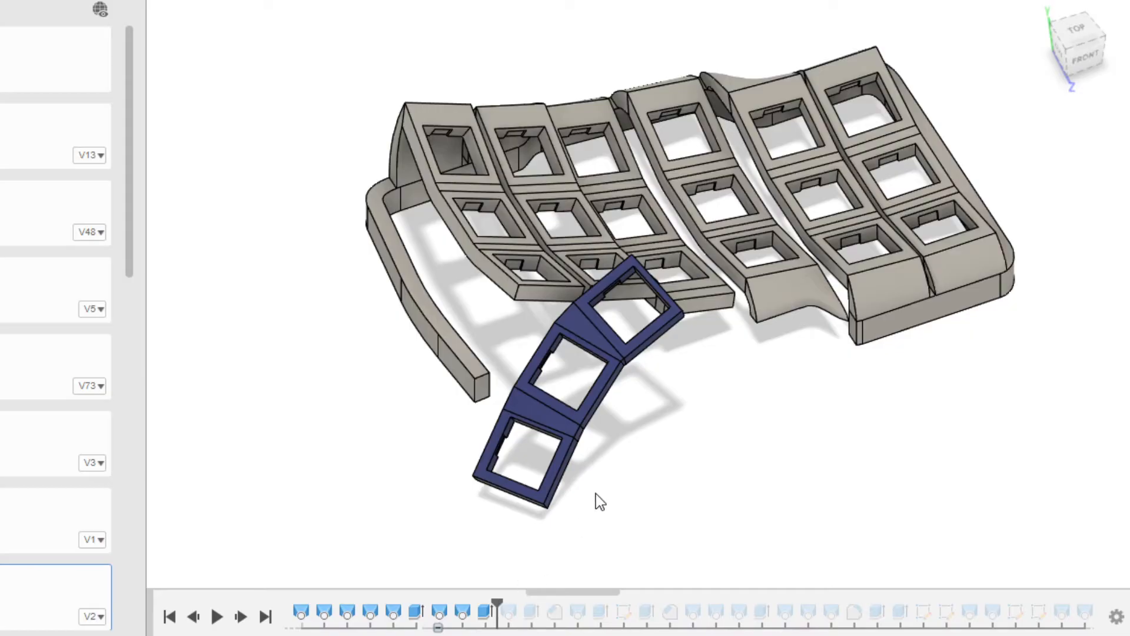
middle_click_drag(595, 494, 556, 479, "shift")
left_click_drag(498, 603, 565, 593)
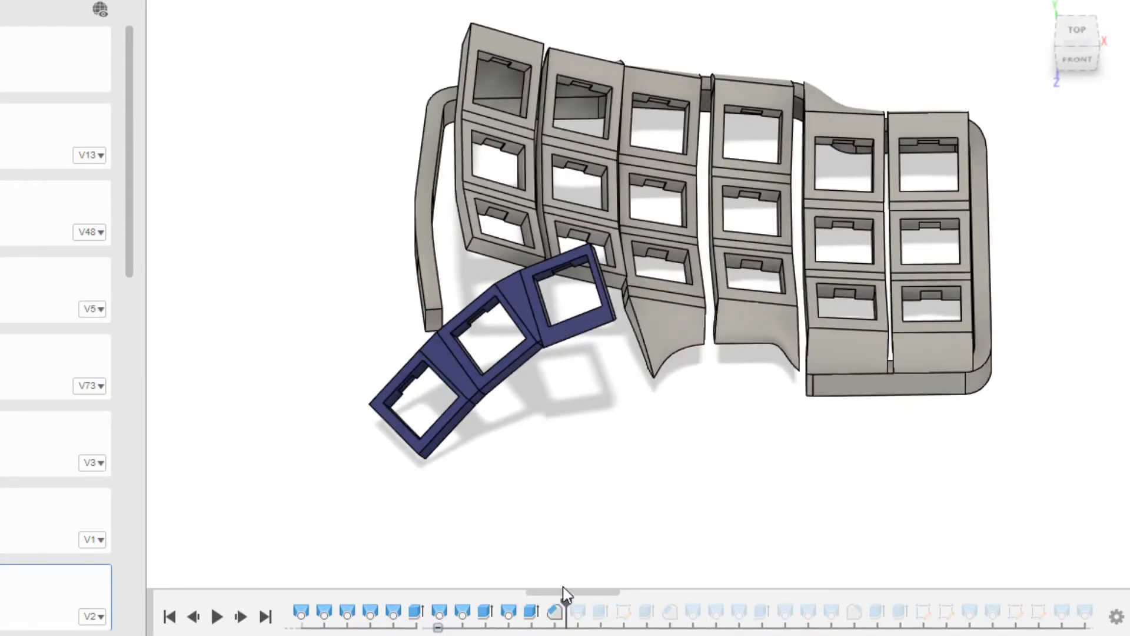
- Inspect the innermost thumb key frame's edge, and roll the history forward to include its curved wall and the thin base rim
middle_click_drag(569, 545, 618, 448, "shift")
scroll(613, 336, "up", 5)
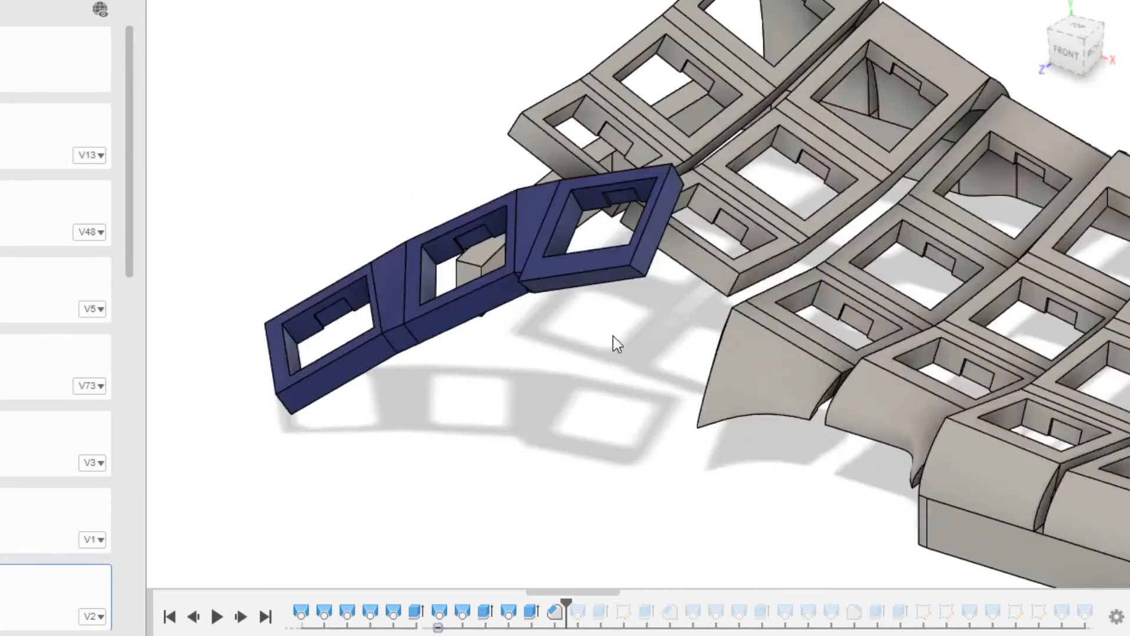
middle_click_drag(613, 335, 630, 255, "shift")
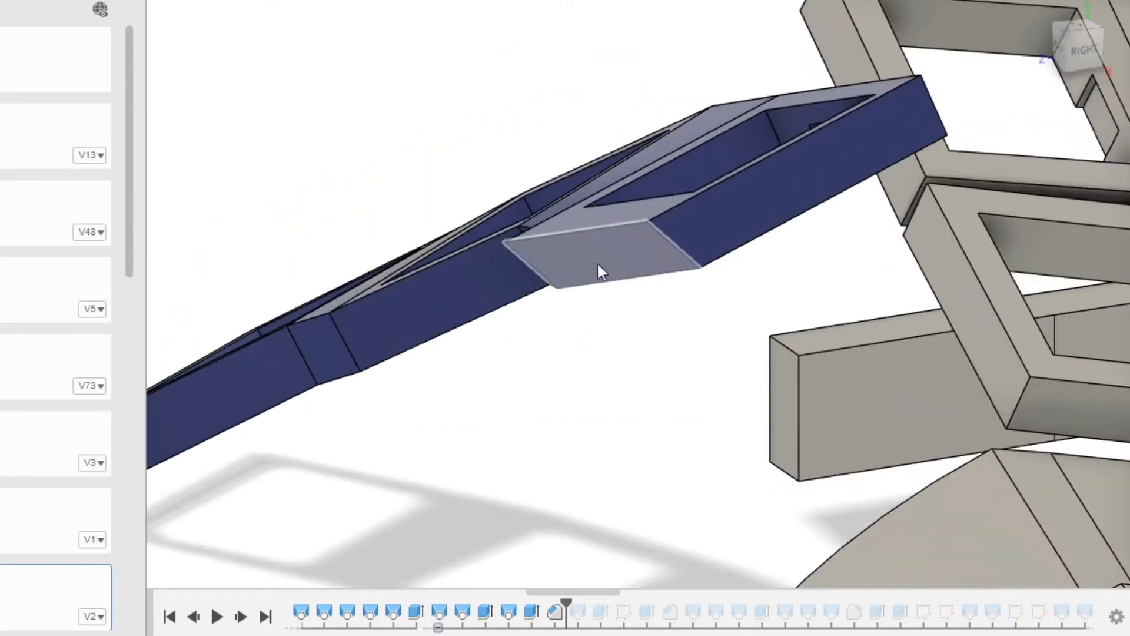
scroll(555, 435, "down", 4)
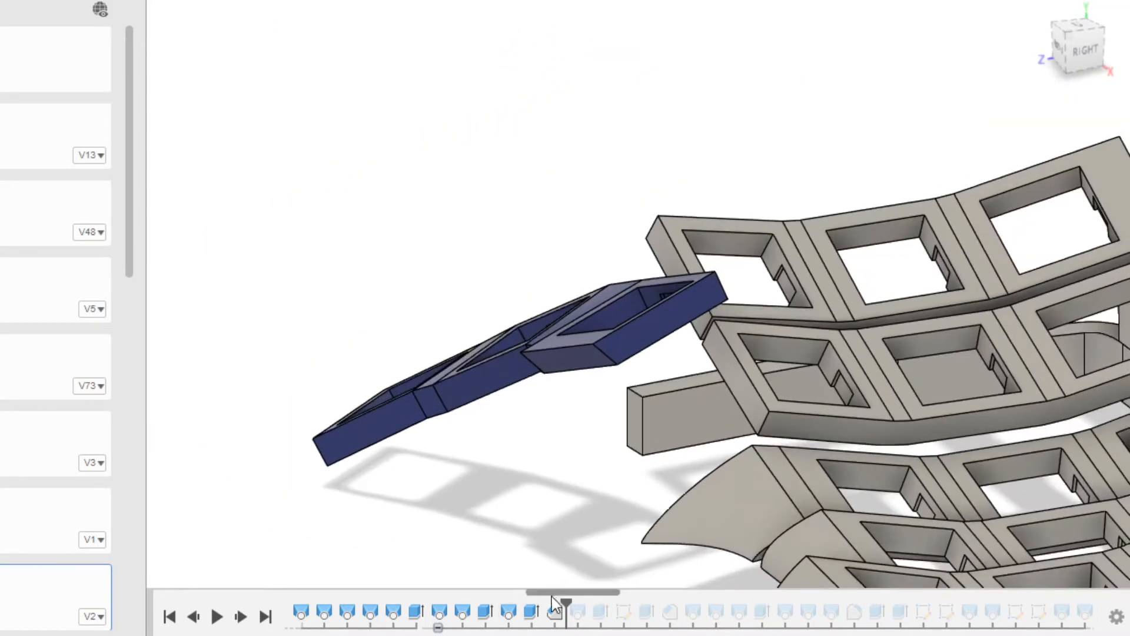
left_click_drag(564, 604, 597, 598)
middle_click_drag(581, 487, 688, 500, "shift")
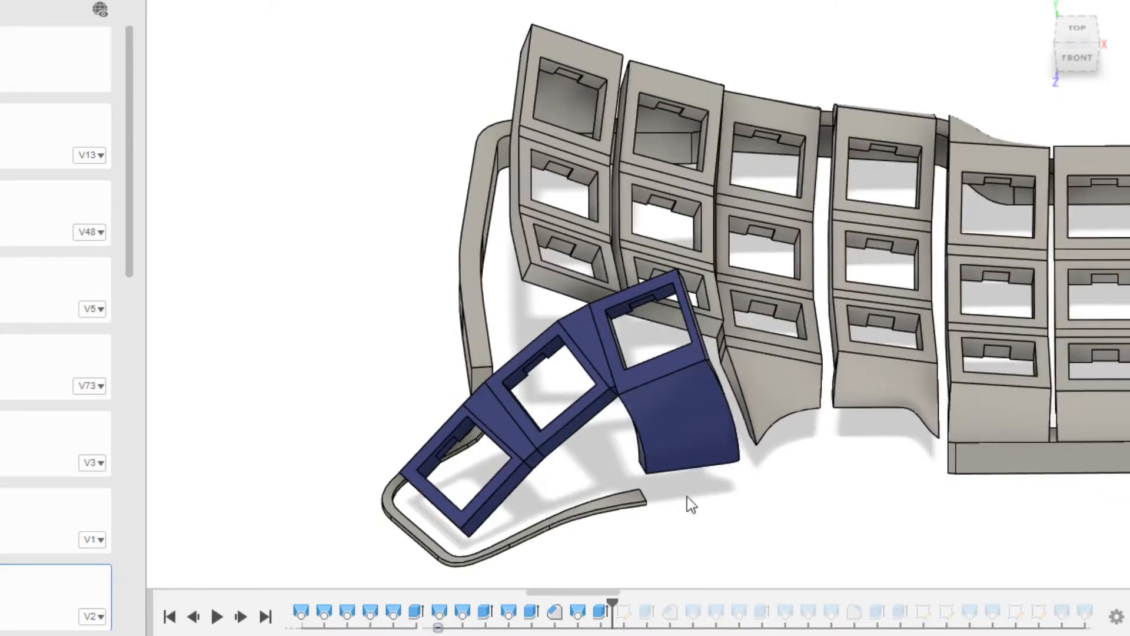
- Roll the history forward through the lofts that form the rounded wall at the outer end of the thumb cluster
left_click_drag(613, 603, 727, 601)
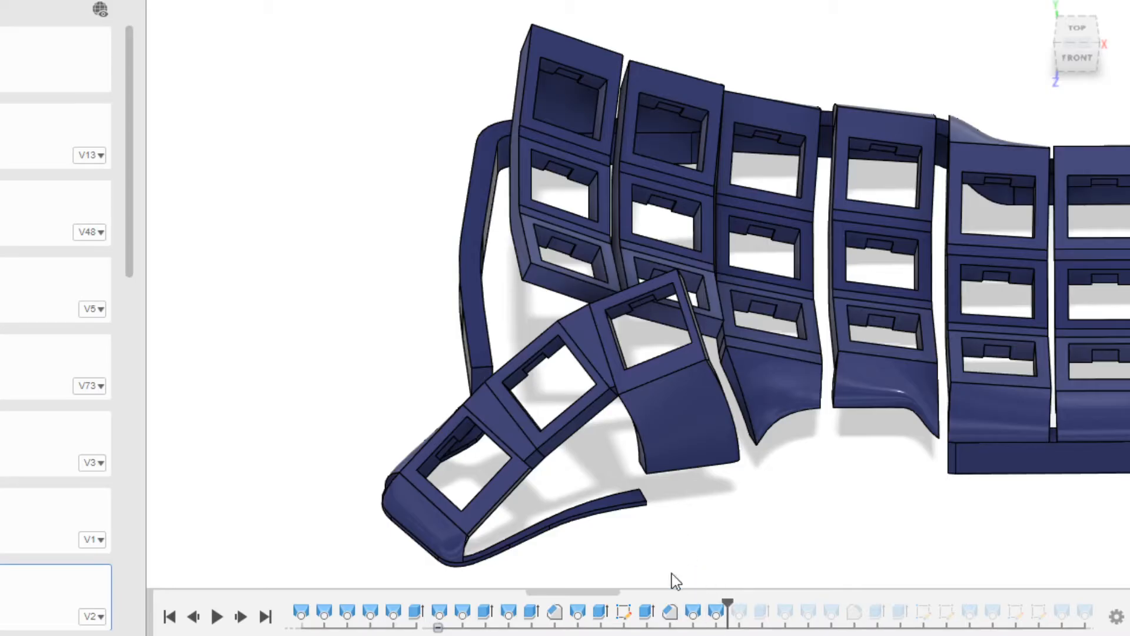
middle_click_drag(672, 577, 524, 525, "shift")
scroll(521, 507, "up", 5)
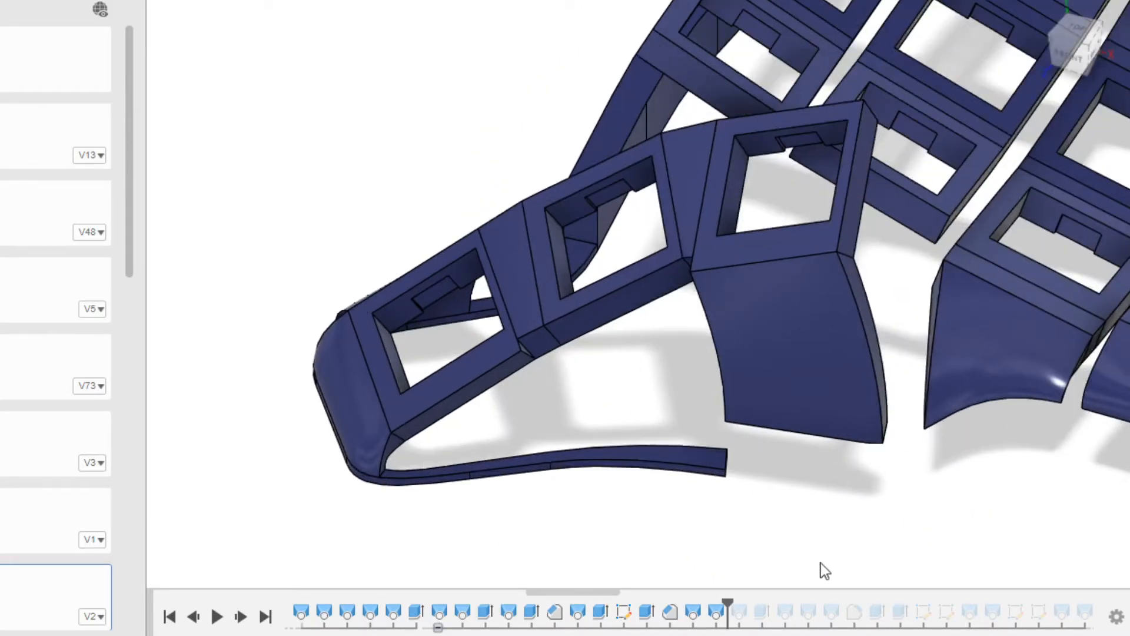
middle_click_drag(595, 489, 638, 492, "shift")
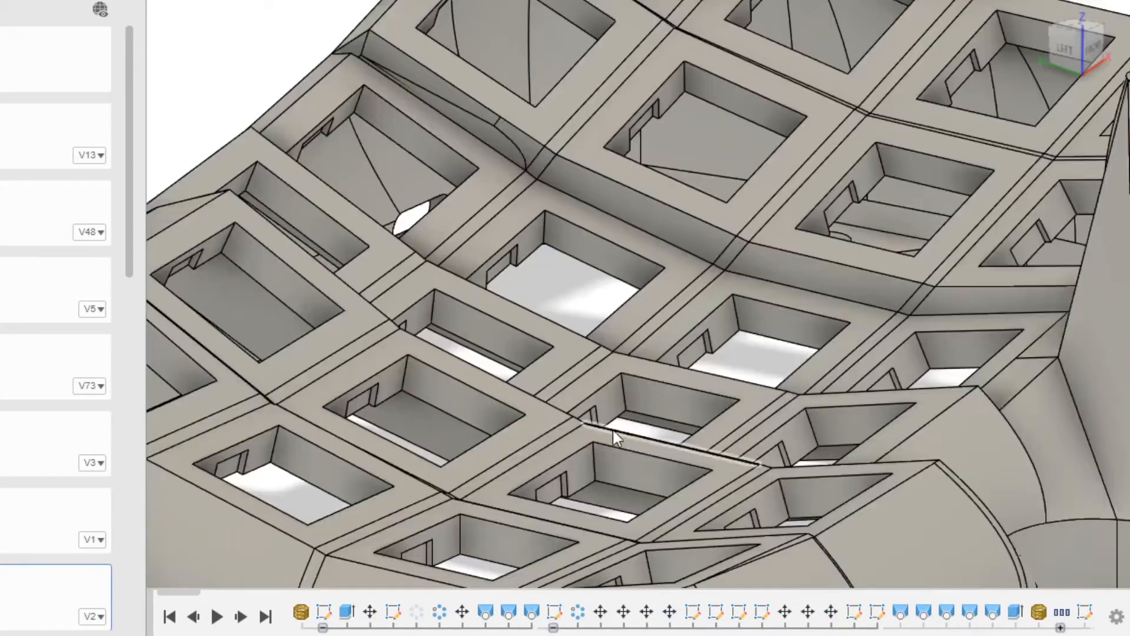
- Examine the key wells and the thumb cluster's outer walls on the finished keyboard case
scroll(613, 429, "down", 10)
middle_click_drag(602, 366, 529, 471, "shift")
scroll(536, 457, "up", 3)
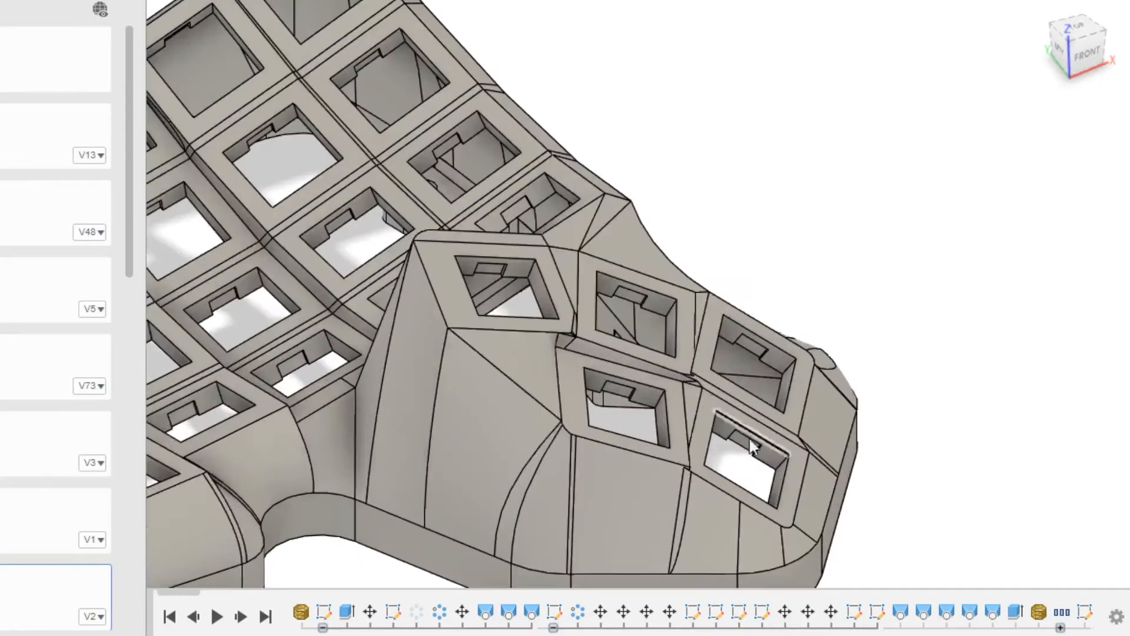
middle_click_drag(751, 441, 630, 456, "shift")
middle_click_drag(981, 418, 765, 412)
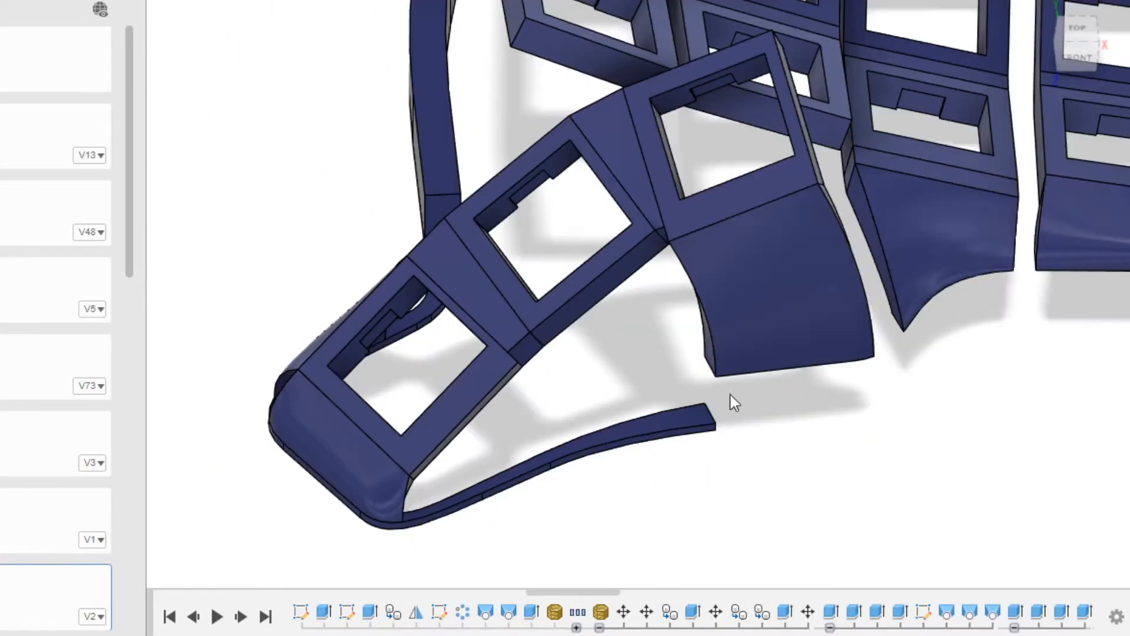
- Compare the curved wall beside the innermost thumb key with the corresponding flat wall face in the other keyboard design
middle_click_drag(730, 395, 910, 399, "shift")
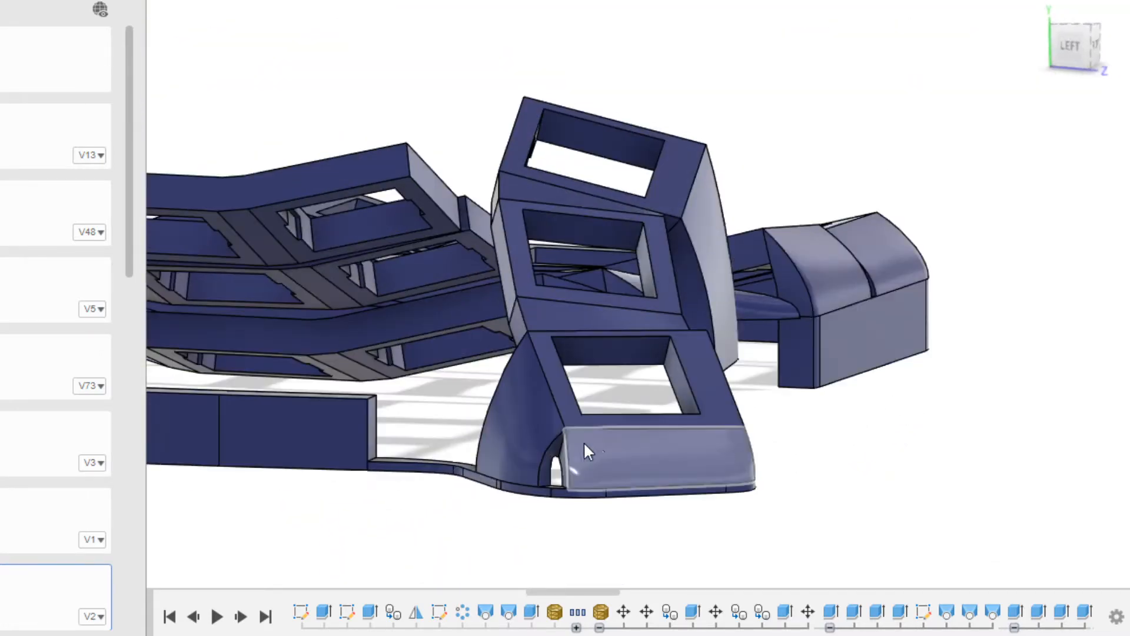
middle_click_drag(741, 425, 861, 404, "shift")
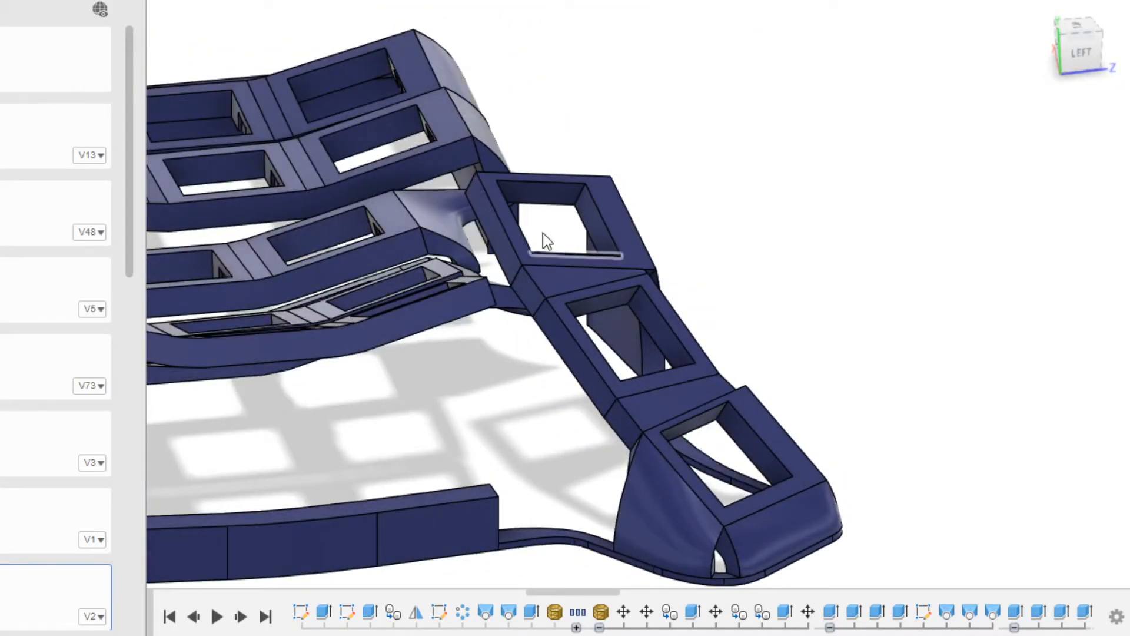
middle_click_drag(544, 235, 730, 270, "shift")
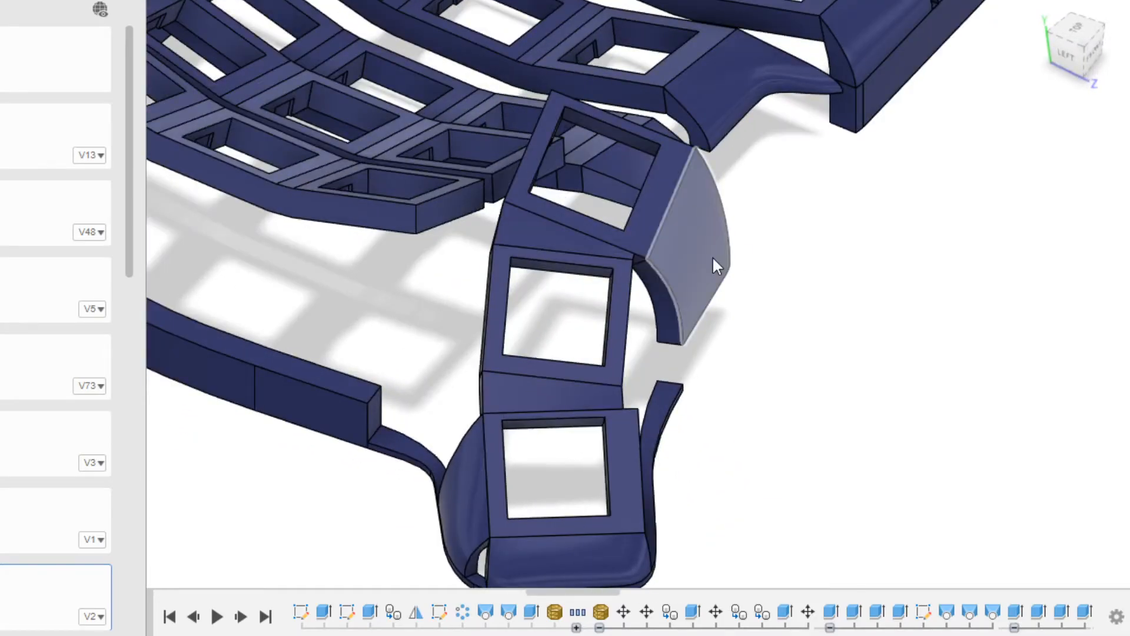
left_click(711, 256)
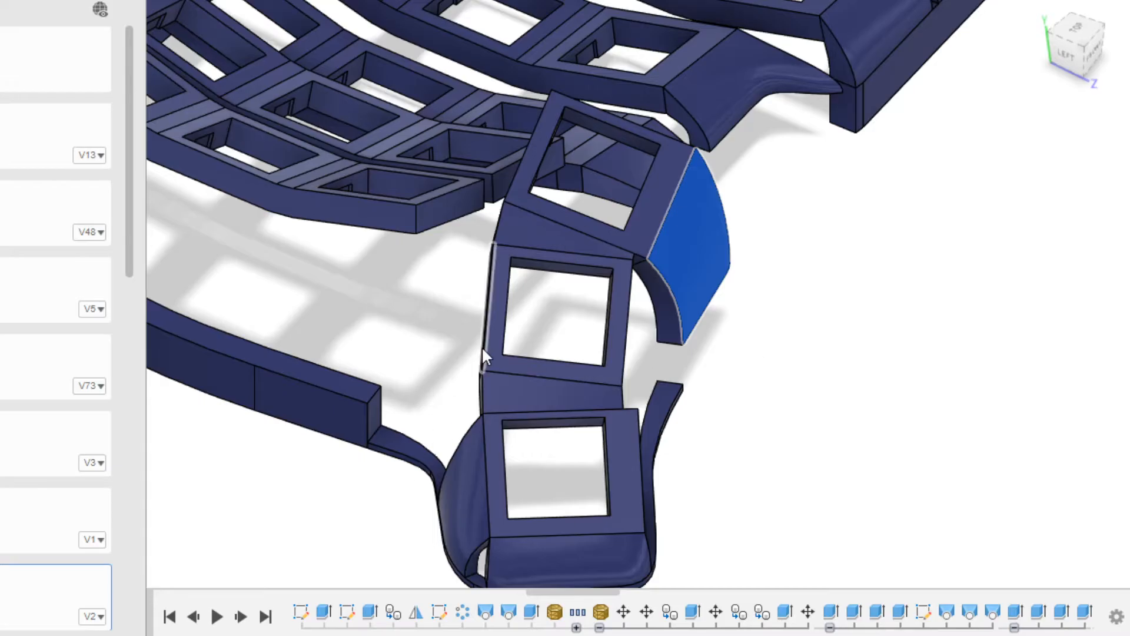
middle_click_drag(481, 350, 576, 321, "shift")
middle_click_drag(391, 374, 504, 320, "shift")
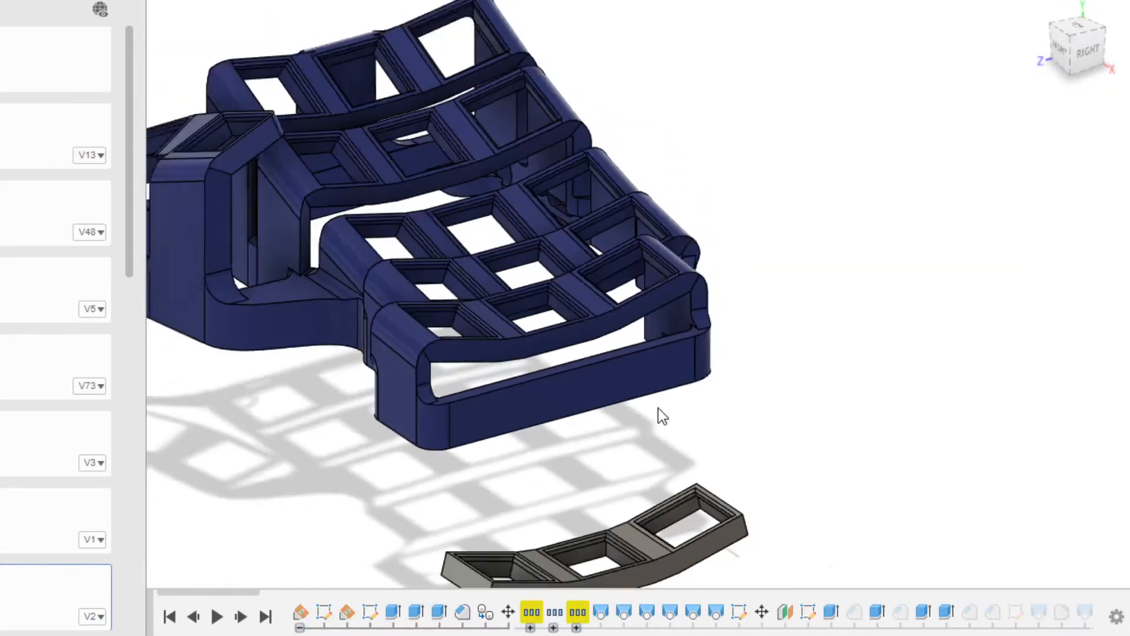
middle_click_drag(628, 401, 727, 405)
left_click(723, 318)
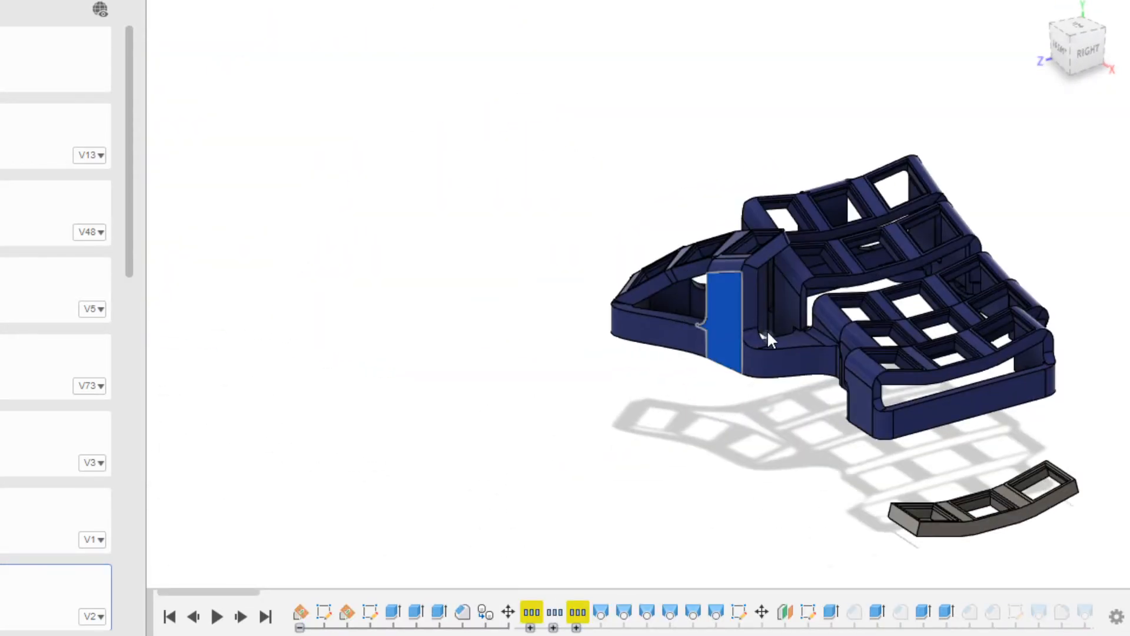
mouse_move(768, 330)
middle_mouse_down("shift")
mouse_move(707, 347)
mouse_move(792, 228)
mouse_move(864, 345)
mouse_move(790, 330)
middle_mouse_up("shift")
scroll(765, 283, "up", 5)
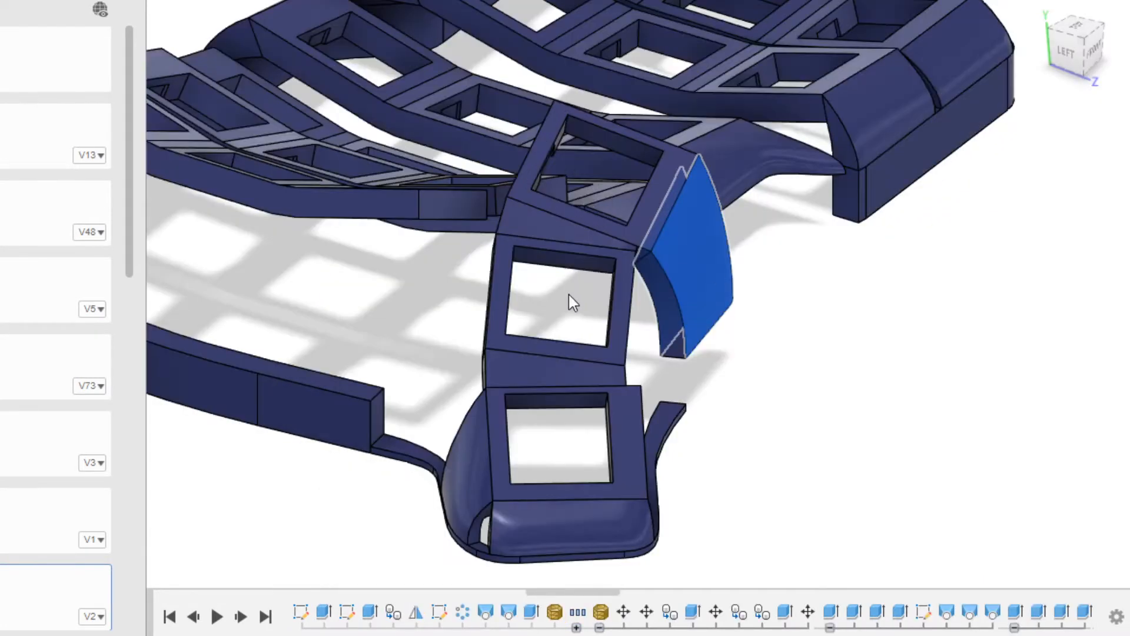
- Roll the history forward through the lofts and extrusion that join the thumb cluster's walls to the case rim
left_click(828, 315)
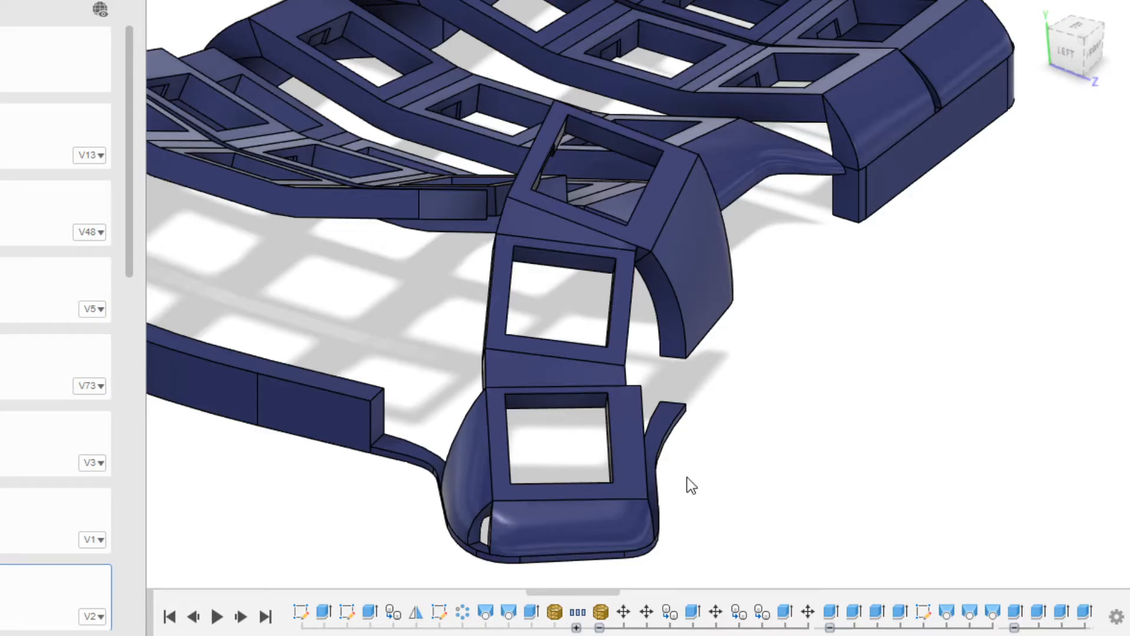
scroll(686, 476, "down", 1)
left_click_drag(606, 592, 737, 593)
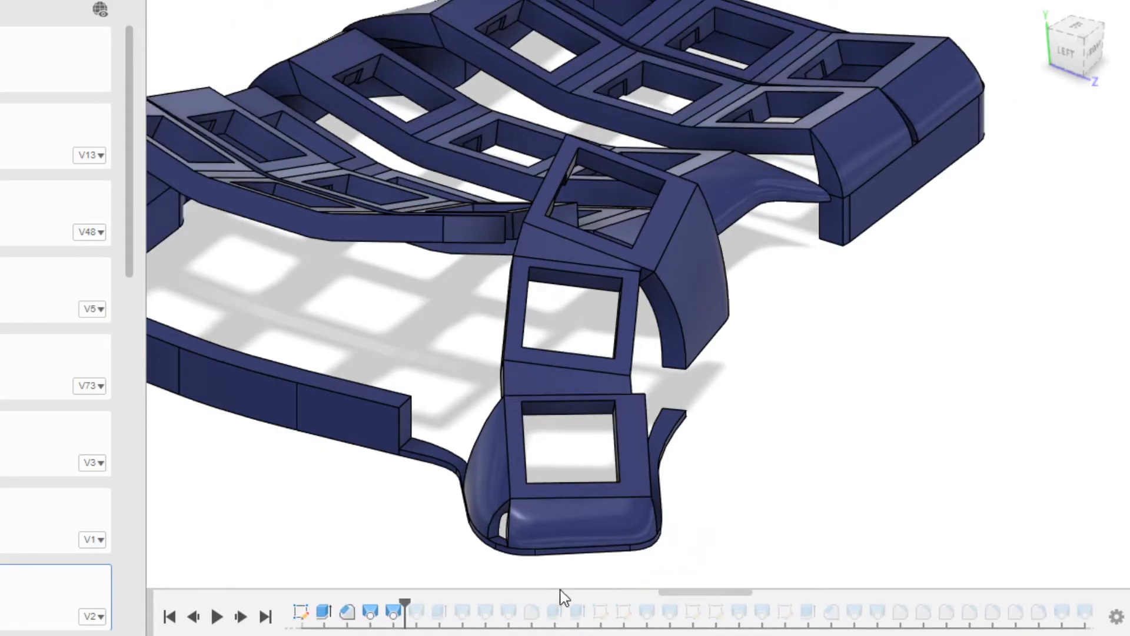
mouse_move(409, 602)
left_mouse_down()
mouse_move(478, 600)
mouse_move(508, 614)
left_mouse_up()
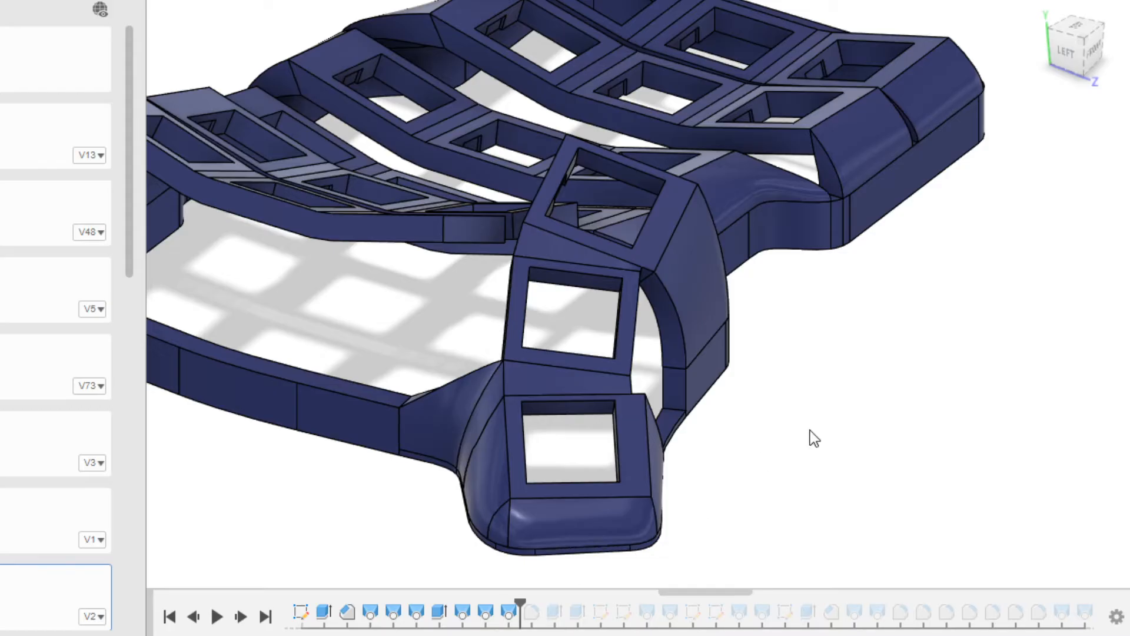
- Inspect the walls joining the thumb cluster to the rim, and roll the history forward past the next extrusions, sketches and loft
middle_click_drag(792, 430, 653, 447, "shift")
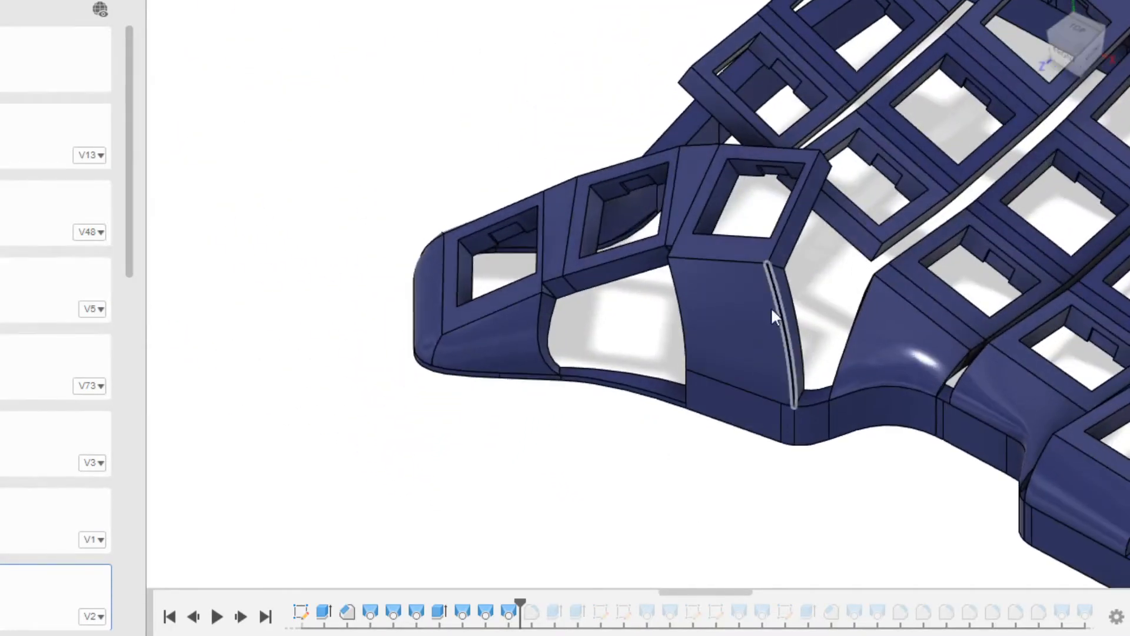
middle_click_drag(628, 484, 803, 491, "shift")
middle_click_drag(919, 433, 1095, 357)
scroll(656, 409, "up", 2)
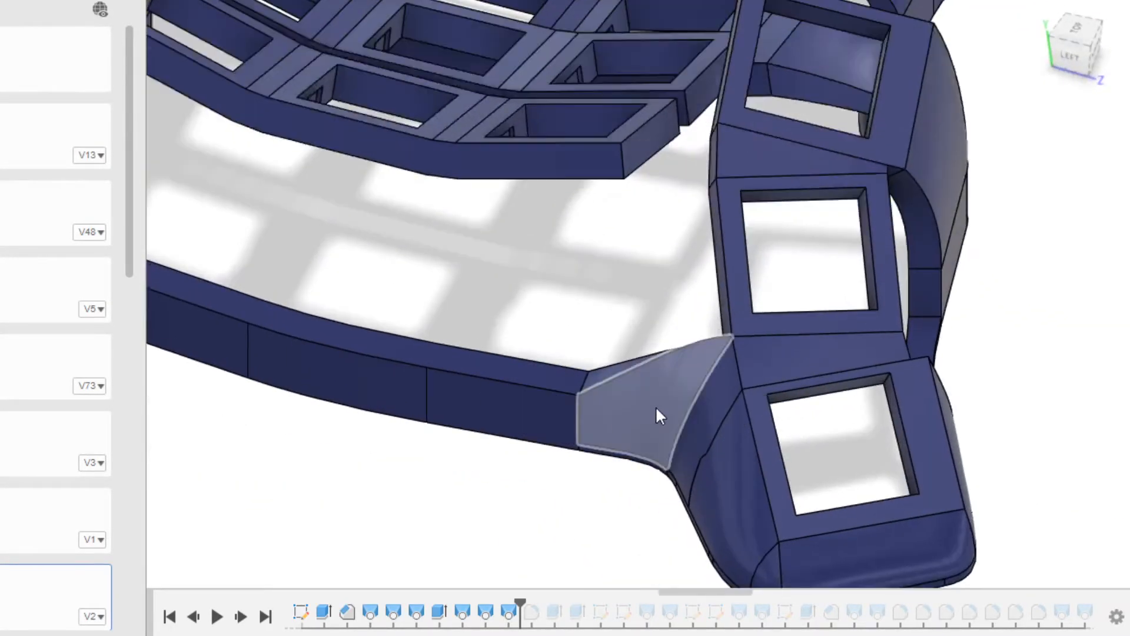
scroll(790, 430, "down", 3)
middle_click_drag(929, 413, 803, 471, "shift")
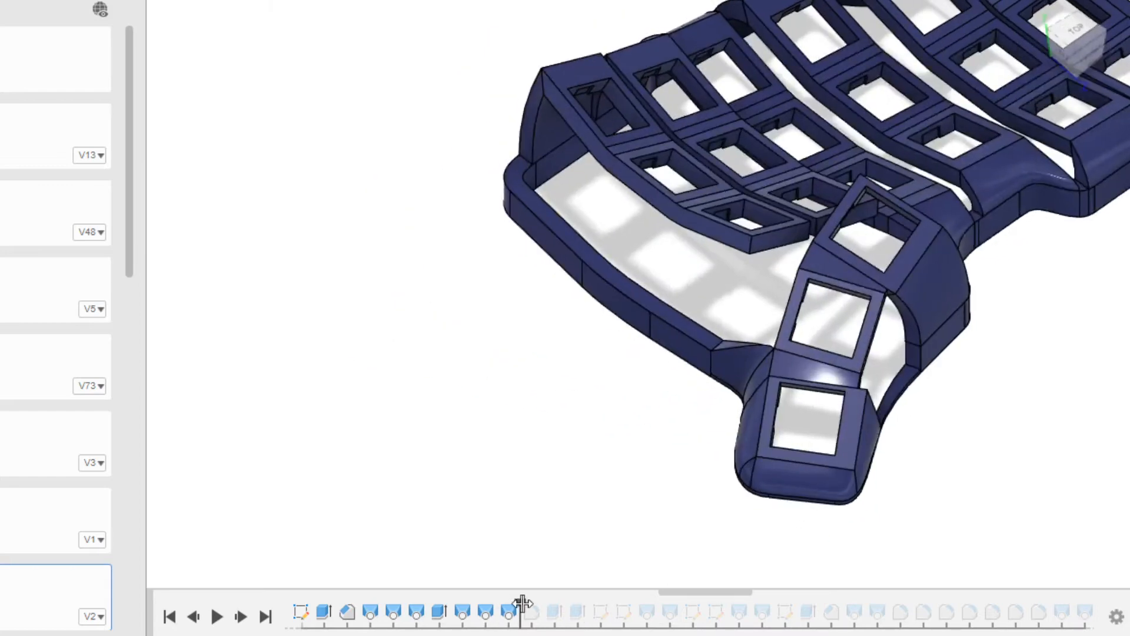
left_click_drag(523, 603, 653, 603)
- Examine the gap between the lowest key of the innermost column and the thumb cluster from above
middle_click_drag(891, 428, 786, 464)
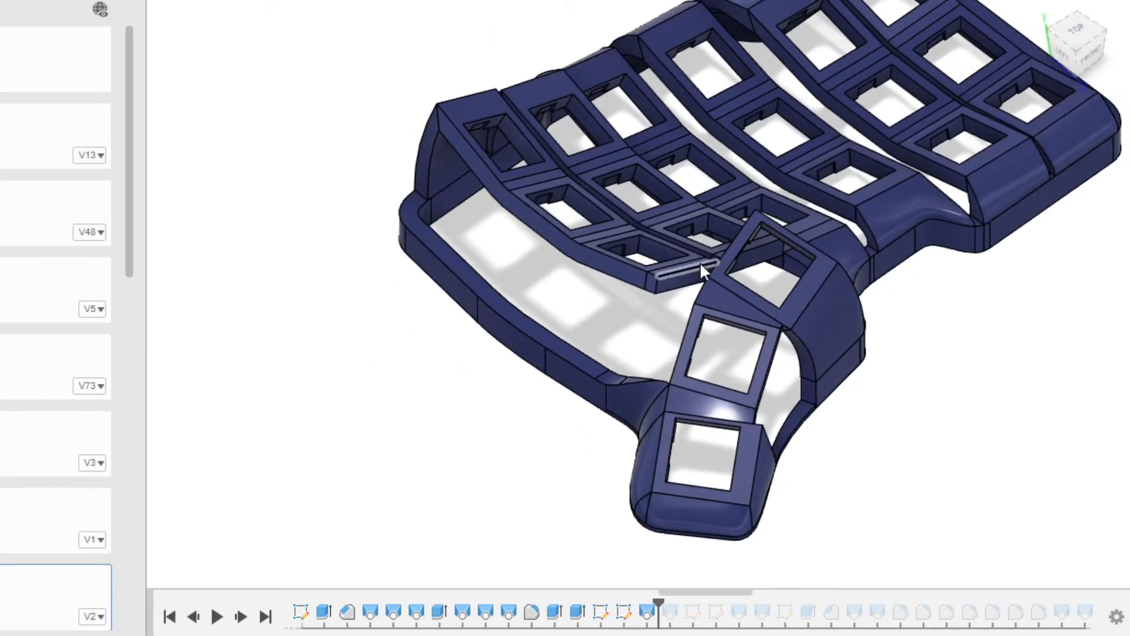
scroll(669, 315, "up", 5)
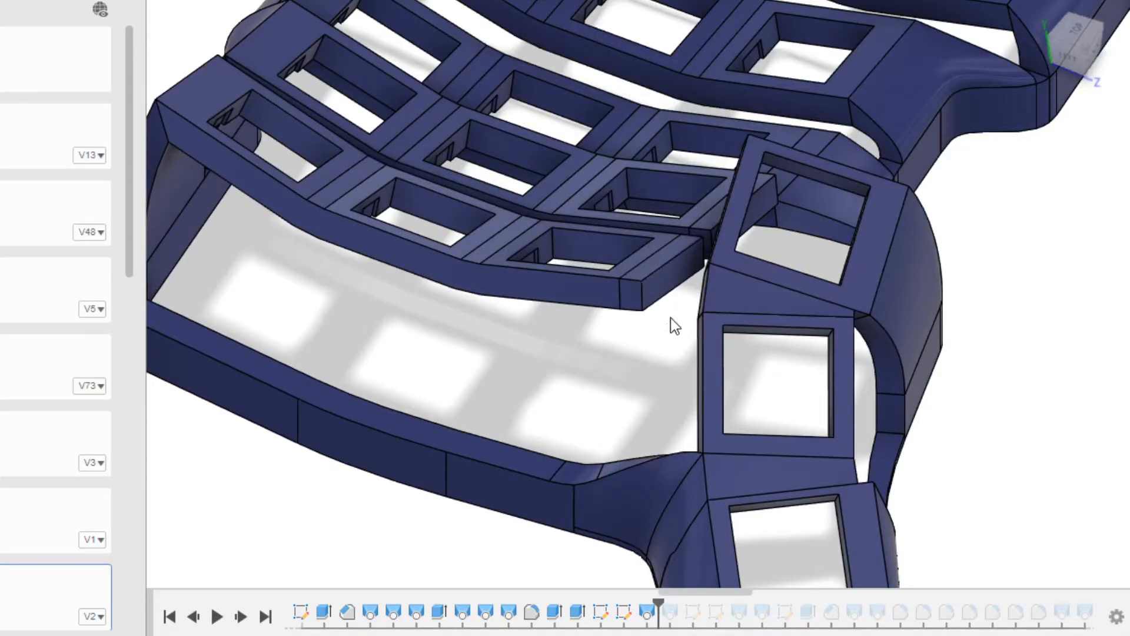
middle_click_drag(669, 317, 753, 327, "shift")
middle_click_drag(788, 383, 508, 385, "shift")
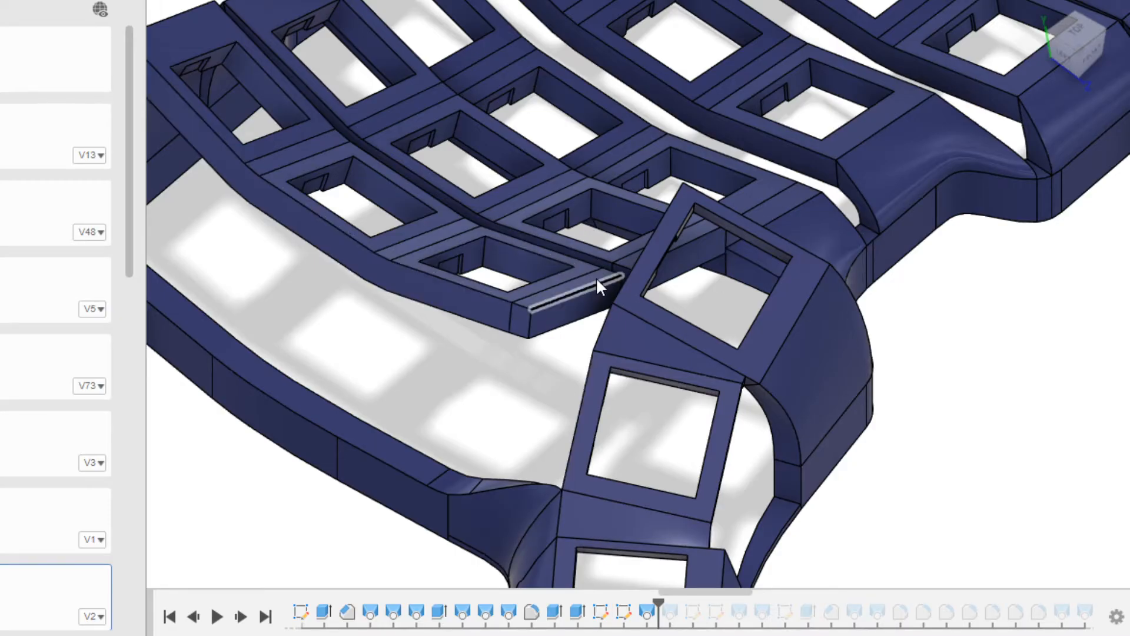
scroll(558, 378, "down", 2)
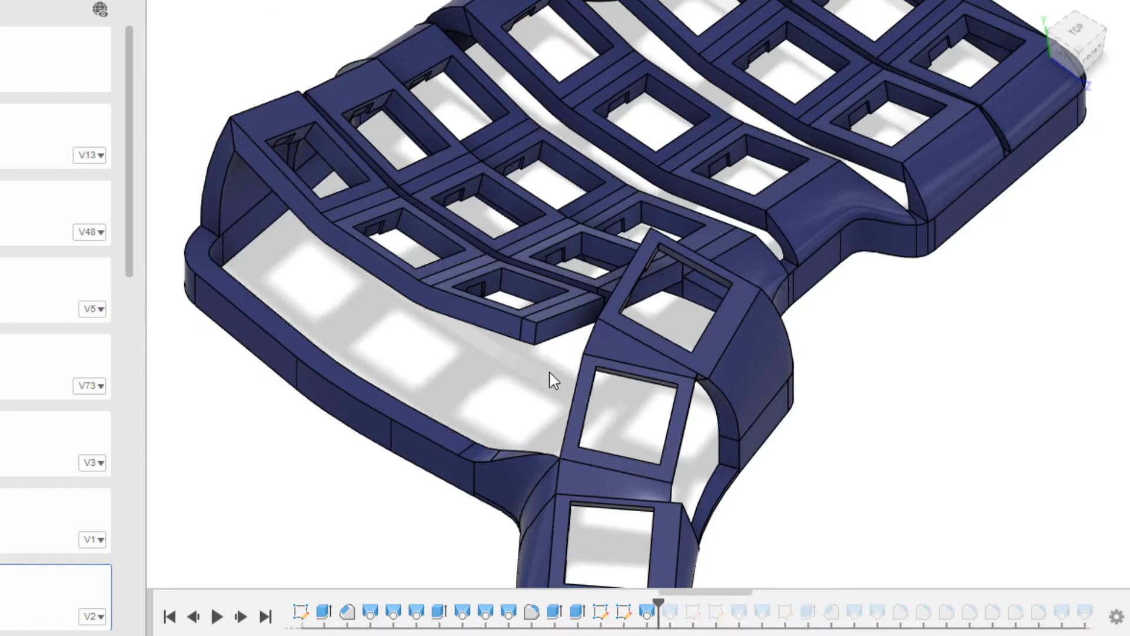
middle_click_drag(554, 380, 566, 362, "shift")
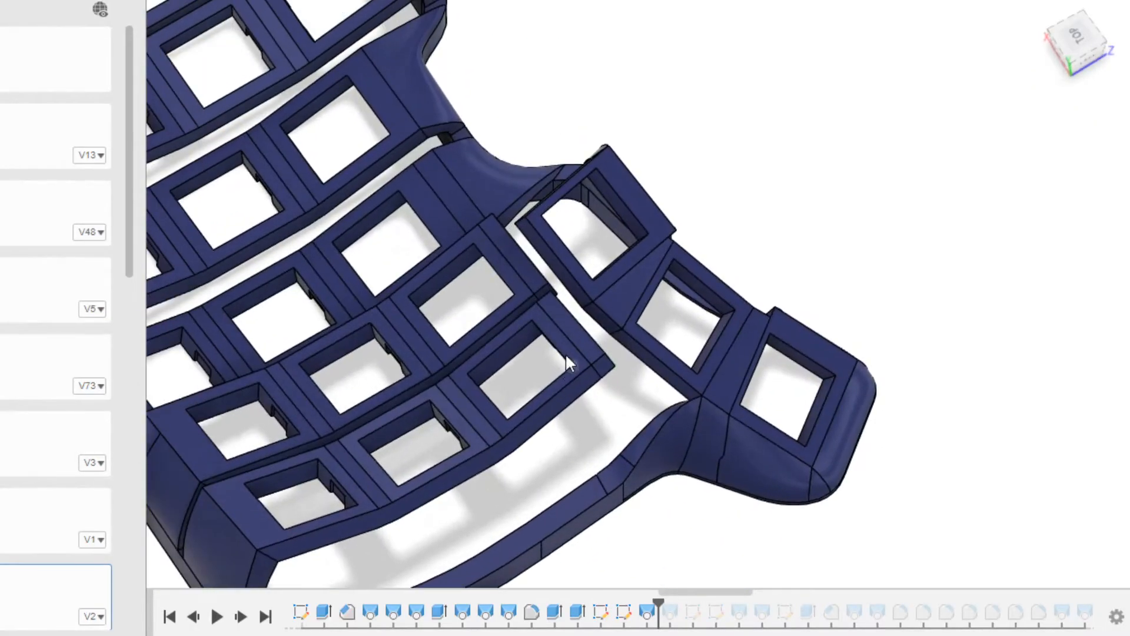
scroll(547, 288, "up", 3)
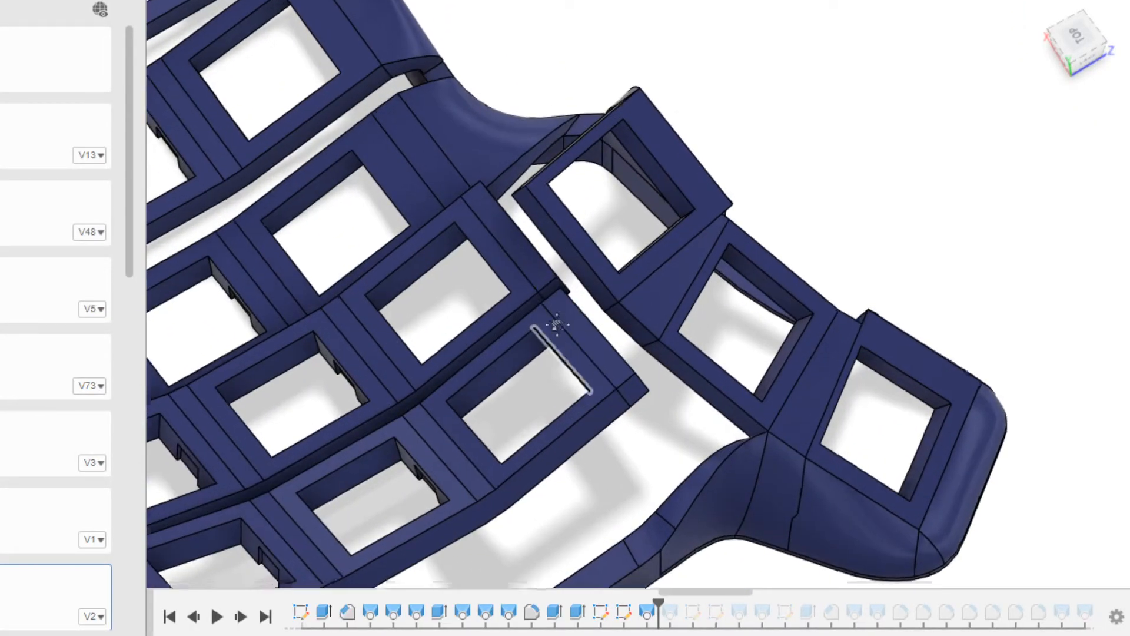
scroll(615, 297, "down", 3)
- Examine the underside of the key columns and thumb cluster, including the switch cutouts and the inside of the rim
middle_click_drag(615, 297, 669, 116, "shift")
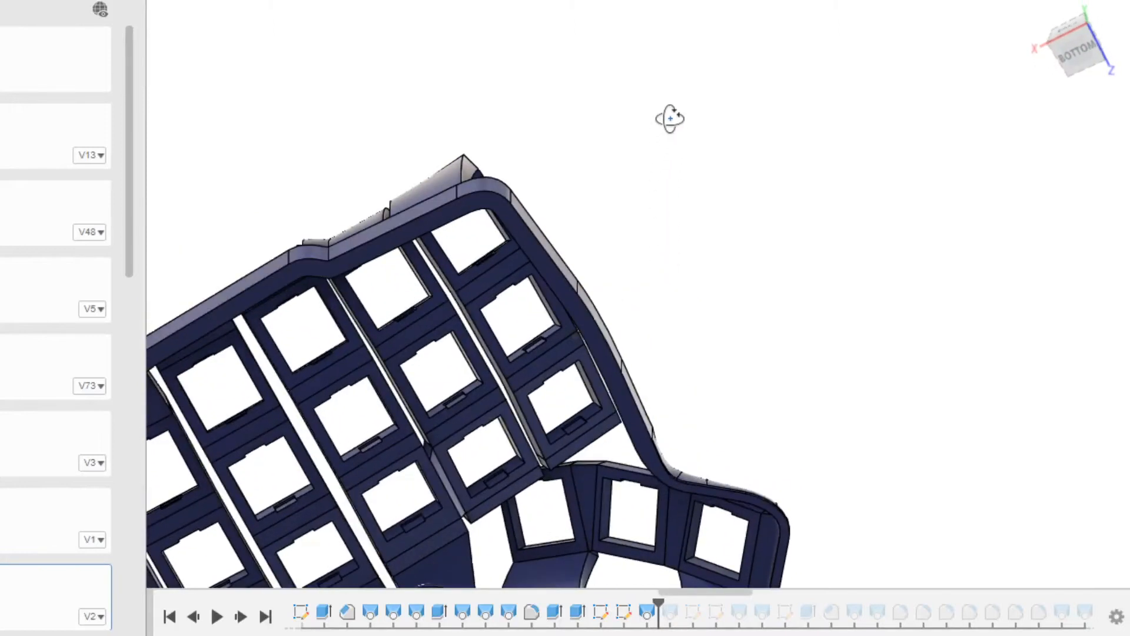
left_click(1076, 31)
scroll(677, 306, "up", 5)
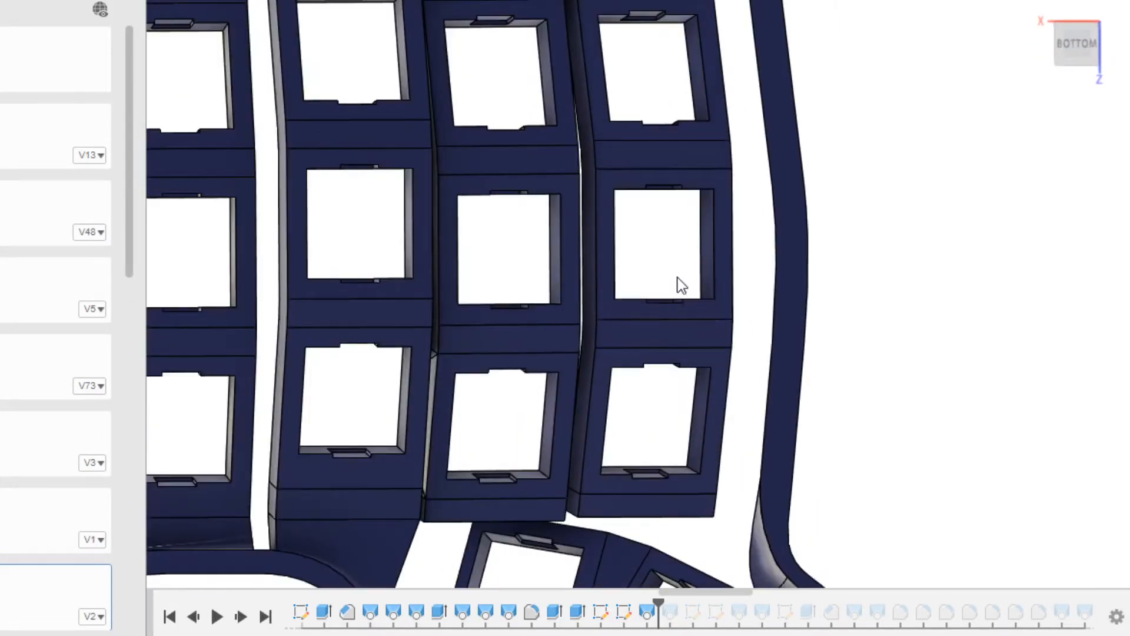
scroll(637, 331, "down", 2)
middle_click_drag(637, 331, 415, 194, "shift")
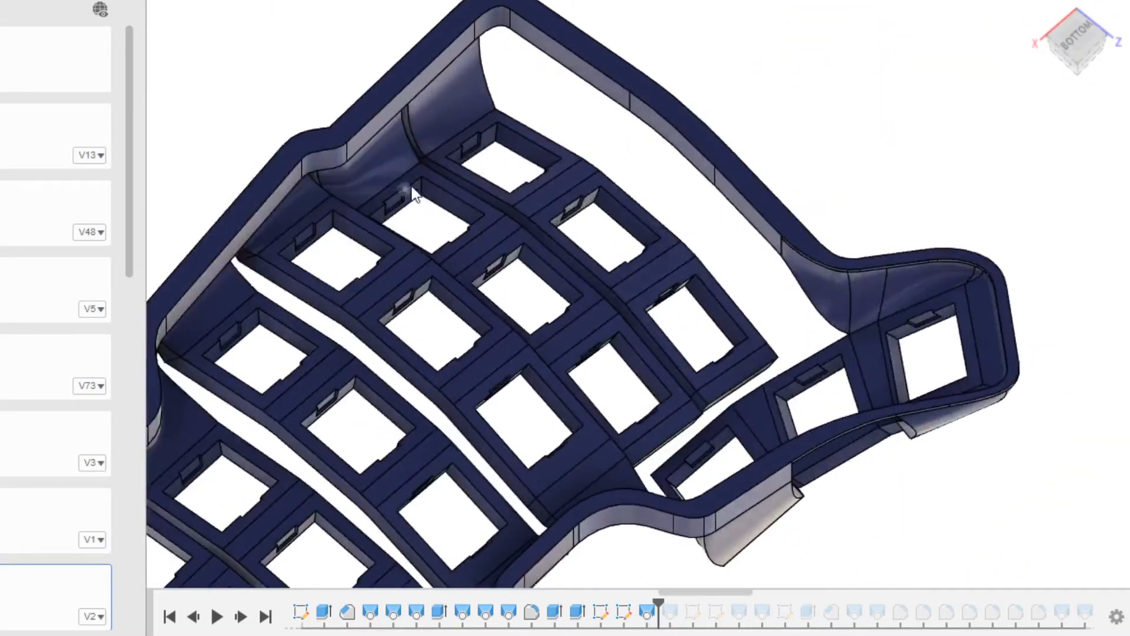
middle_click_drag(877, 203, 768, 454, "shift")
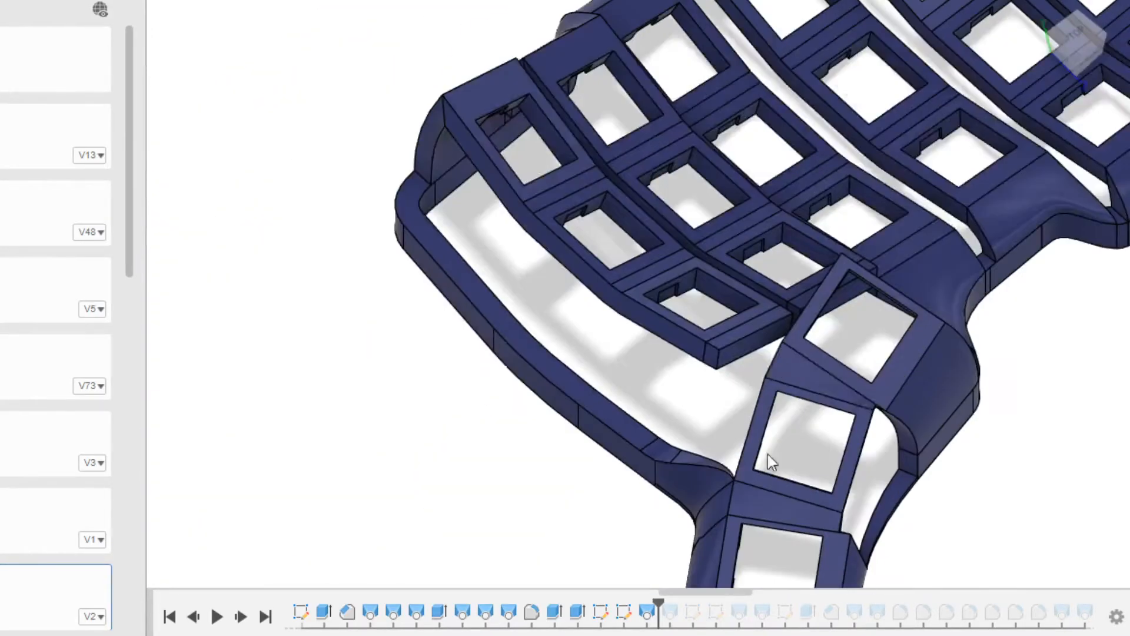
middle_click_drag(686, 298, 812, 327, "shift")
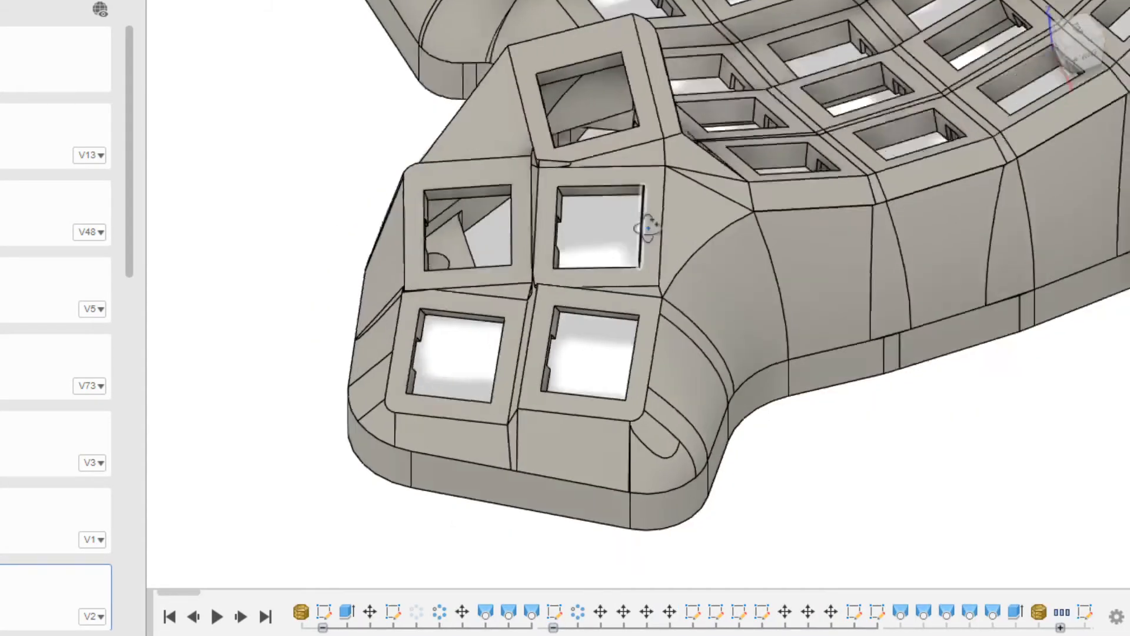
- Compare how the thumb cluster meets the key columns in the grey five-thumb-key design and in the blue design with side openings
middle_click_drag(643, 232, 884, 412, "shift")
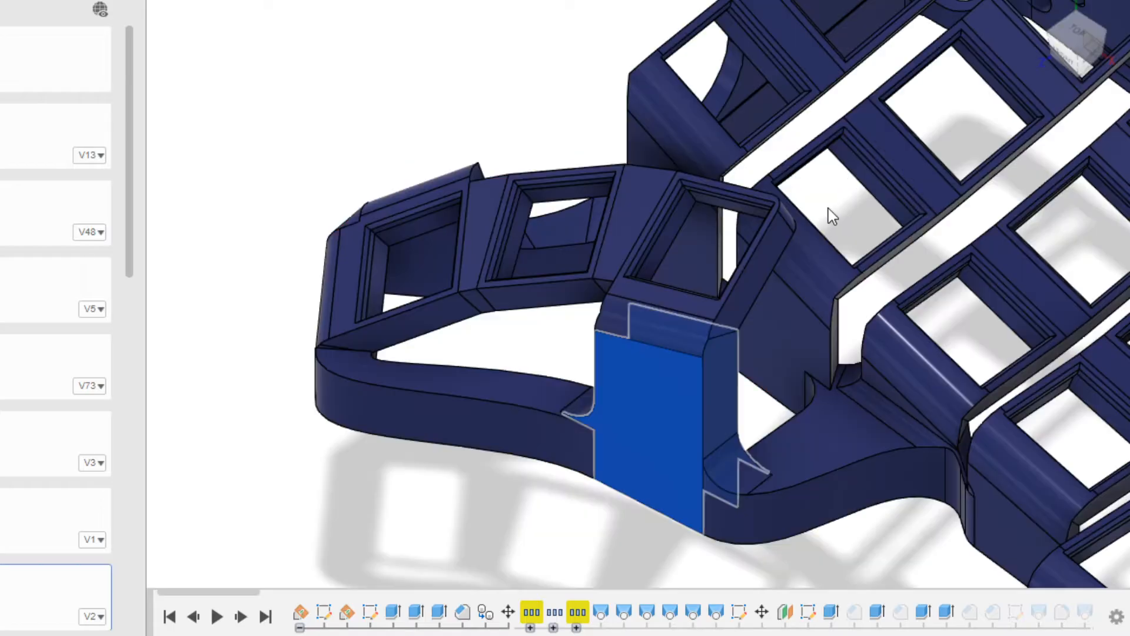
scroll(681, 472, "down", 5)
middle_click_drag(655, 512, 547, 424, "shift")
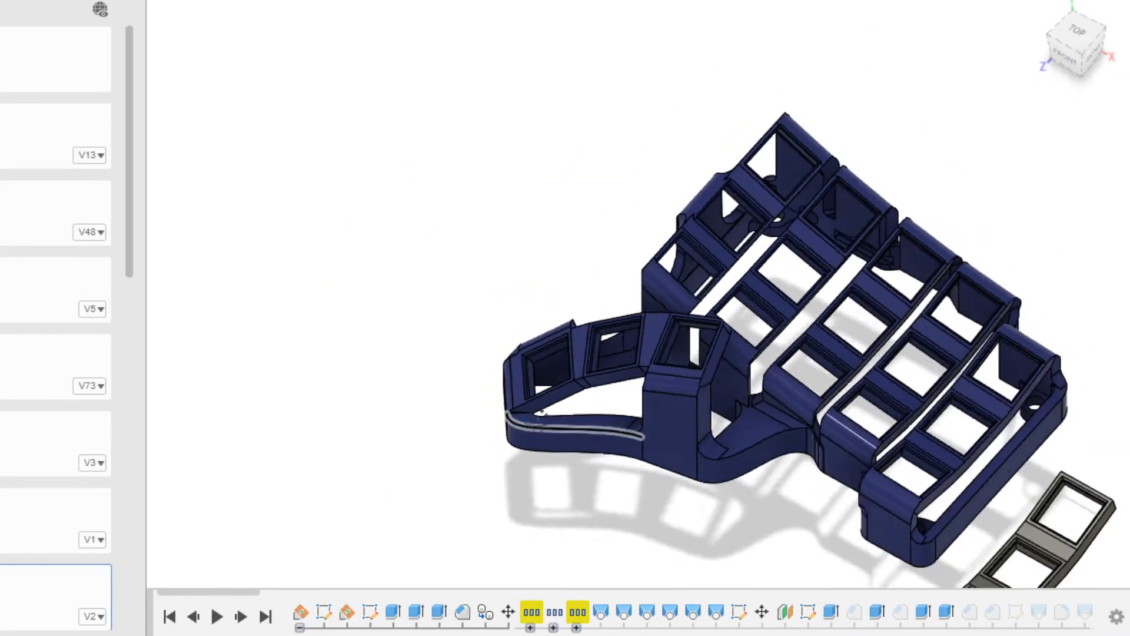
mouse_move(648, 400)
middle_mouse_down("shift")
mouse_move(754, 425)
mouse_move(662, 404)
middle_mouse_up("shift")
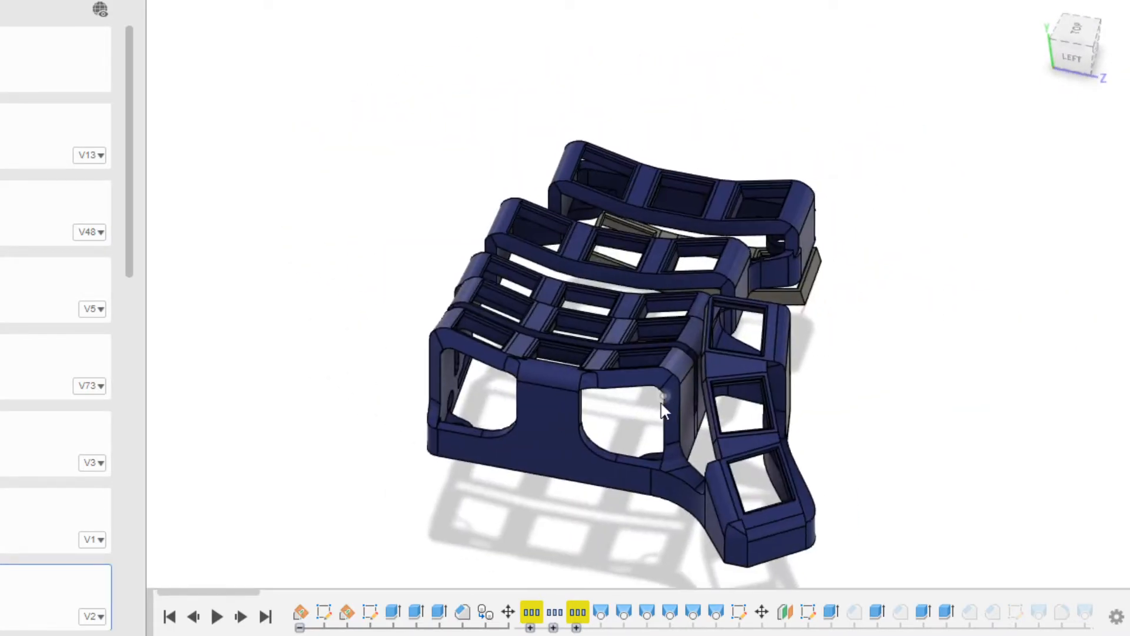
scroll(662, 404, "up", 5)
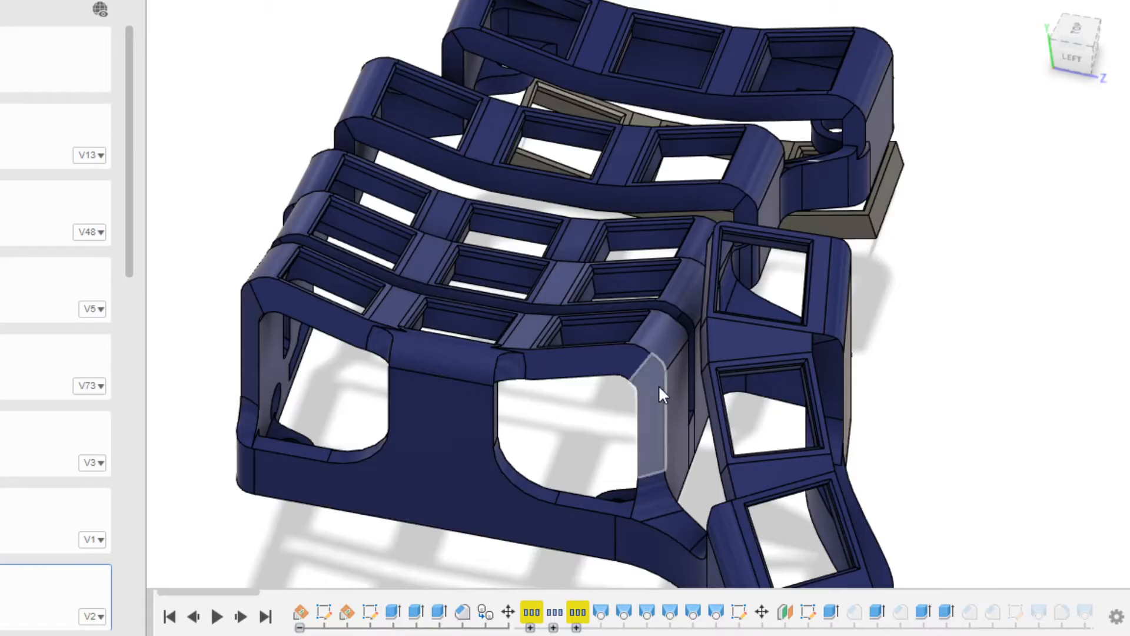
- Examine the side openings, the post at the innermost column's corner and its clearance to the thumb cluster in the blue comparison design
middle_click_drag(681, 336, 694, 411, "shift")
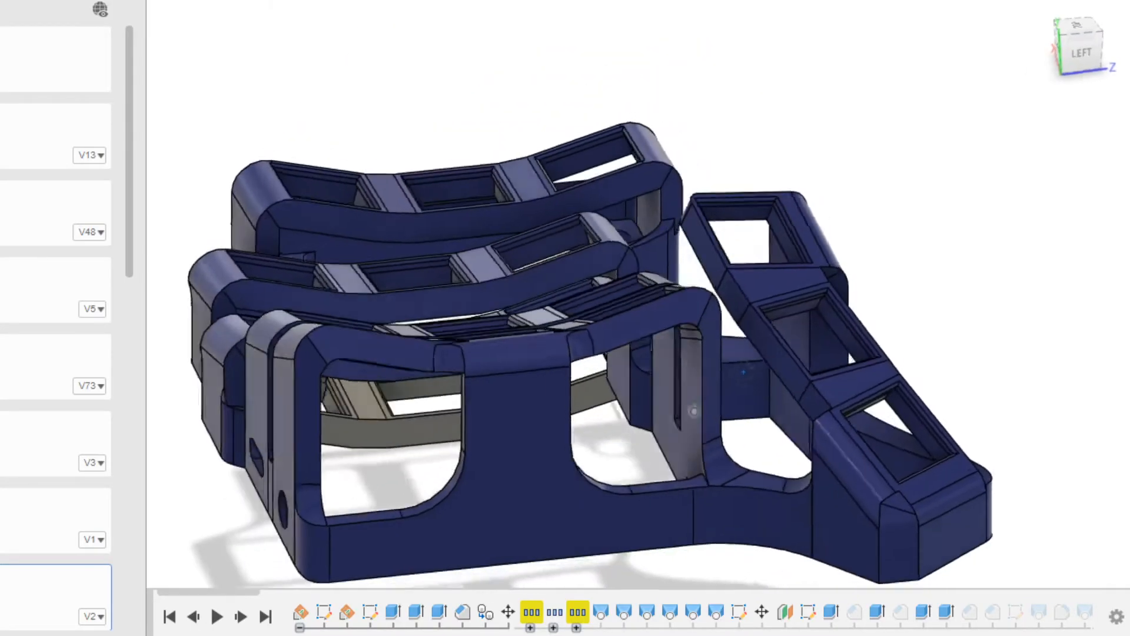
scroll(693, 411, "up", 3)
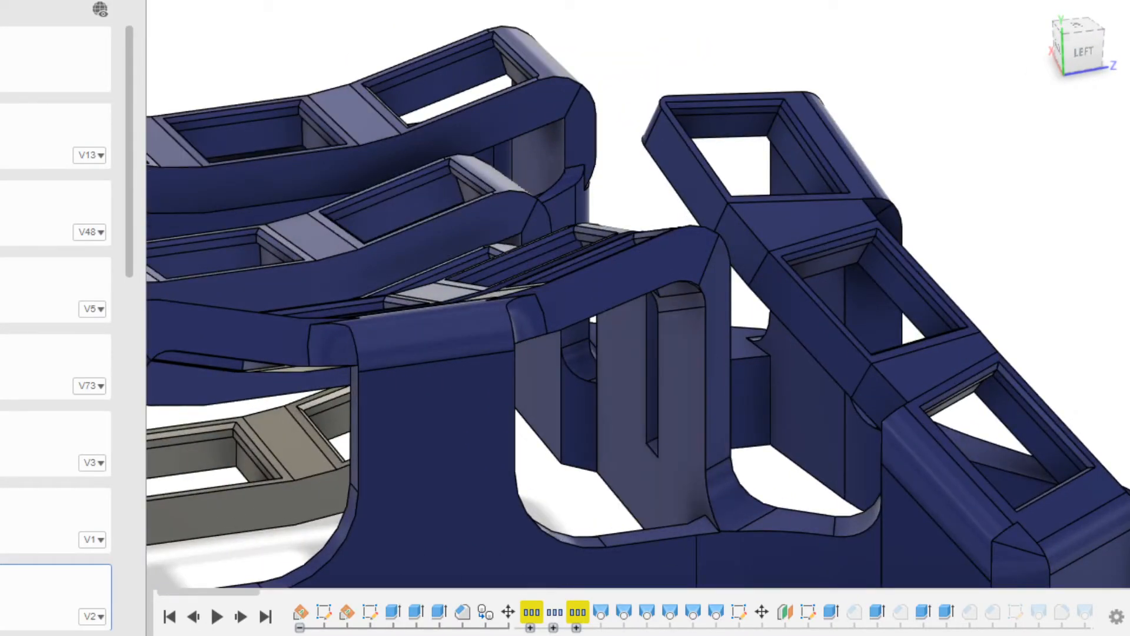
scroll(680, 420, "down", 5)
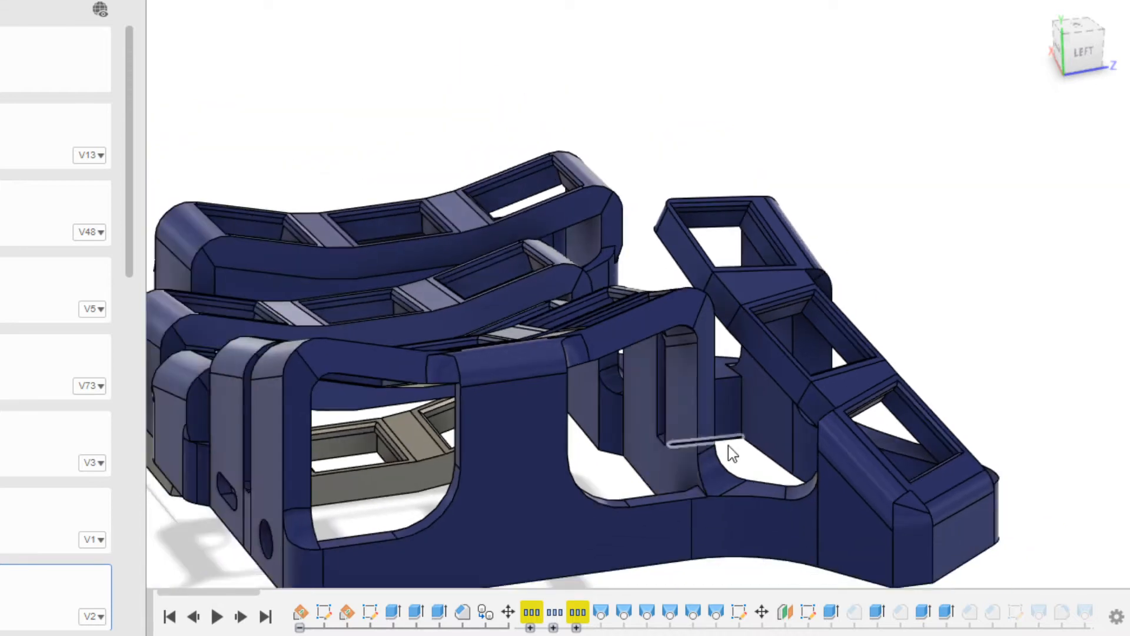
middle_click_drag(697, 398, 639, 416, "shift")
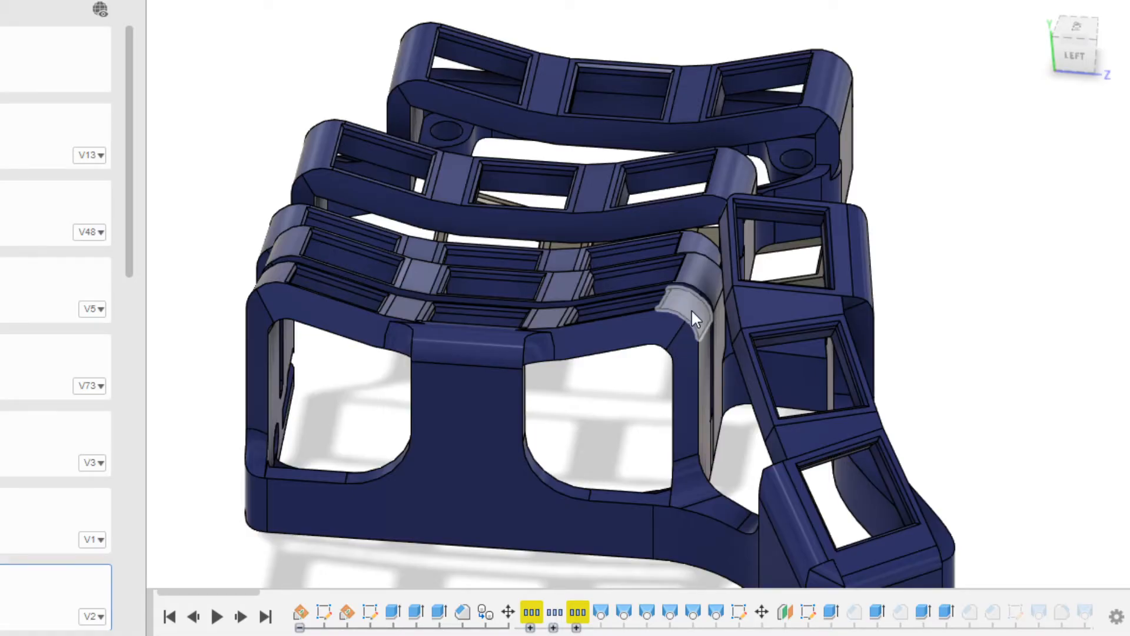
middle_click_drag(694, 310, 746, 366, "shift")
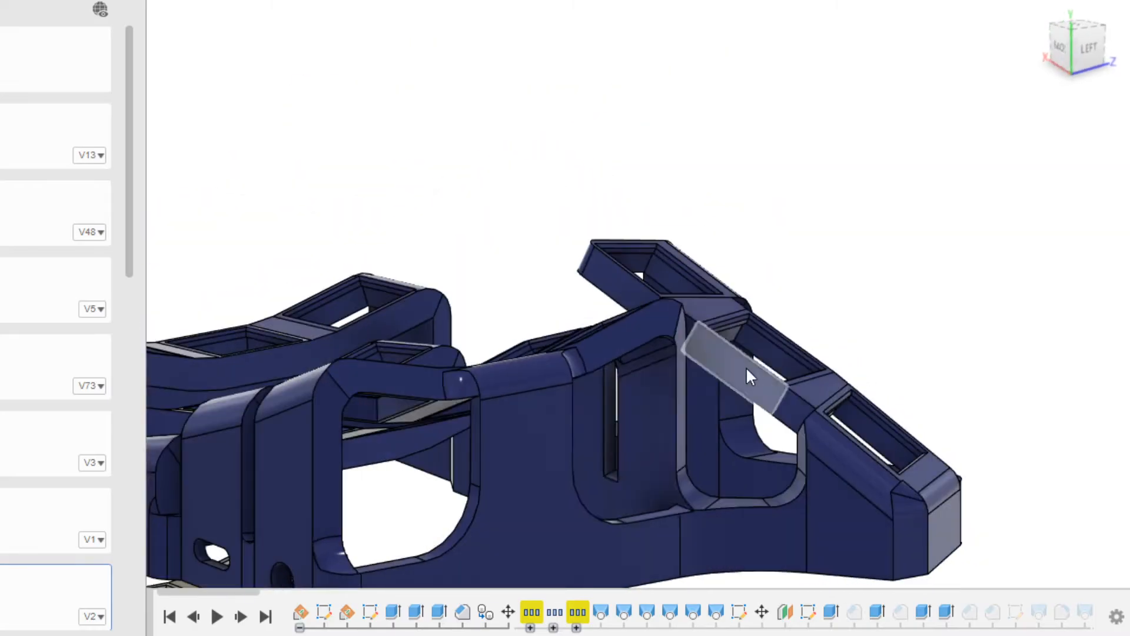
middle_click_drag(606, 445, 617, 430, "shift")
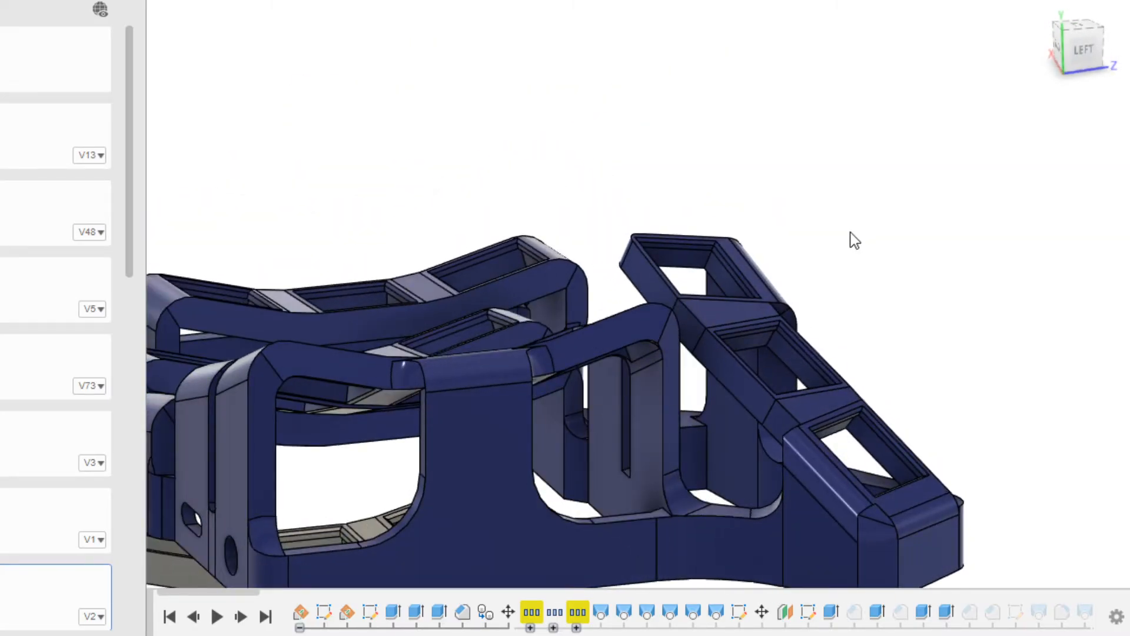
middle_click_drag(564, 398, 564, 350)
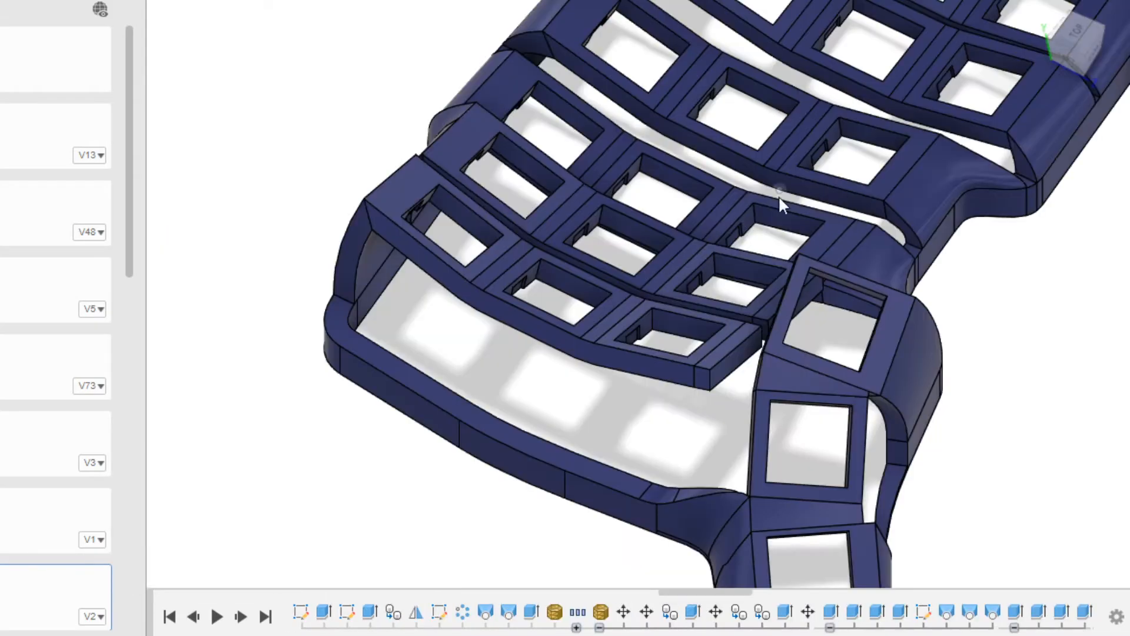
- Roll the main case's history forward past the next sketches and lofts, and select the side and filler faces between the inner key columns
scroll(443, 616, "down", 10)
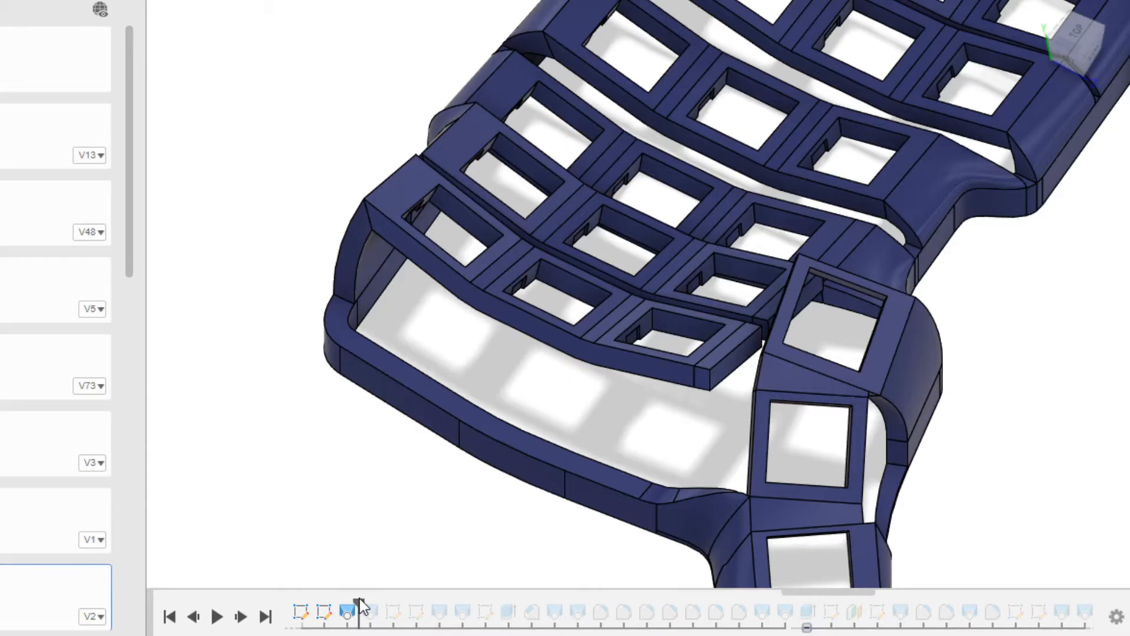
left_click_drag(360, 606, 474, 606)
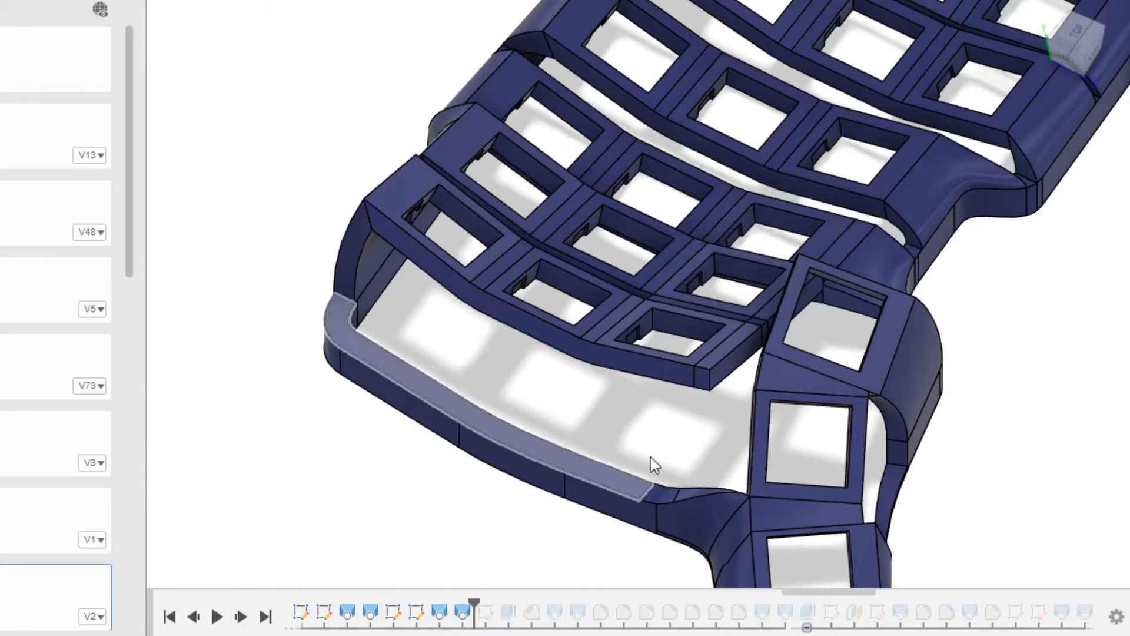
middle_click_drag(762, 373, 954, 414, "shift")
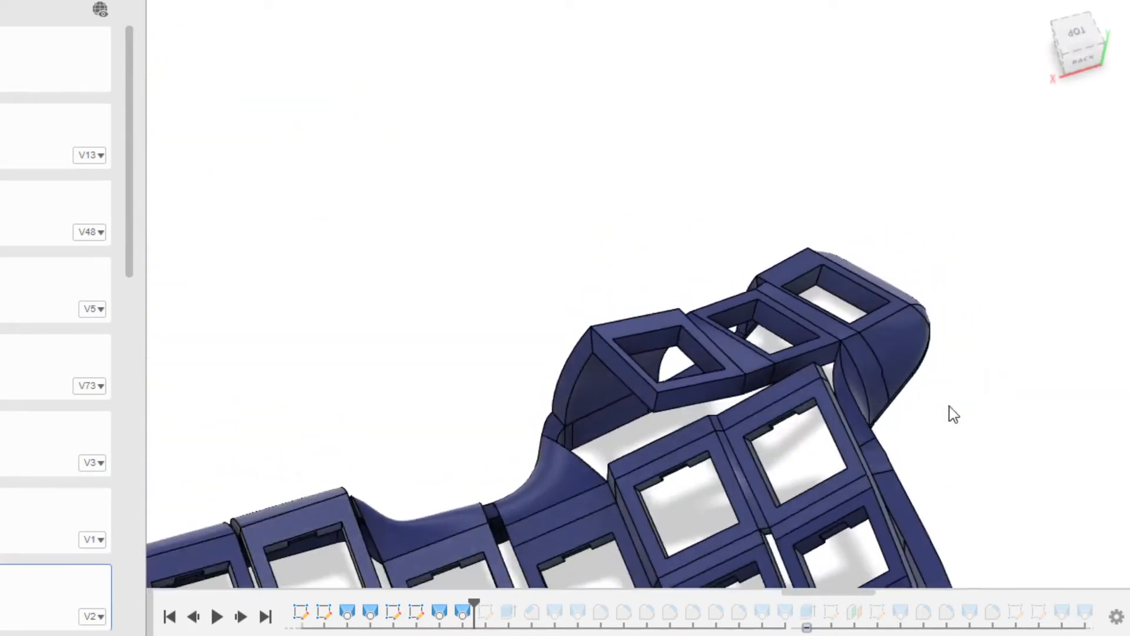
scroll(945, 353, "up", 5)
middle_click_drag(873, 328, 864, 352, "shift")
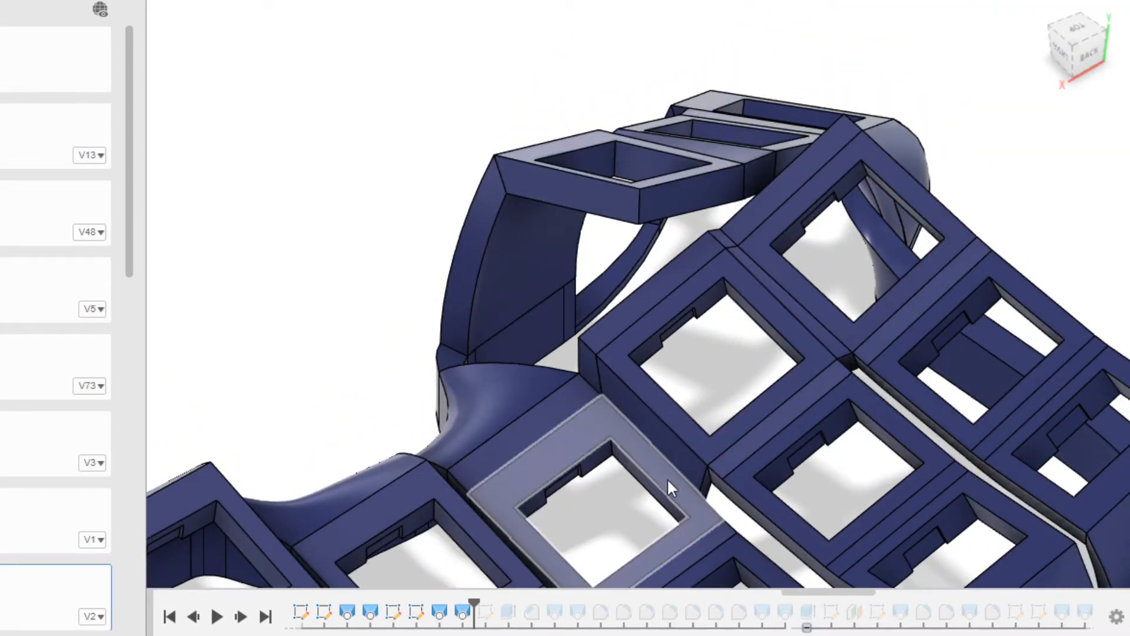
scroll(635, 416, "up", 4)
left_click(629, 429)
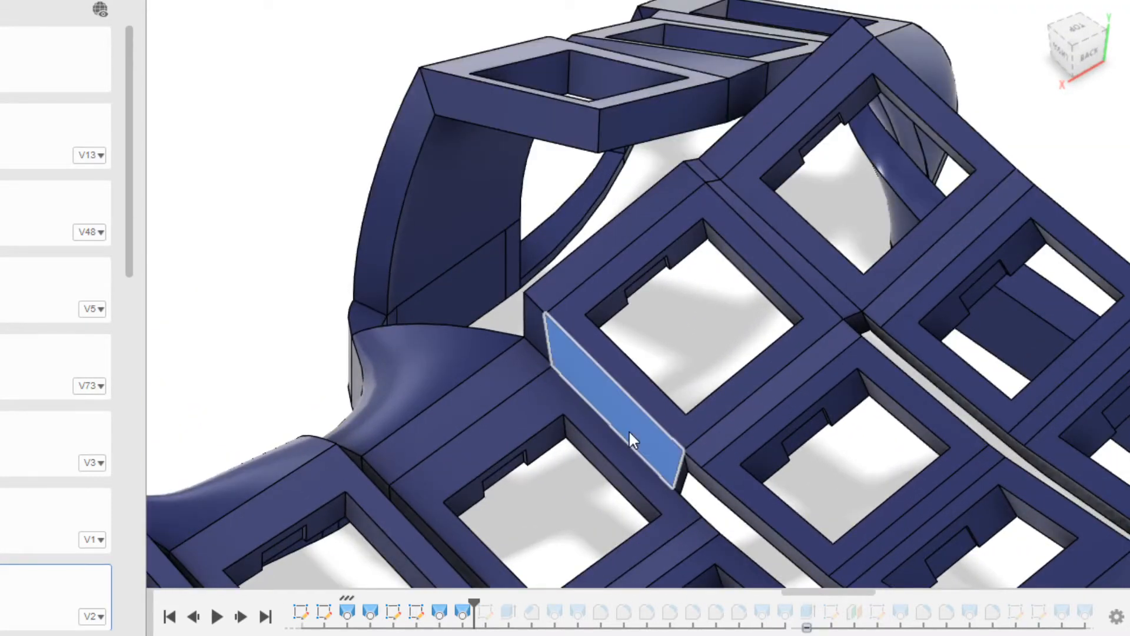
left_click(843, 304)
scroll(592, 380, "down", 4)
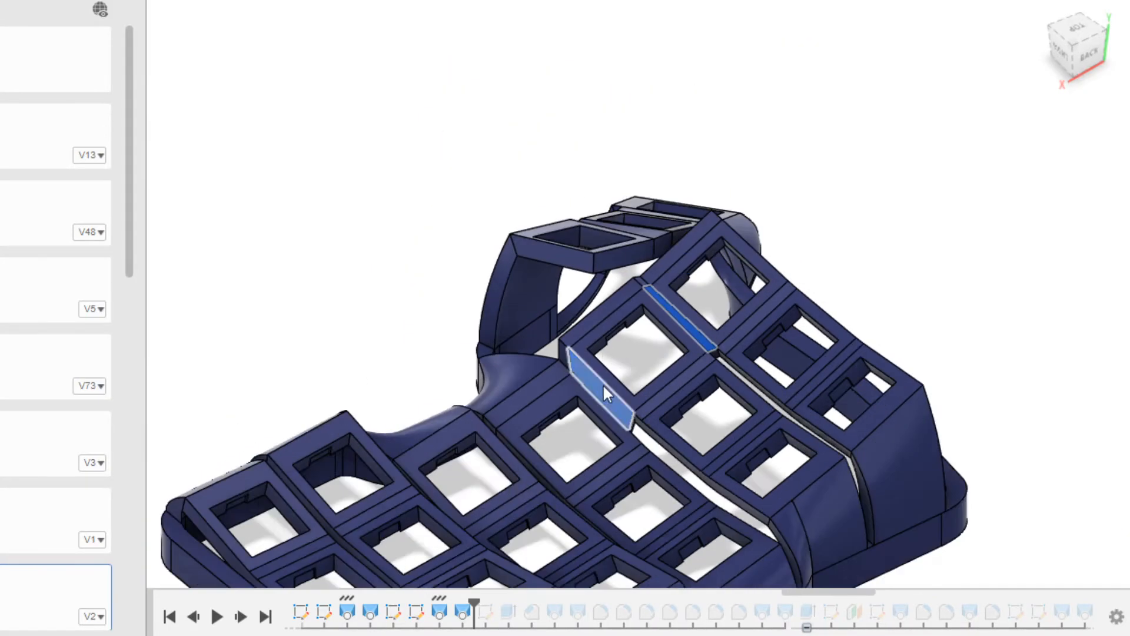
- Clear the face selection and roll the history forward to include the next sketch and extrusion
left_click(899, 233)
mouse_move(949, 283)
middle_mouse_down("shift")
mouse_move(857, 303)
mouse_move(966, 280)
mouse_move(909, 303)
middle_mouse_up("shift")
left_click_drag(472, 602, 525, 592)
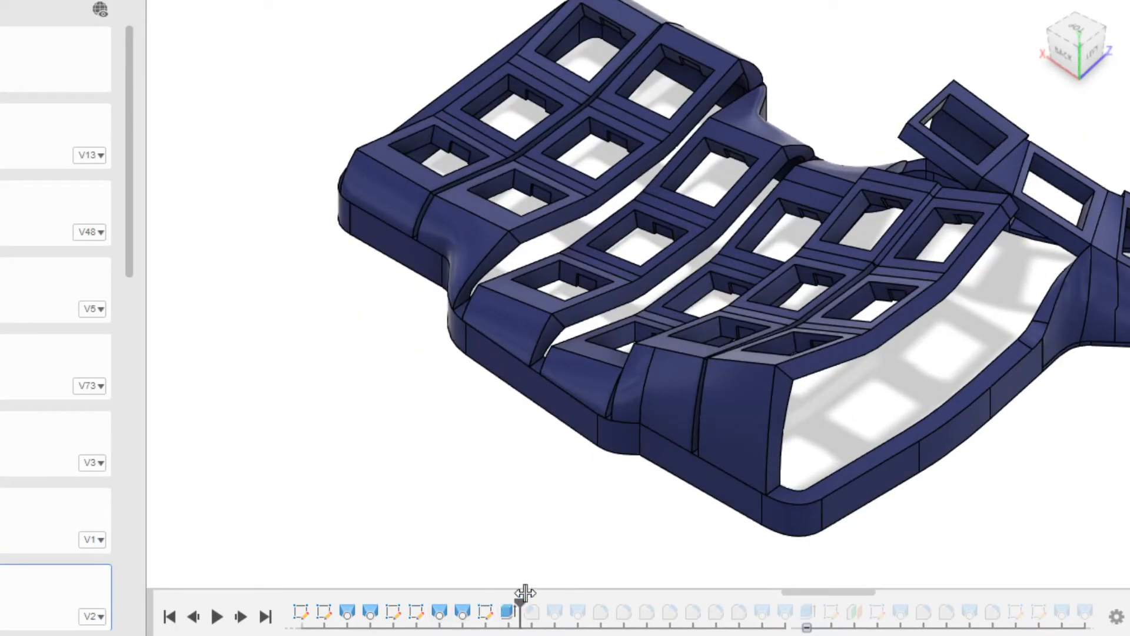
- Roll the history forward past the chamfer and two lofts, and inspect the side post below the innermost column's key near the thumb cluster
middle_click_drag(650, 463, 584, 478)
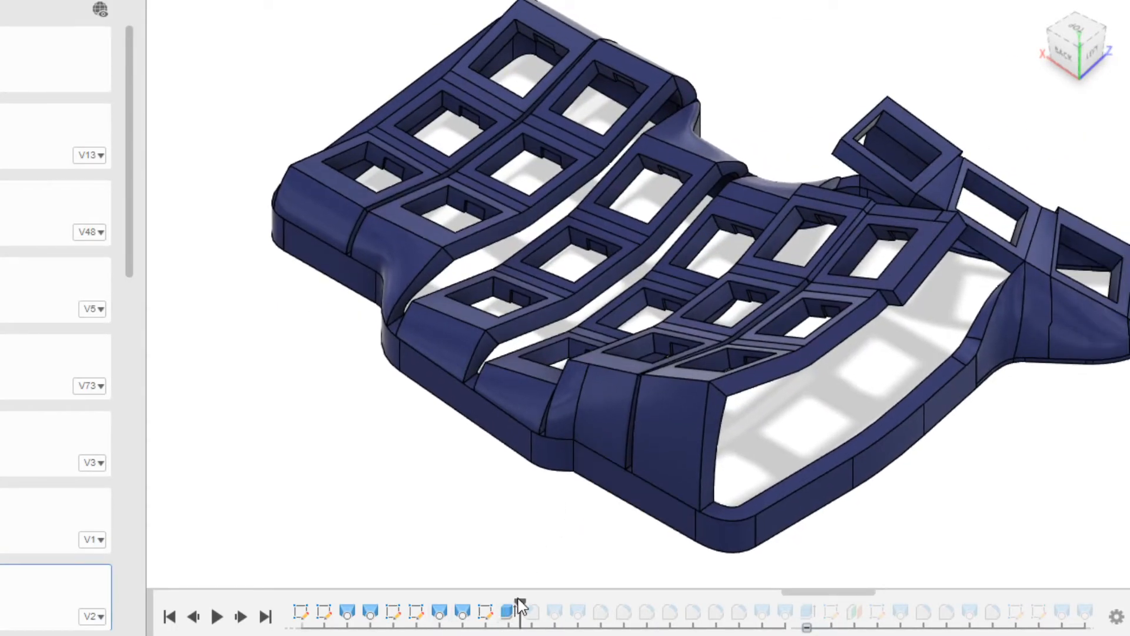
left_click_drag(521, 605, 588, 605)
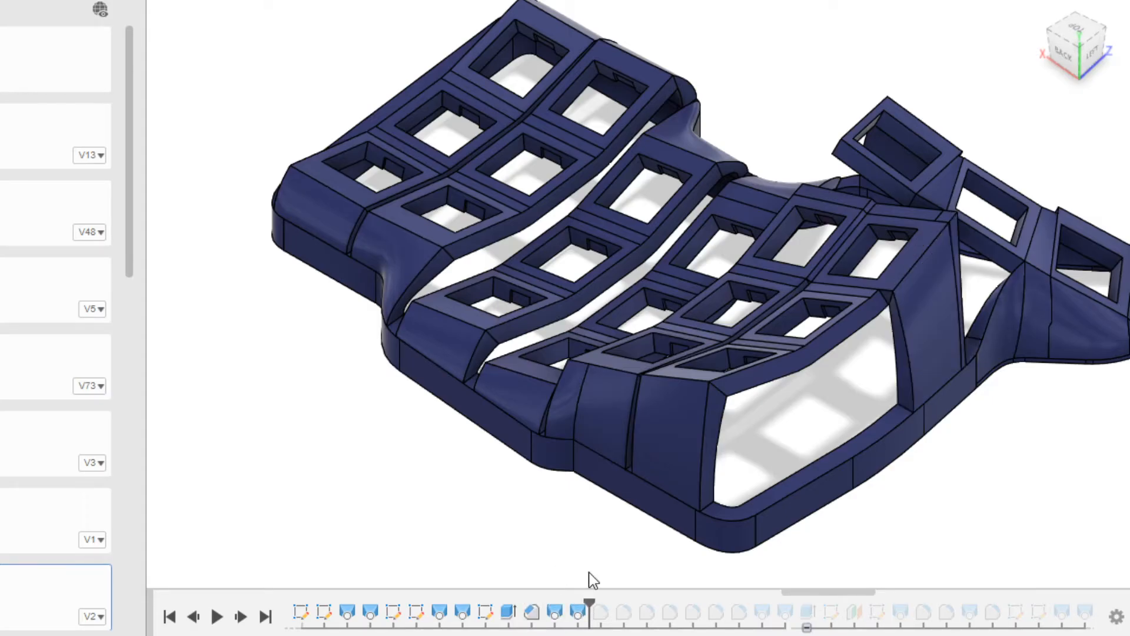
middle_click_drag(979, 428, 608, 471, "shift")
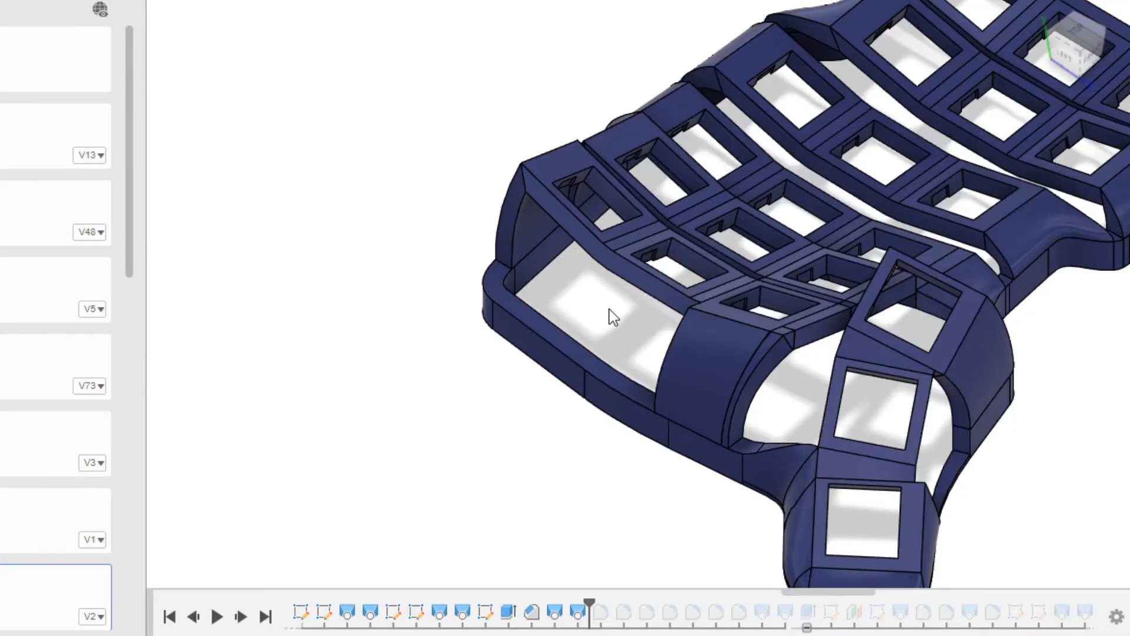
middle_click_drag(611, 316, 681, 341, "shift")
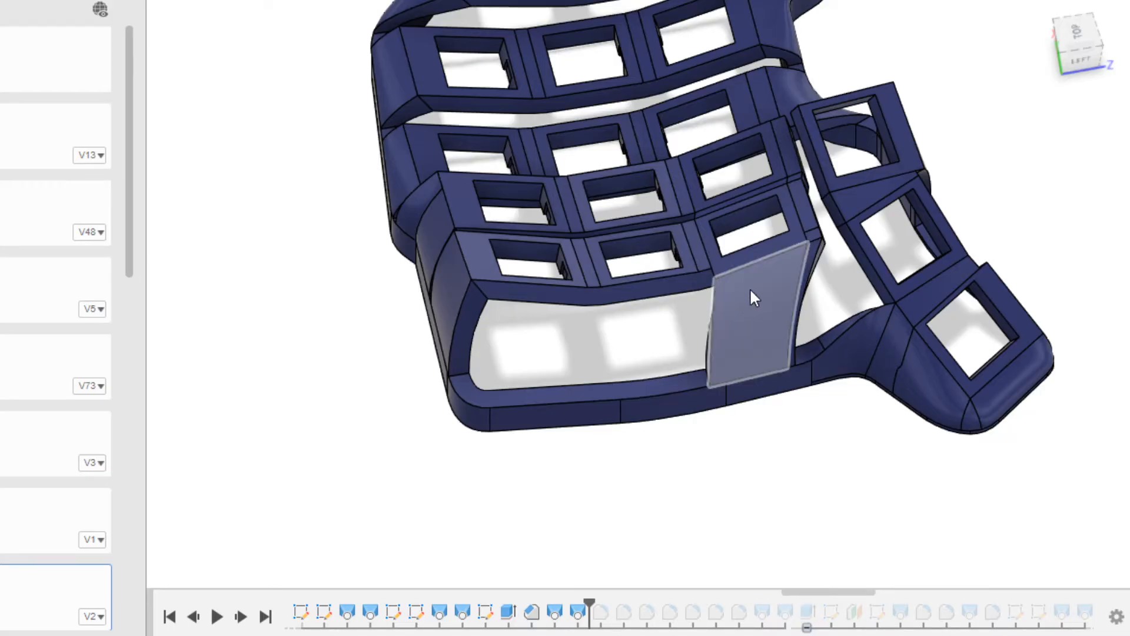
scroll(808, 213, "up", 2)
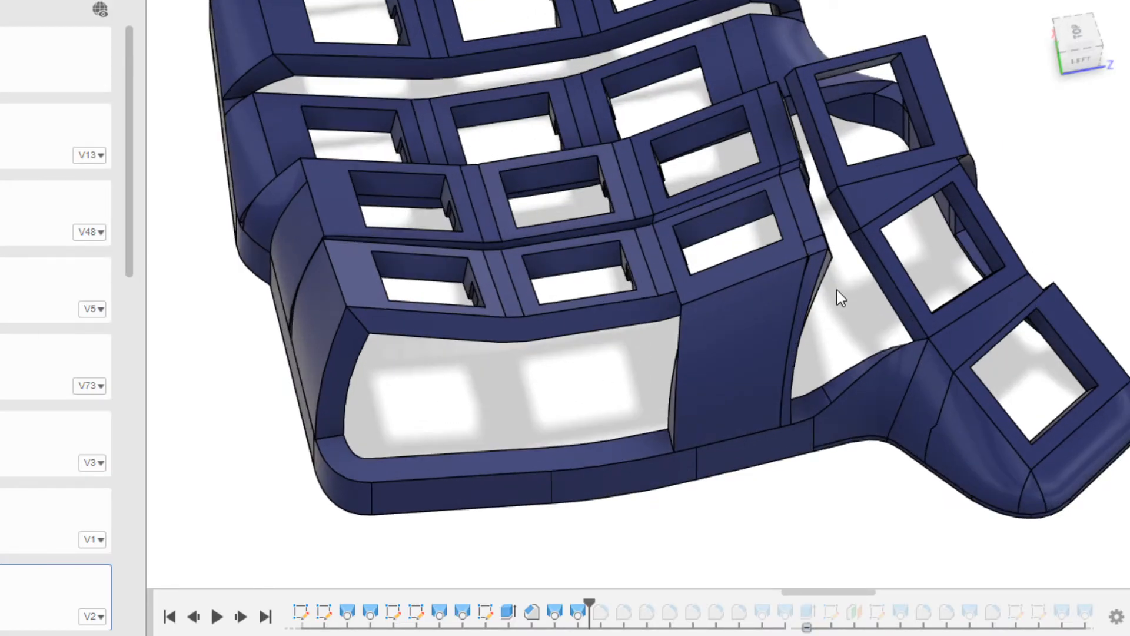
middle_click_drag(742, 365, 697, 356, "shift")
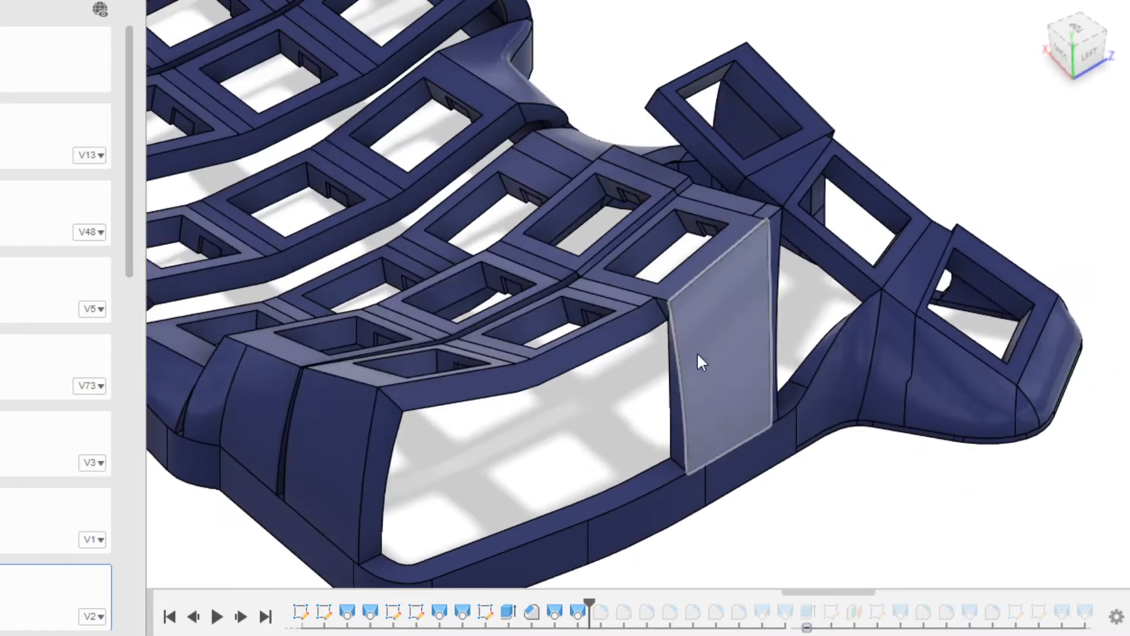
- Select the key frame face above the side post and a face of the post's loft to inspect their connection, and clear the selection
left_click(696, 264)
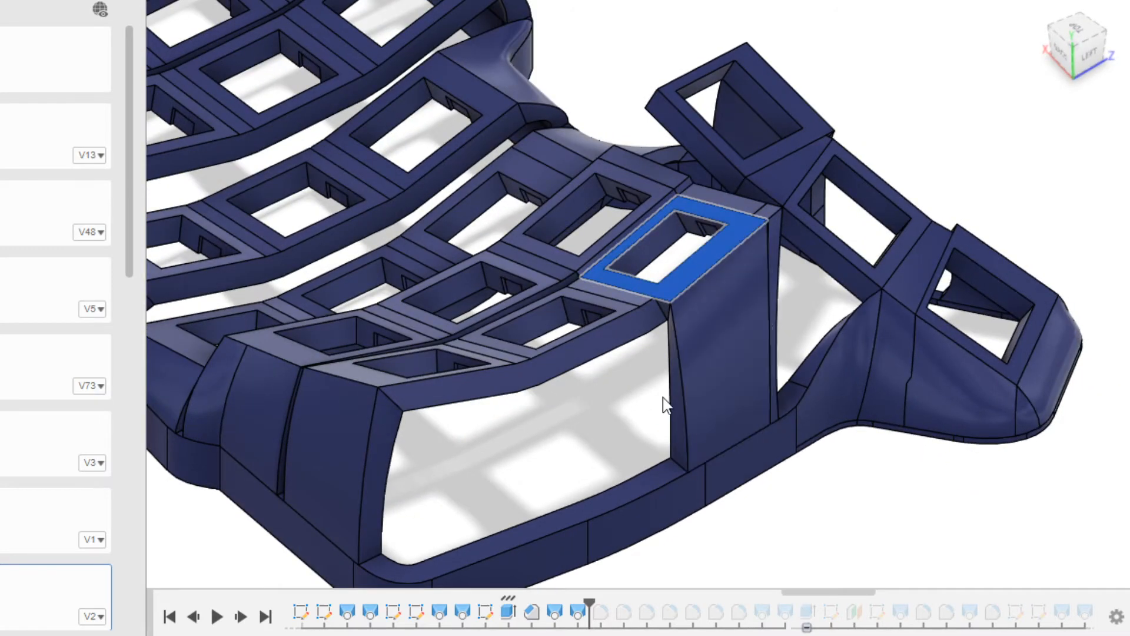
middle_click_drag(664, 404, 643, 419, "shift")
left_click(719, 358)
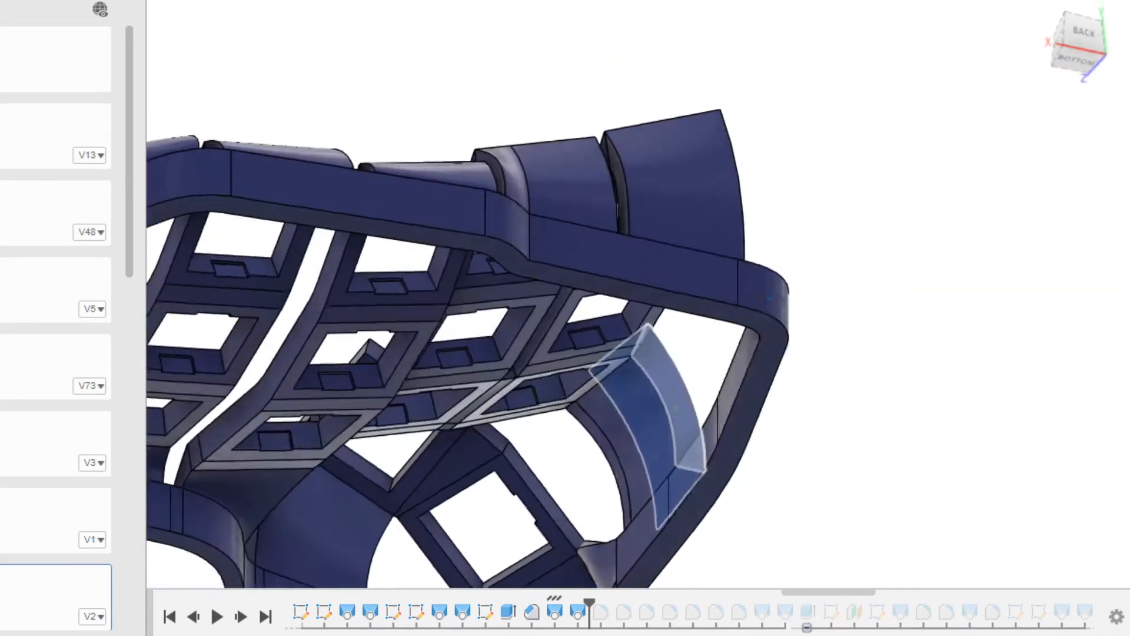
middle_click_drag(890, 388, 871, 450, "shift")
left_click(968, 167)
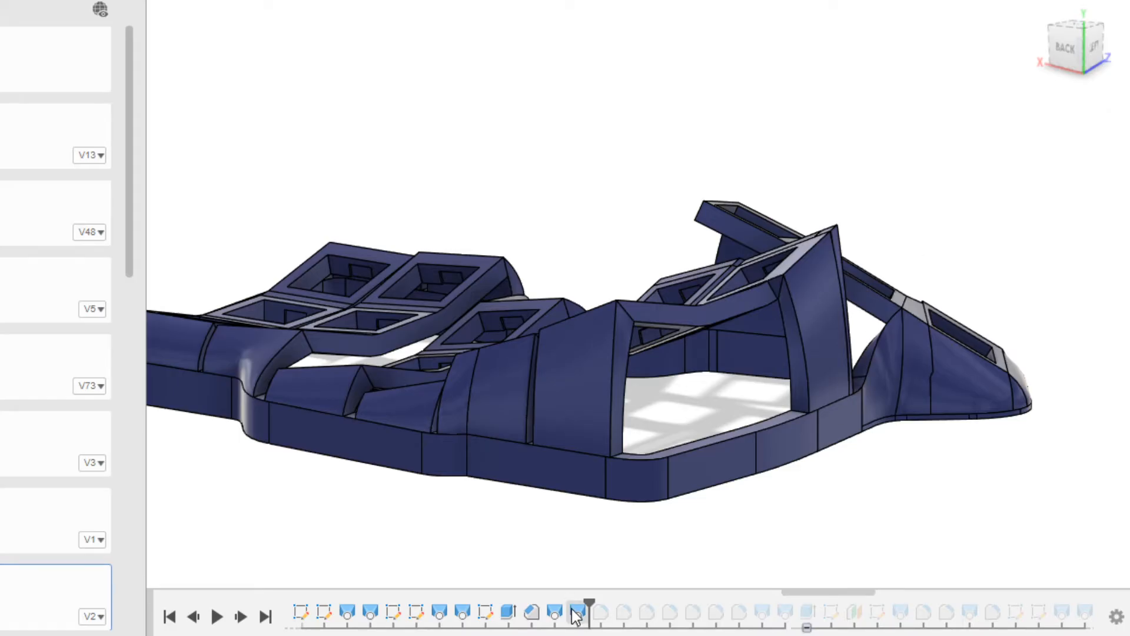
- Roll the history forward through the fillets and the following loft, and bring it back to just after the side post's upper fillet
left_click_drag(588, 602, 616, 600)
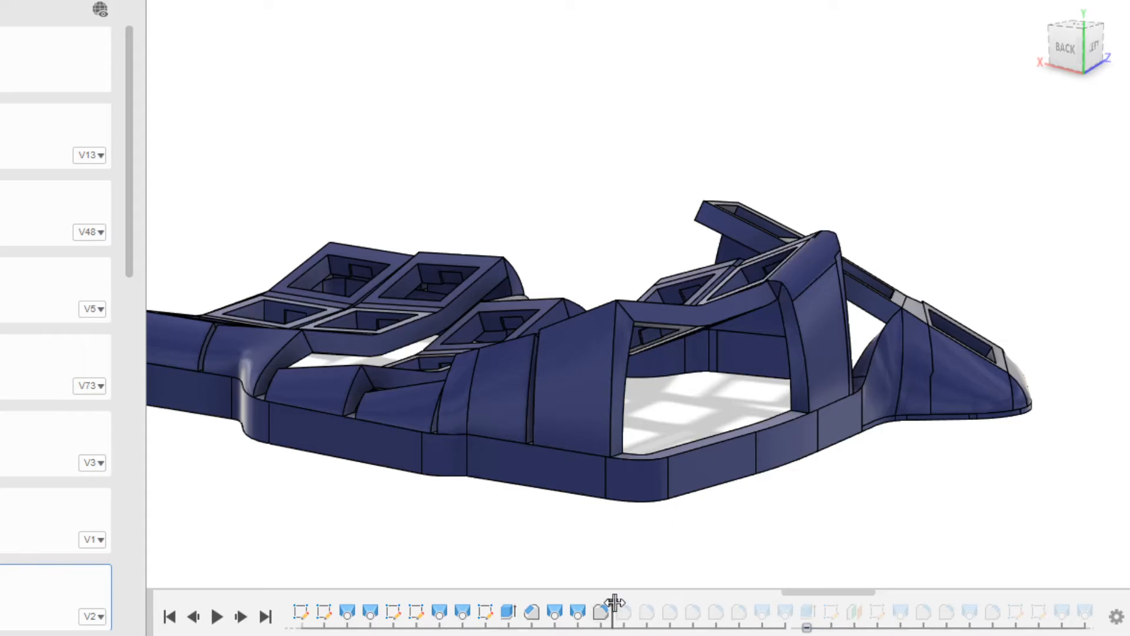
left_click_drag(614, 601, 775, 602)
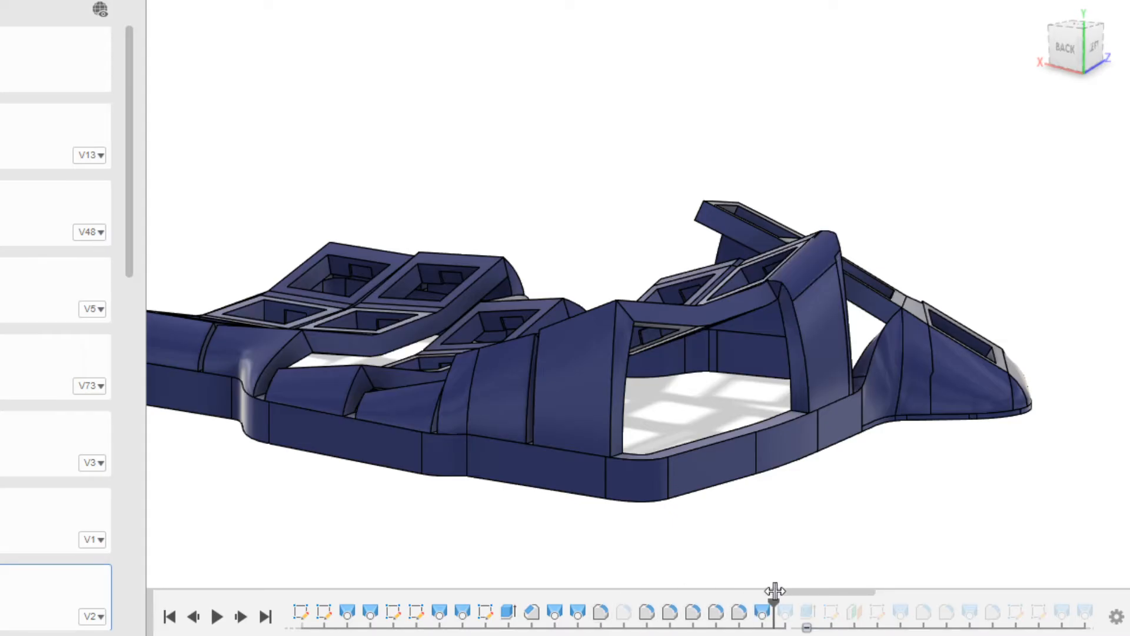
scroll(712, 503, "down", 2)
middle_click_drag(715, 511, 710, 542, "shift")
middle_click_drag(580, 456, 784, 421)
middle_click_drag(671, 483, 652, 510, "shift")
mouse_move(777, 600)
left_mouse_down()
mouse_move(611, 601)
mouse_move(634, 602)
left_mouse_up()
- Roll the history forward past the remaining fillets and the next loft, and inspect the rounded corner of the thumb cluster's innermost key
middle_click_drag(652, 538, 624, 486)
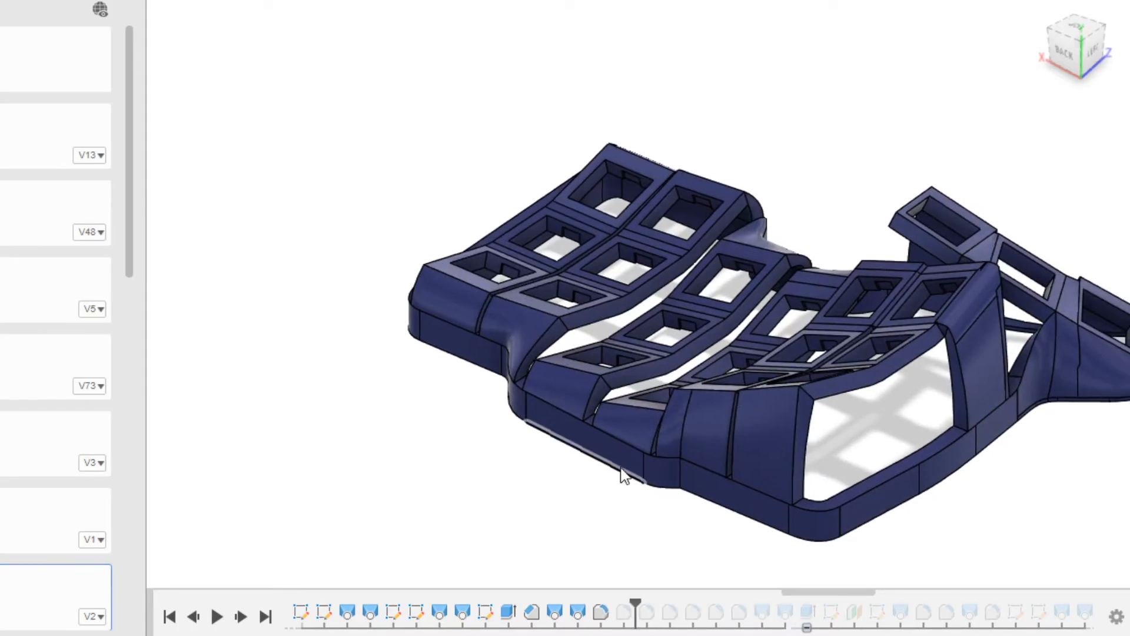
scroll(565, 395, "up", 5)
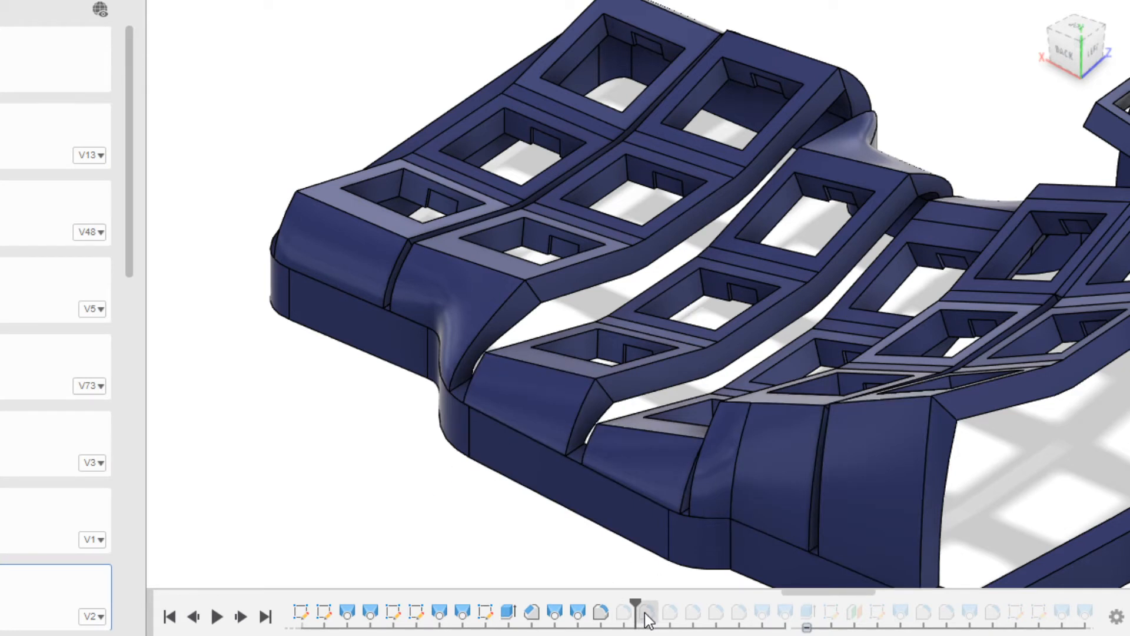
middle_click_drag(459, 504, 509, 456)
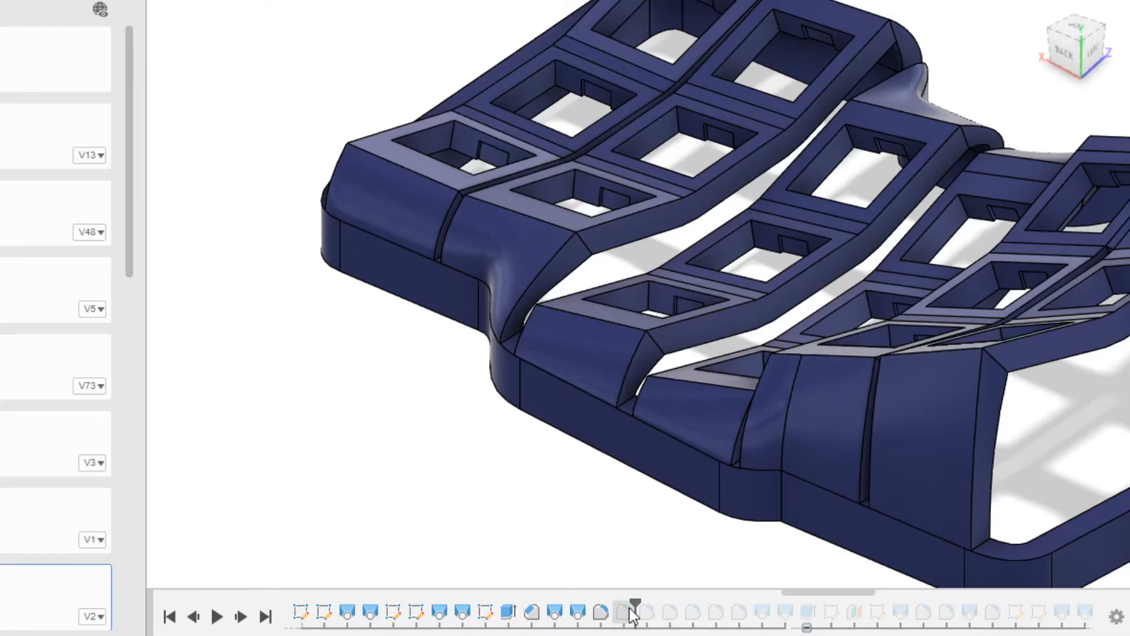
scroll(626, 609, "down", 3)
scroll(518, 463, "down", 4)
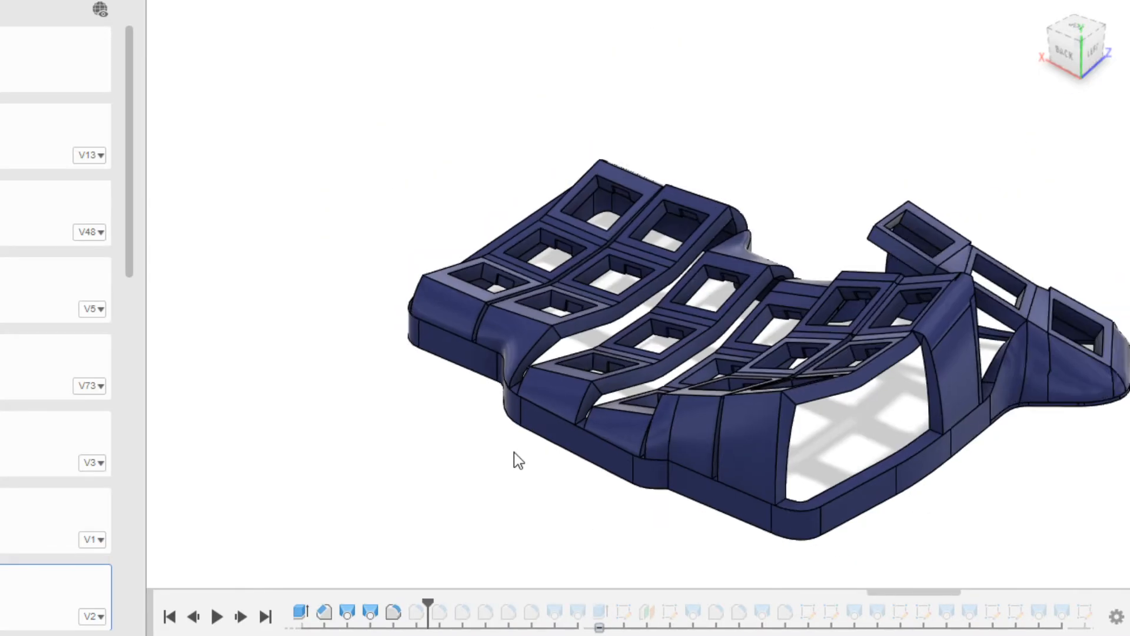
middle_click_drag(870, 431, 916, 437)
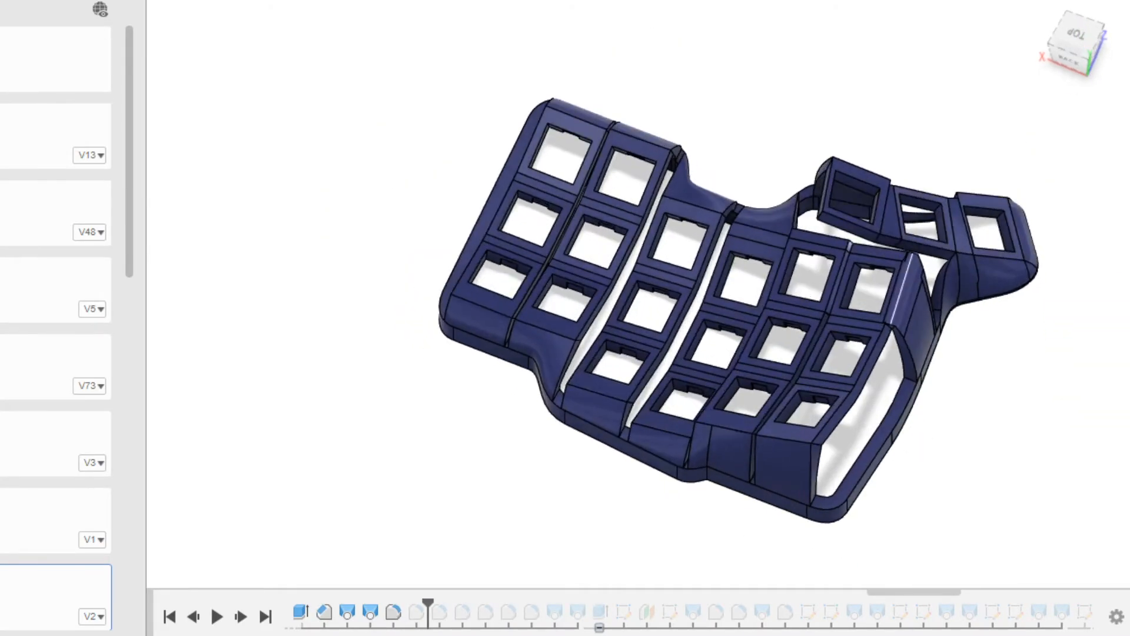
left_click_drag(439, 605, 587, 592)
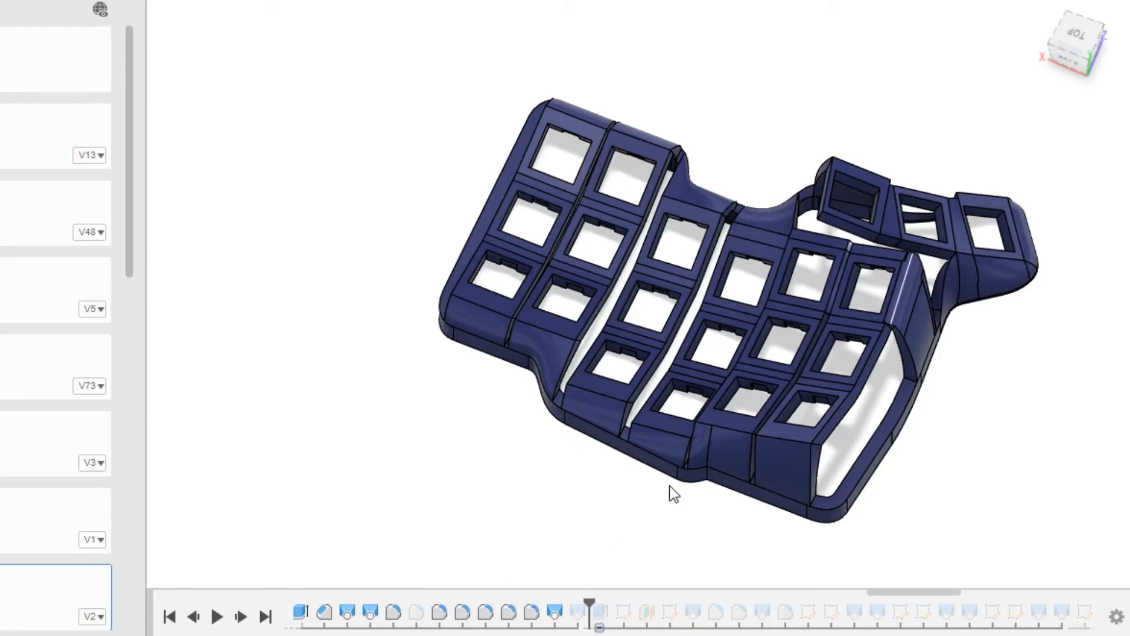
middle_click_drag(638, 468, 599, 450)
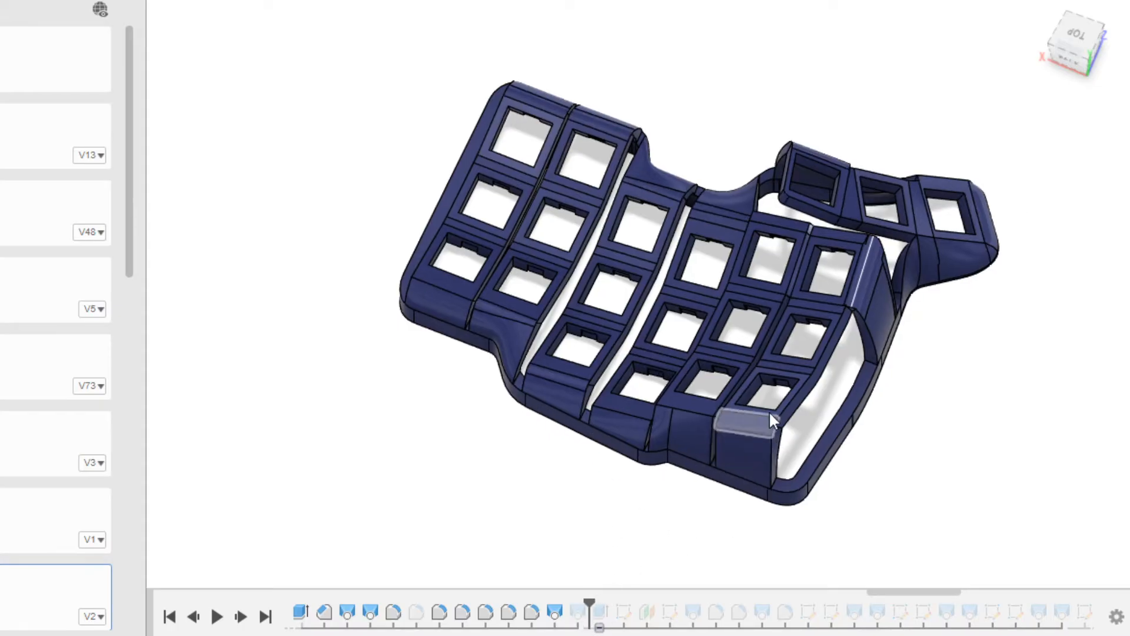
scroll(792, 198, "up", 8)
middle_click_drag(786, 218, 811, 334, "shift")
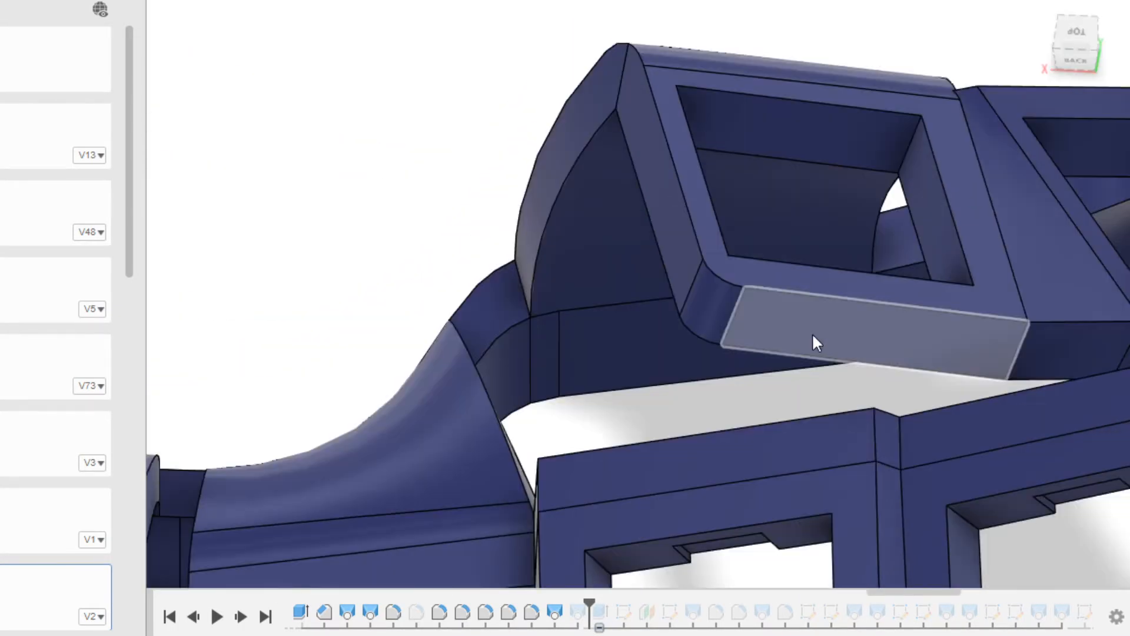
scroll(715, 323, "down", 5)
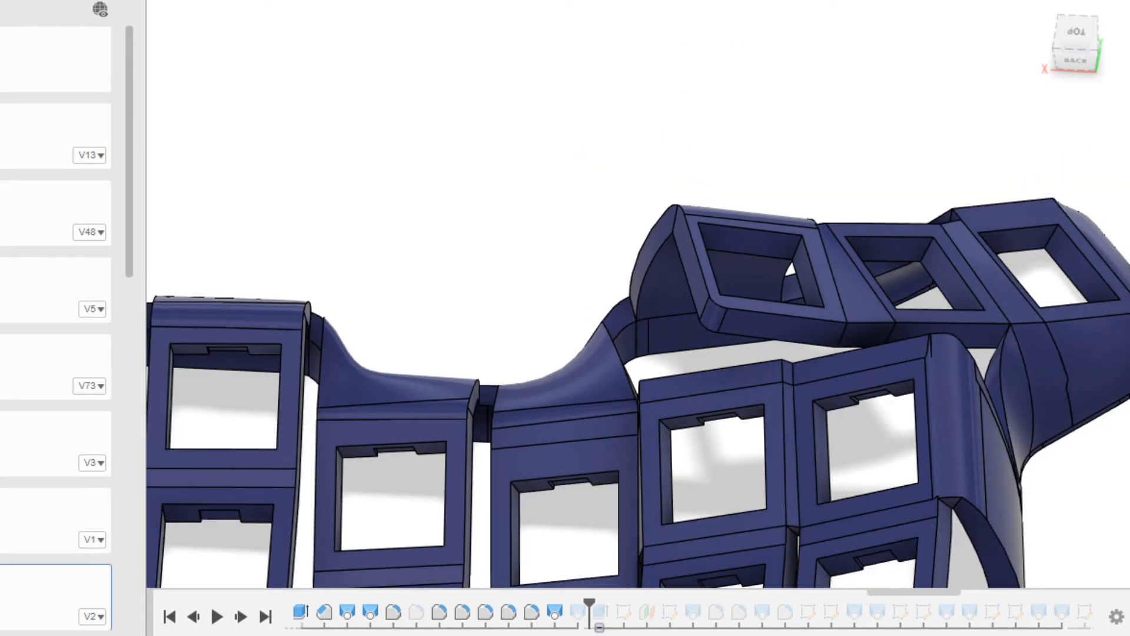
- Roll the history forward through the next sketches, lofts and fillets, and roll it back to just after the extrusion
mouse_move(589, 606)
left_mouse_down()
mouse_move(313, 603)
mouse_move(588, 607)
left_mouse_up()
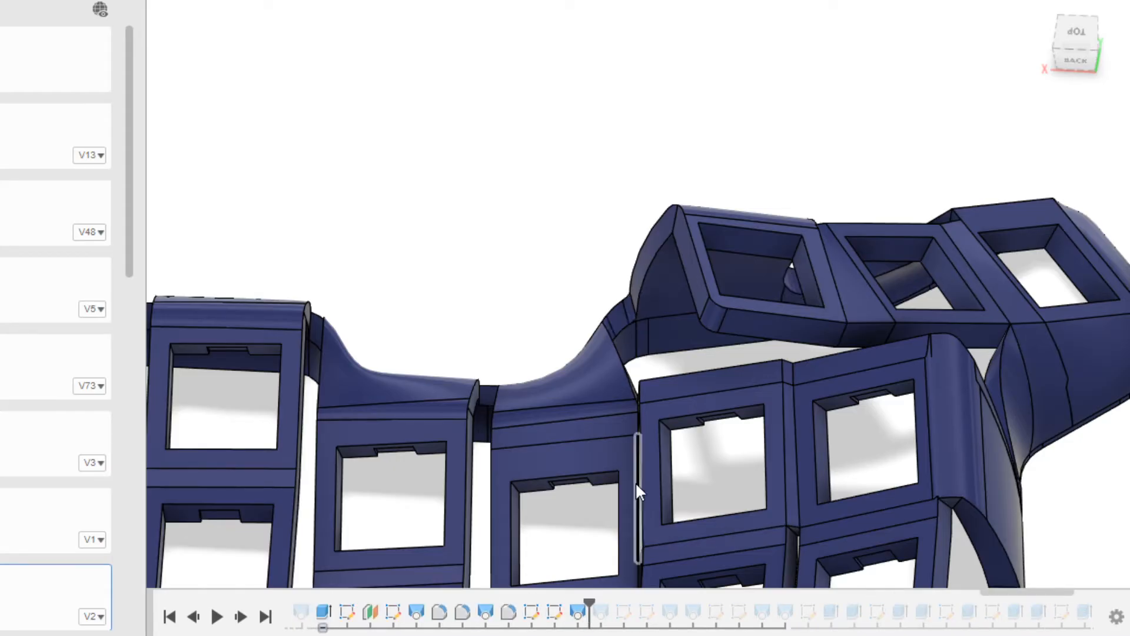
scroll(650, 401, "down", 3)
mouse_move(650, 401)
middle_mouse_down("shift")
mouse_move(654, 424)
mouse_move(537, 512)
mouse_move(673, 539)
middle_mouse_up("shift")
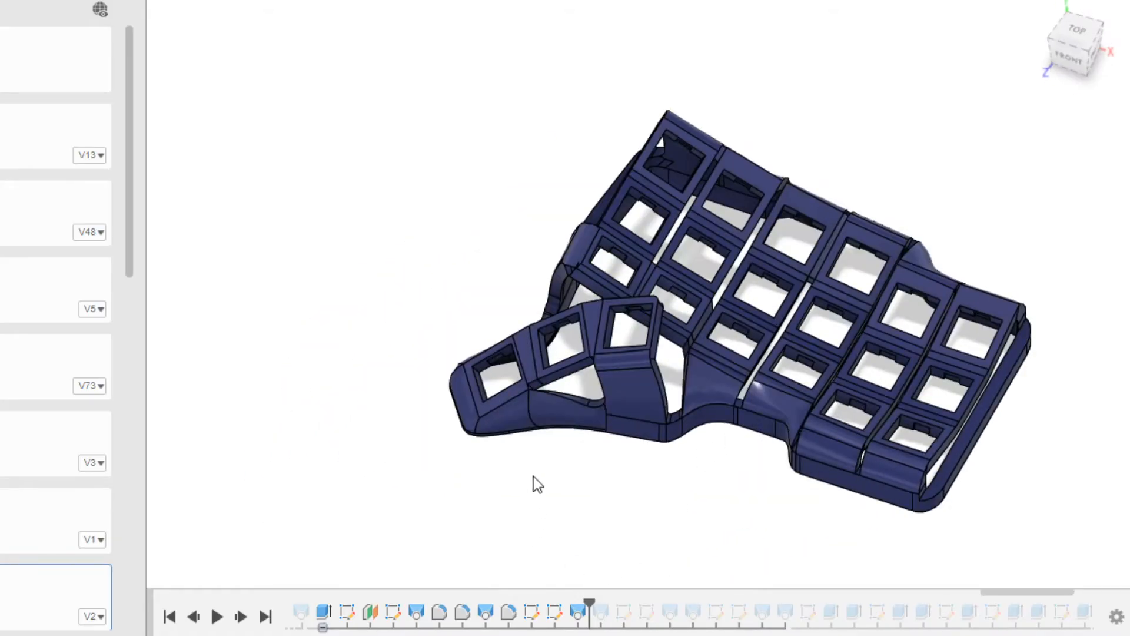
left_click_drag(587, 603, 335, 603)
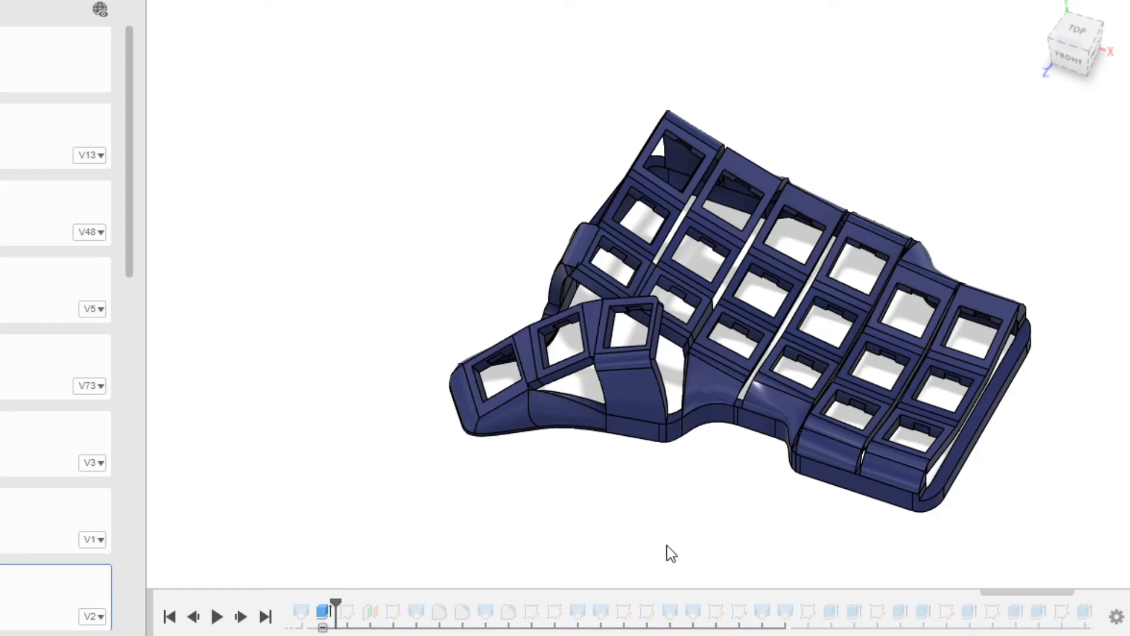
- Examine the whole case from the front, above and below, including the column gaps, thumb cluster and bottom rim
middle_click_drag(667, 546, 787, 507, "shift")
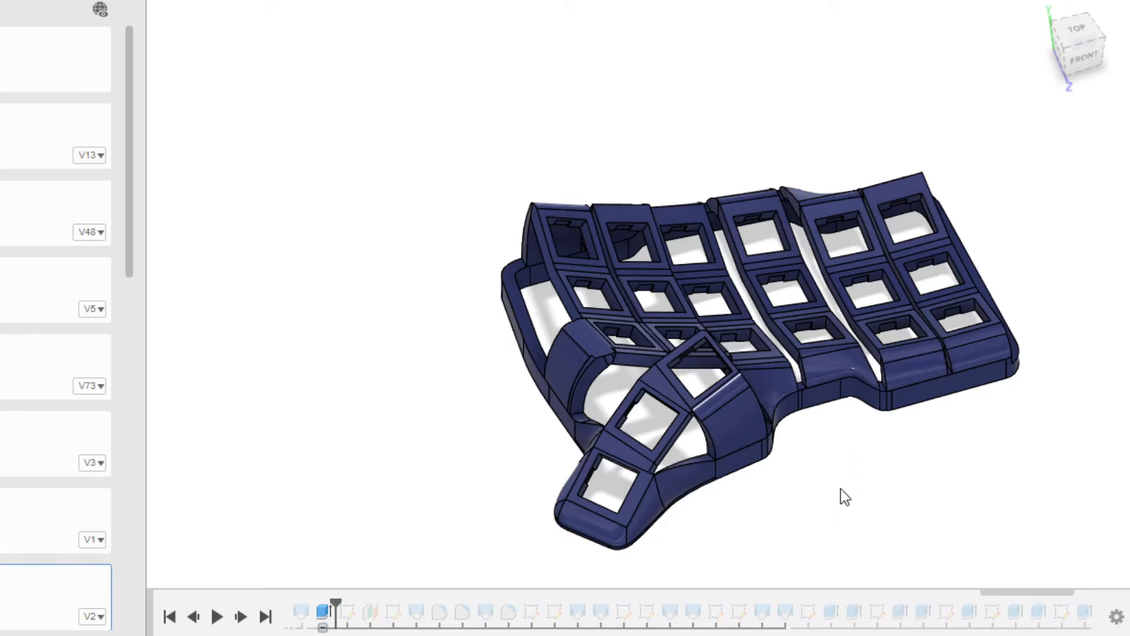
middle_click_drag(787, 481, 771, 445, "shift")
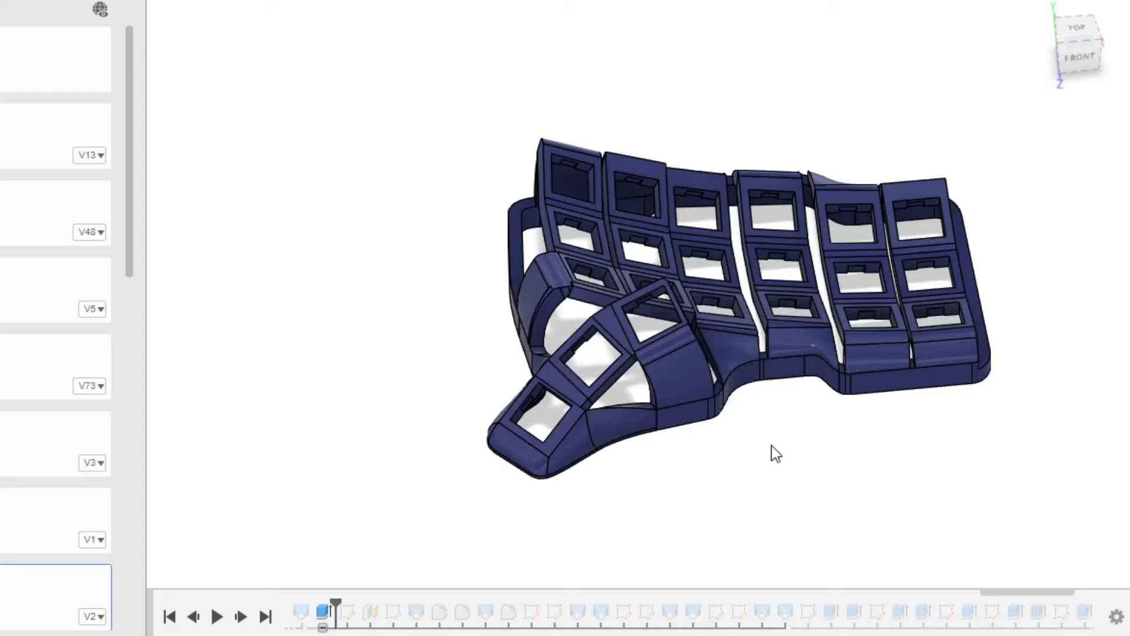
middle_click_drag(797, 454, 824, 458, "shift")
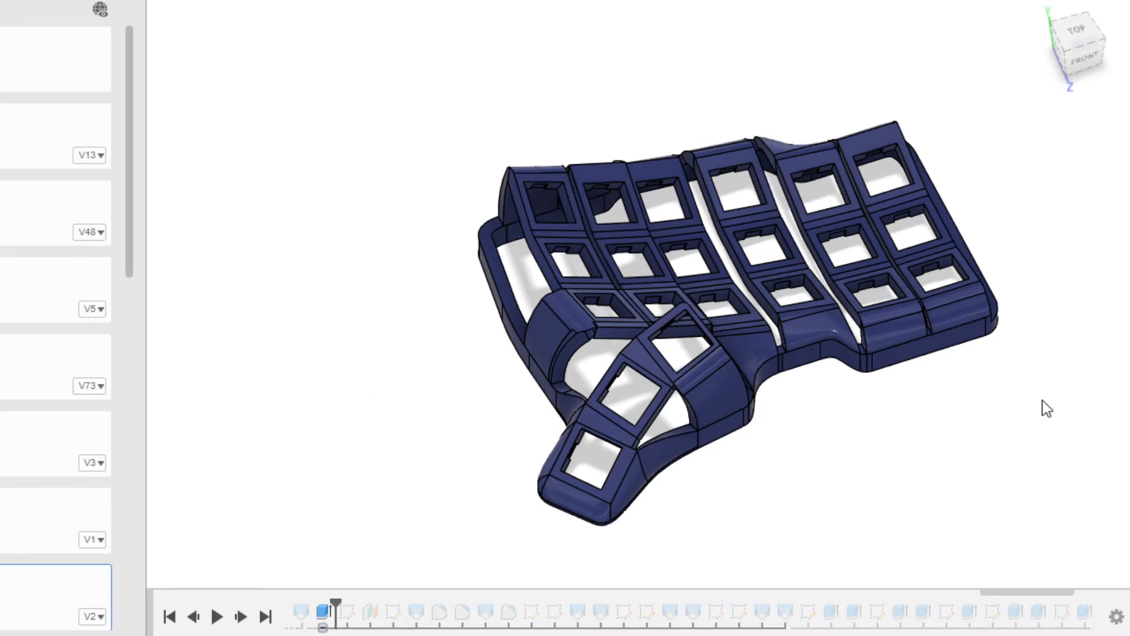
middle_click_drag(977, 430, 687, 171, "shift")
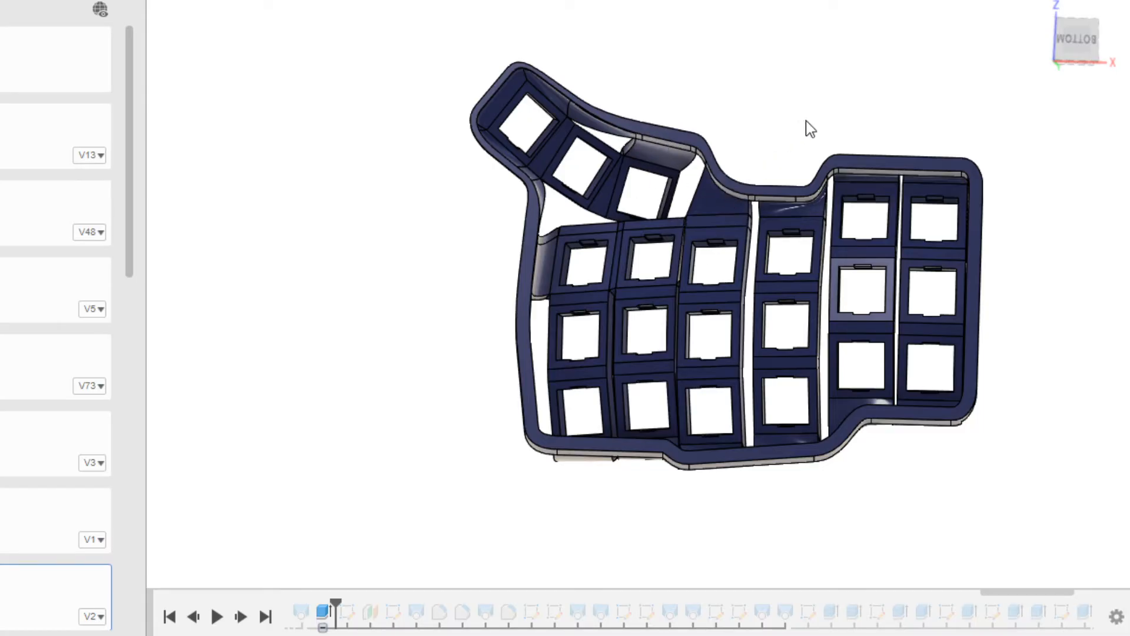
middle_click_drag(782, 108, 795, 182, "shift")
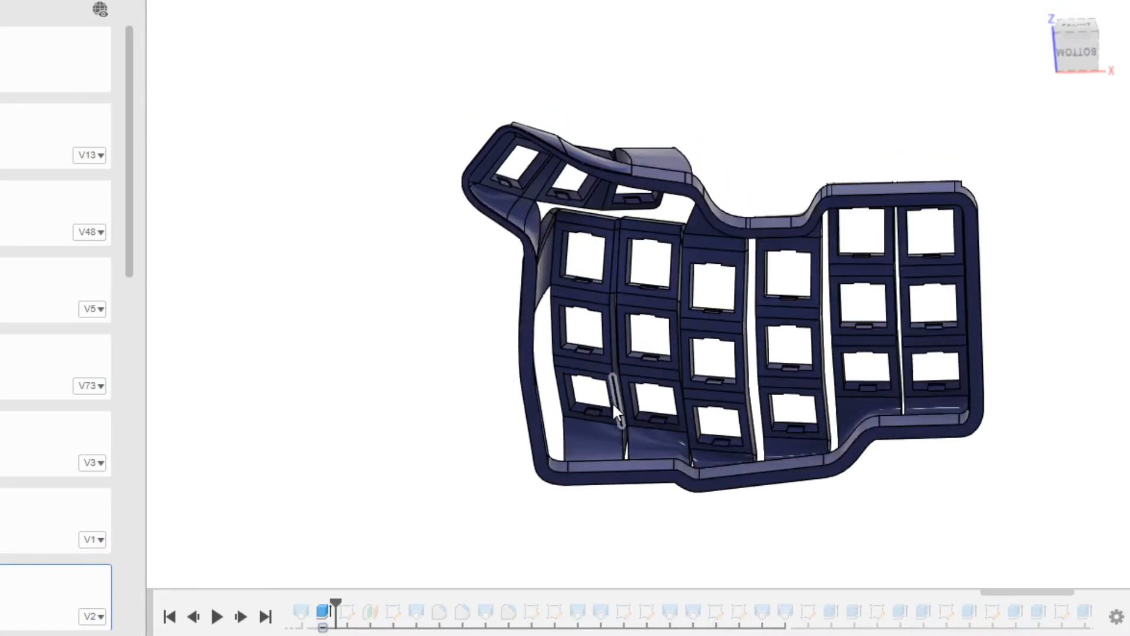
middle_click_drag(611, 497, 610, 531, "shift")
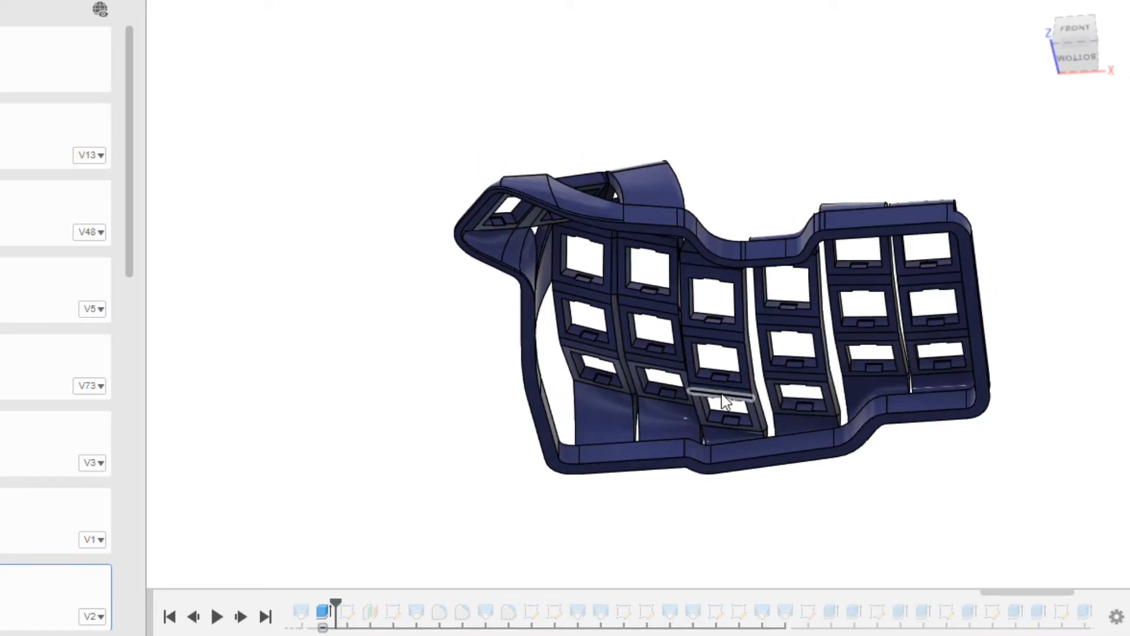
middle_click_drag(769, 187, 820, 366, "shift")
middle_click_drag(836, 465, 837, 475, "shift")
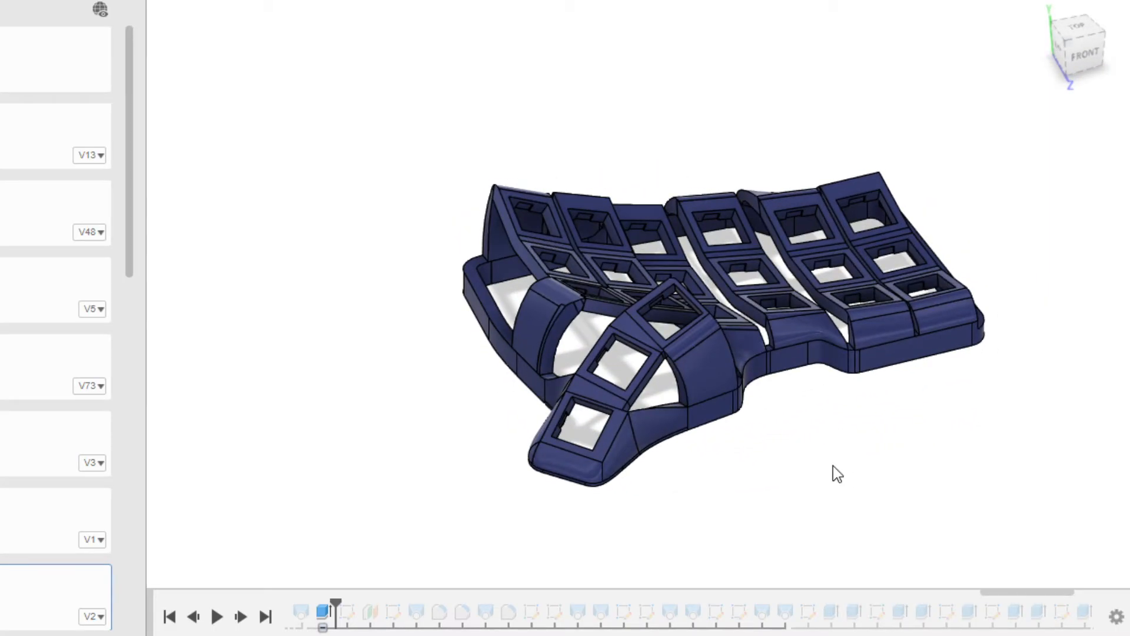
middle_click_drag(818, 466, 654, 459, "shift")
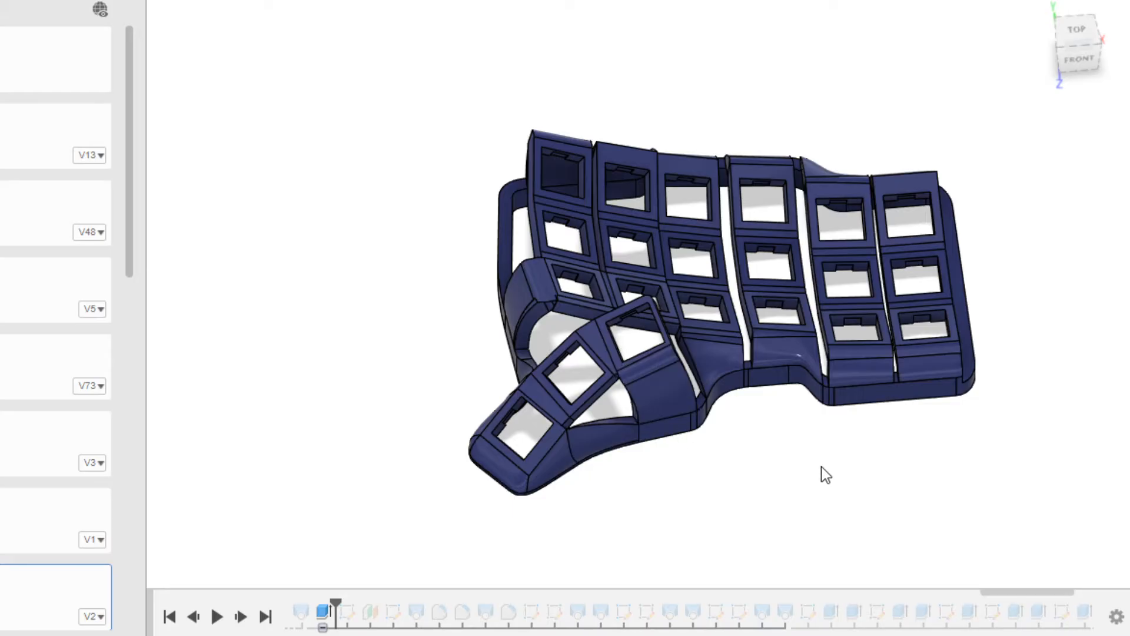
middle_click_drag(831, 510, 833, 328, "shift")
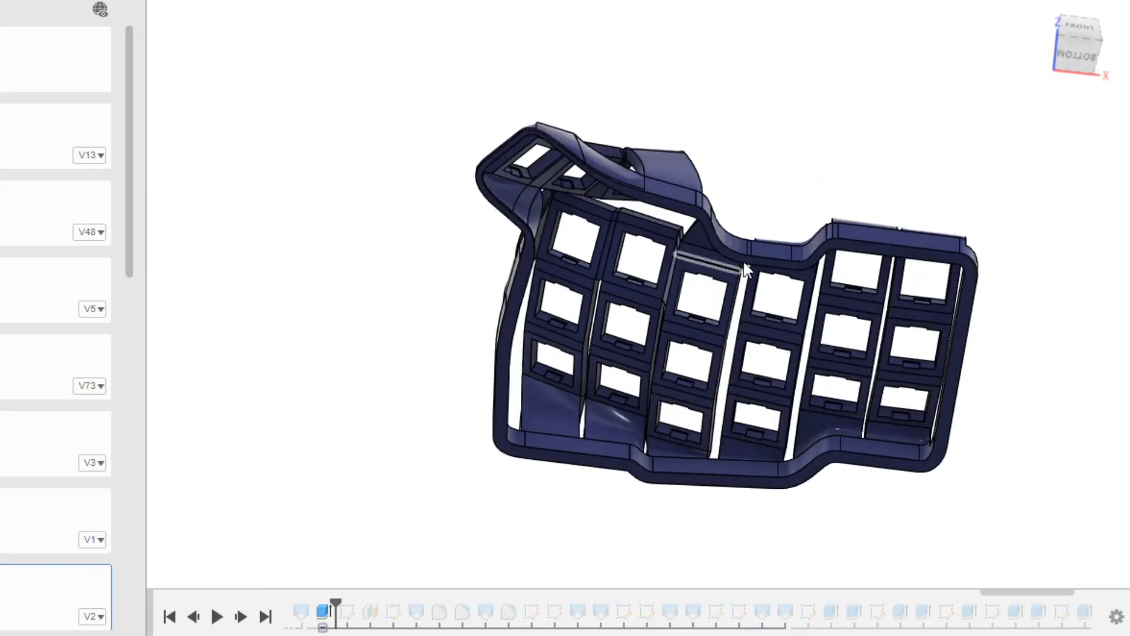
middle_click_drag(745, 269, 736, 171, "shift")
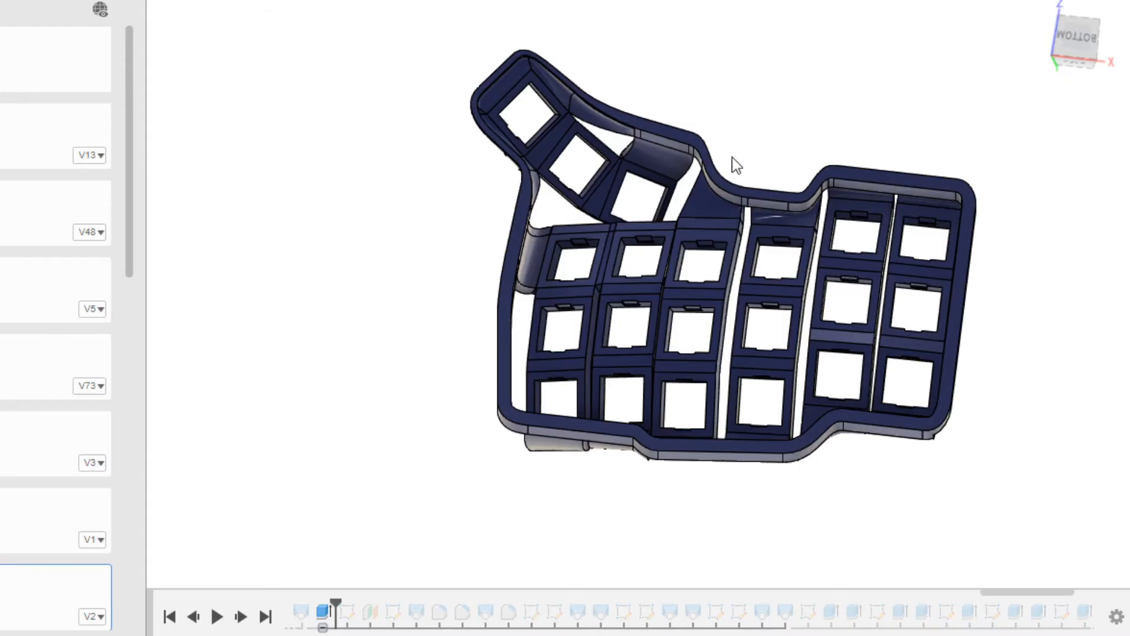
middle_click_drag(677, 259, 720, 438, "shift")
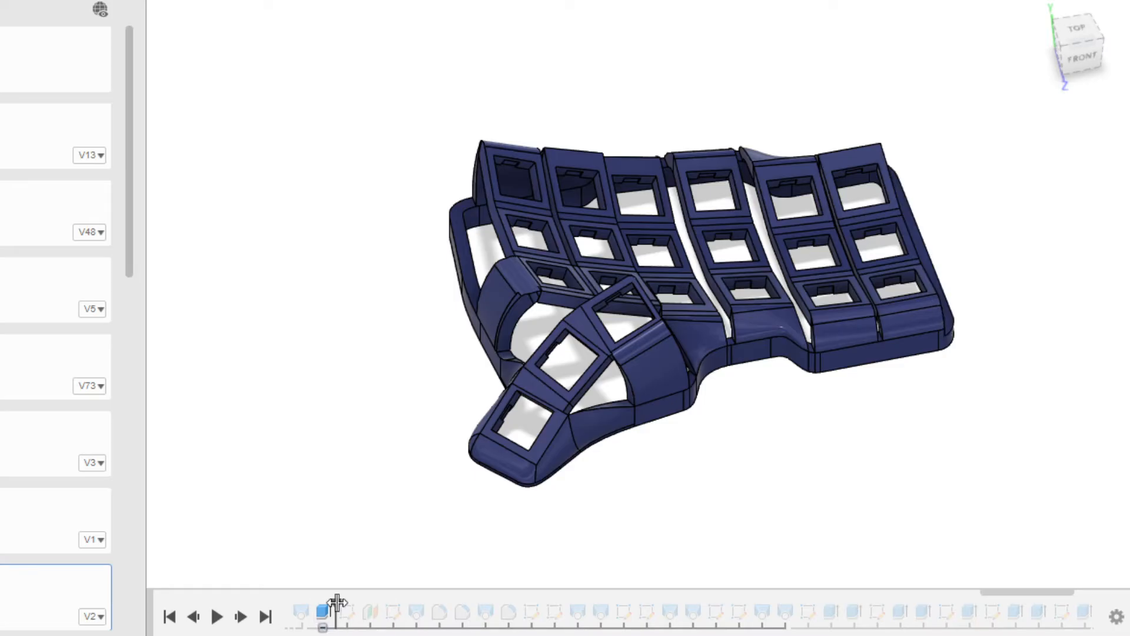
- Roll the history forward past the sketches, plane, two lofts and two fillets, and inspect the reinforced corners of the side opening
left_click_drag(337, 604, 493, 587)
middle_click_drag(533, 542, 634, 454, "shift")
scroll(609, 496, "up", 3)
scroll(528, 425, "up", 2)
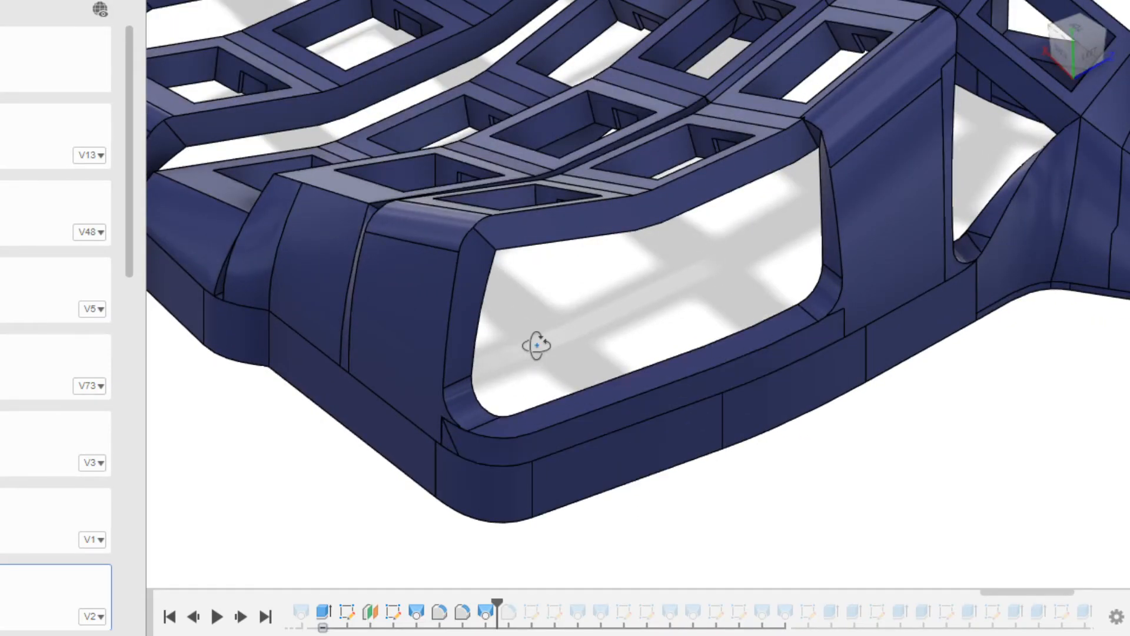
- Roll the history forward past the next fillet and inspect the corners of the side opening and the adjoining back wall
middle_click_drag(535, 345, 572, 332, "shift")
middle_click_drag(504, 434, 781, 366)
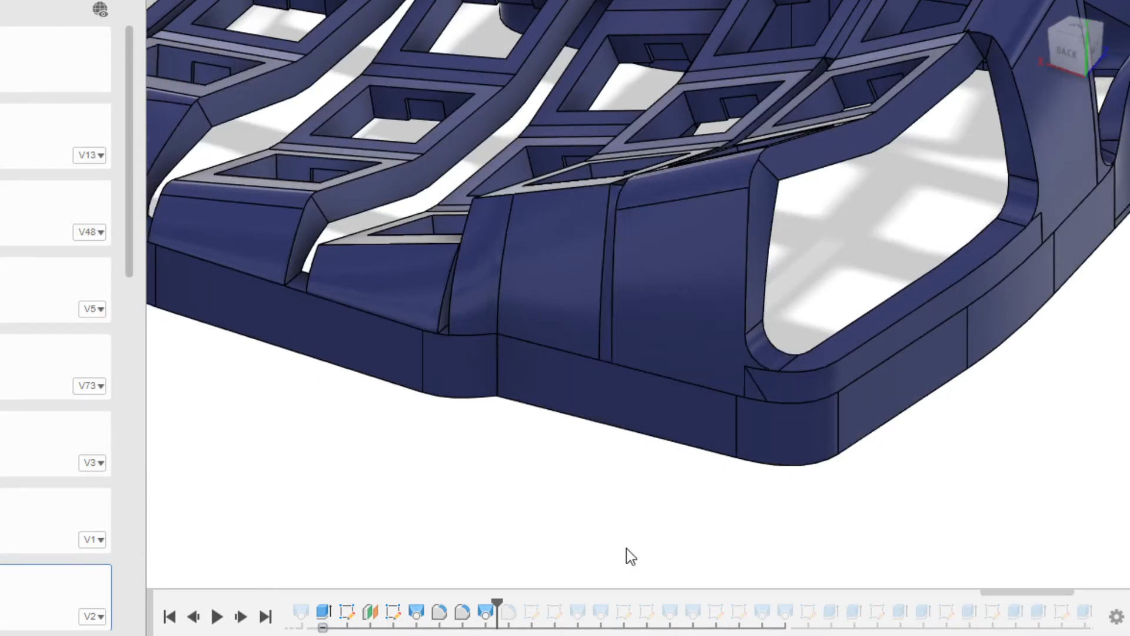
mouse_move(503, 604)
left_mouse_down()
mouse_move(429, 588)
mouse_move(404, 600)
mouse_move(514, 600)
left_mouse_up()
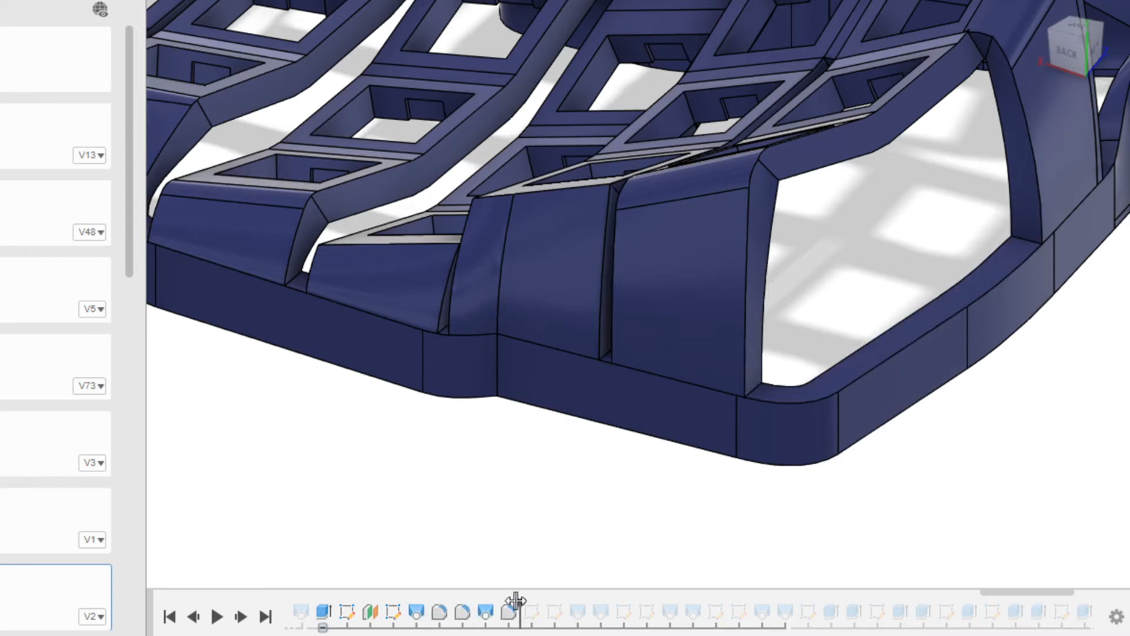
scroll(566, 509, "down", 2)
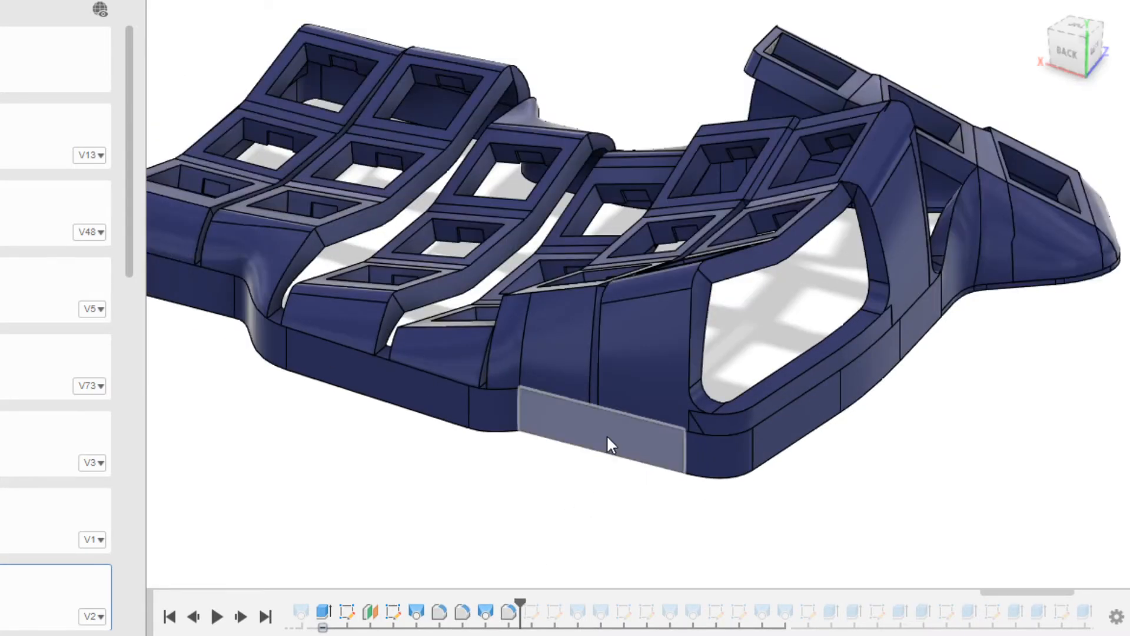
middle_click_drag(607, 435, 556, 350, "shift")
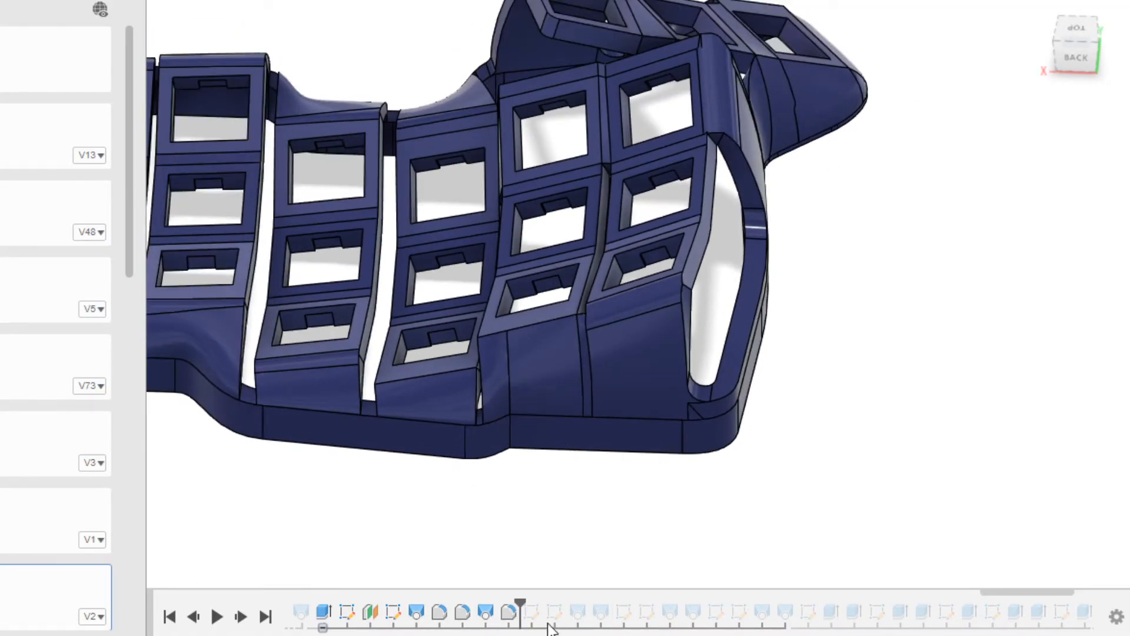
- Roll the history forward through the lofts that fill the column gaps, and roll it back to the loft before the last fillet
mouse_move(520, 603)
left_mouse_down()
mouse_move(800, 575)
mouse_move(789, 575)
left_mouse_up()
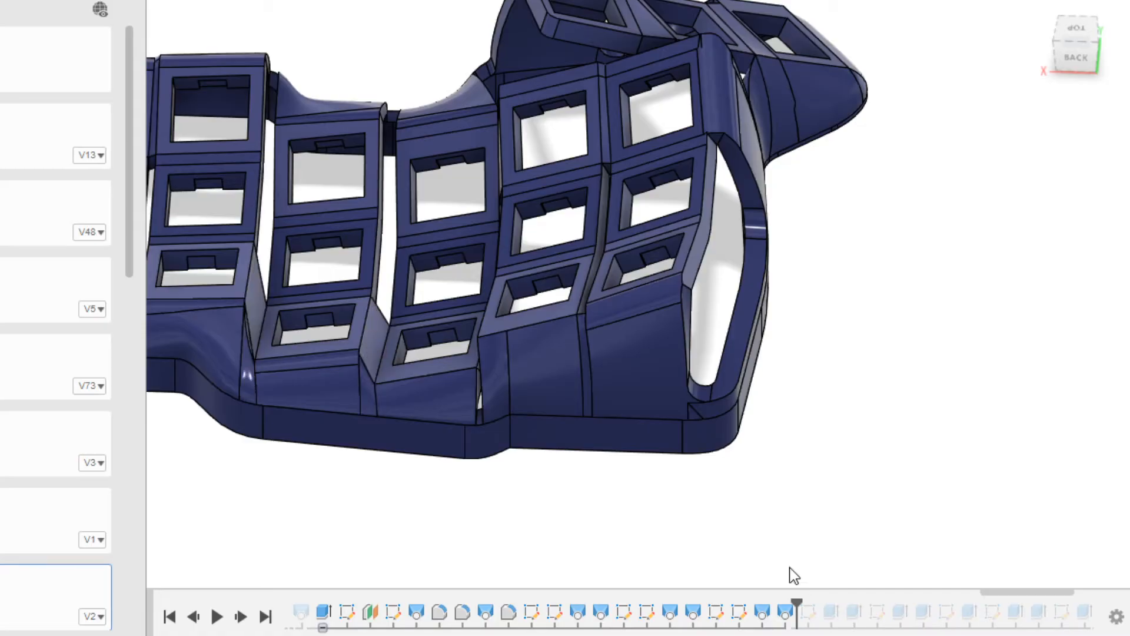
middle_click_drag(665, 494, 936, 507)
scroll(662, 479, "up", 1)
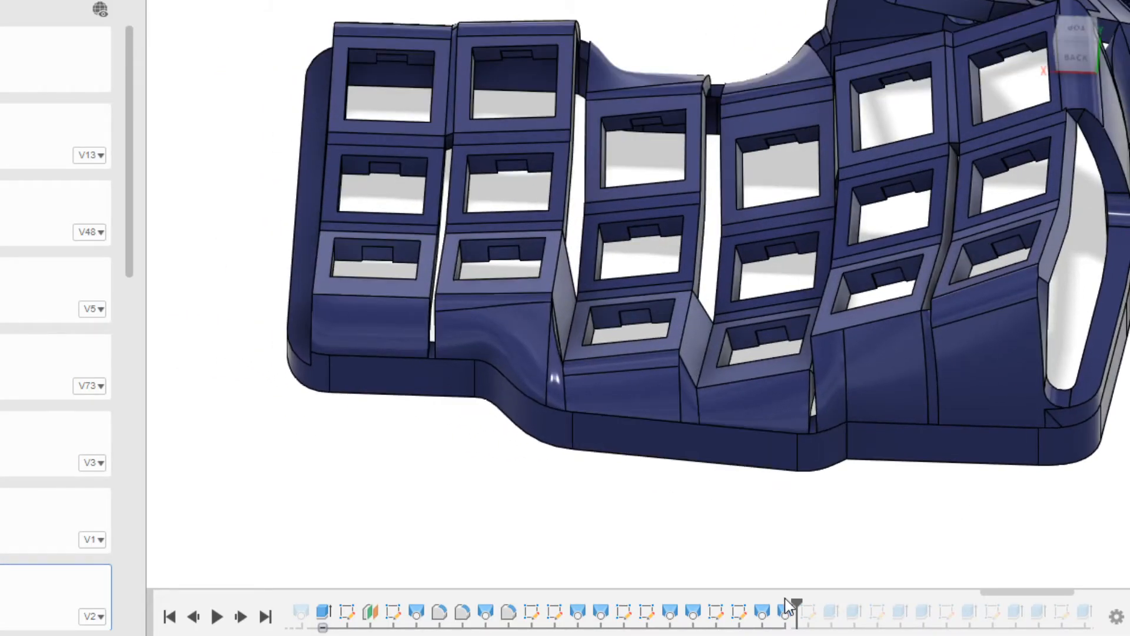
left_click_drag(794, 603, 499, 621)
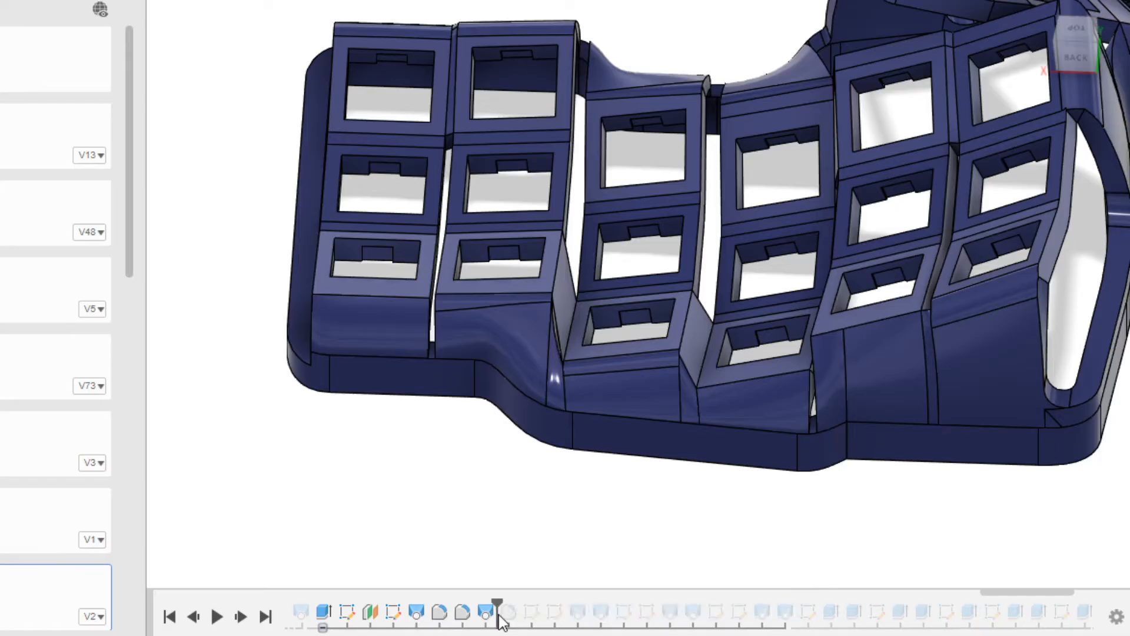
middle_click_drag(596, 488, 674, 519)
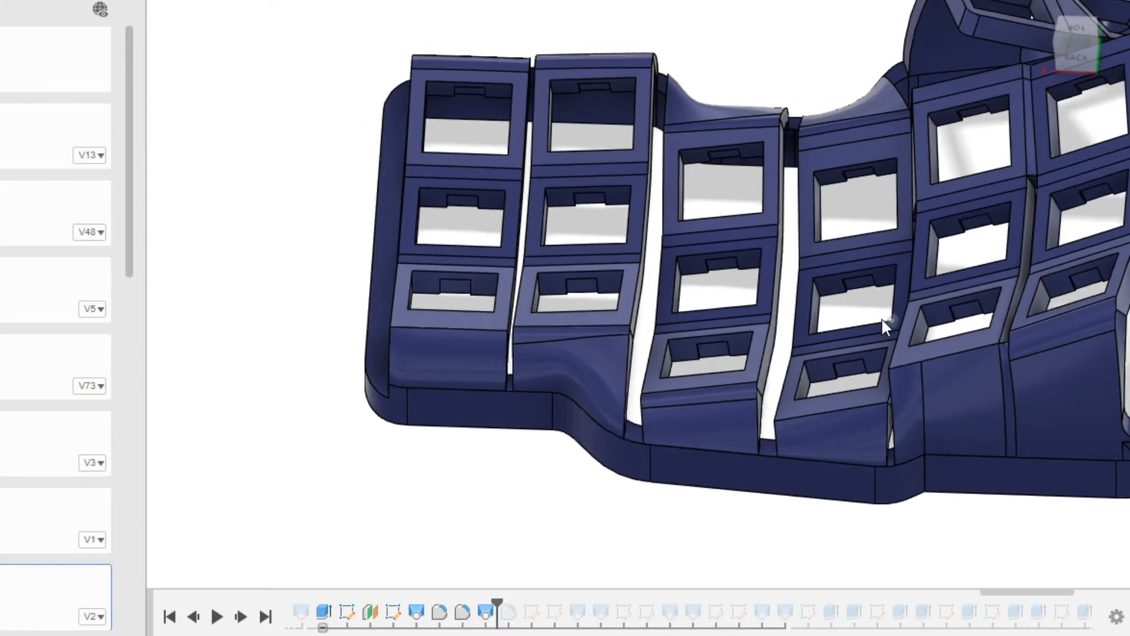
- Inspect the open column gaps from above and select the upper wall faces beside the second and third outermost key columns
scroll(848, 329, "down", 2)
middle_click_drag(808, 352, 949, 272, "shift")
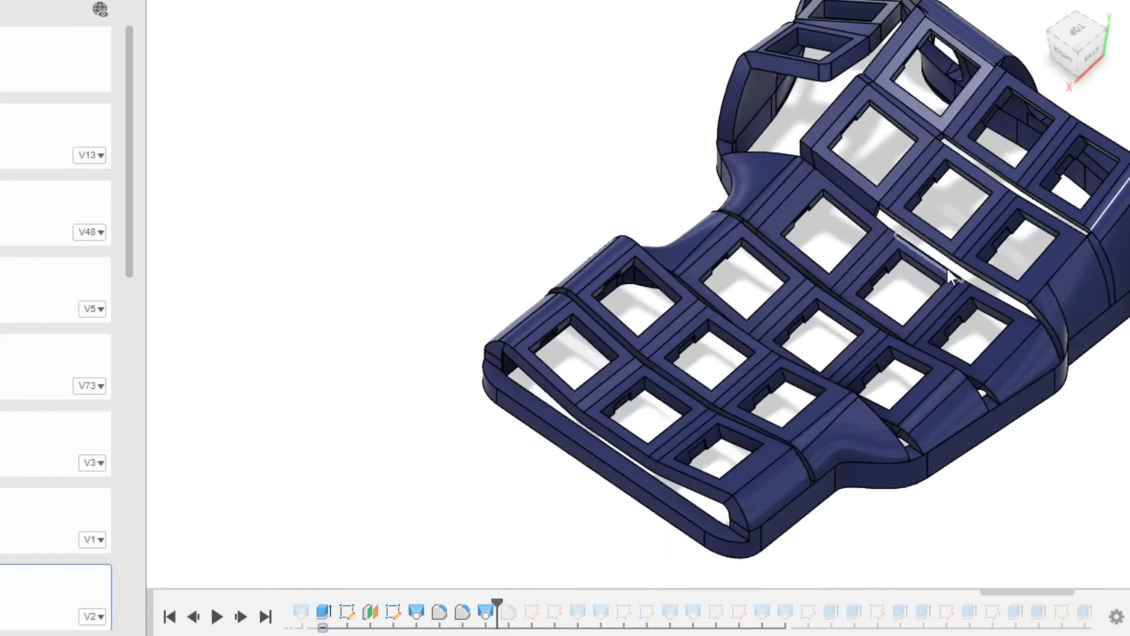
middle_click_drag(971, 323, 824, 344, "shift")
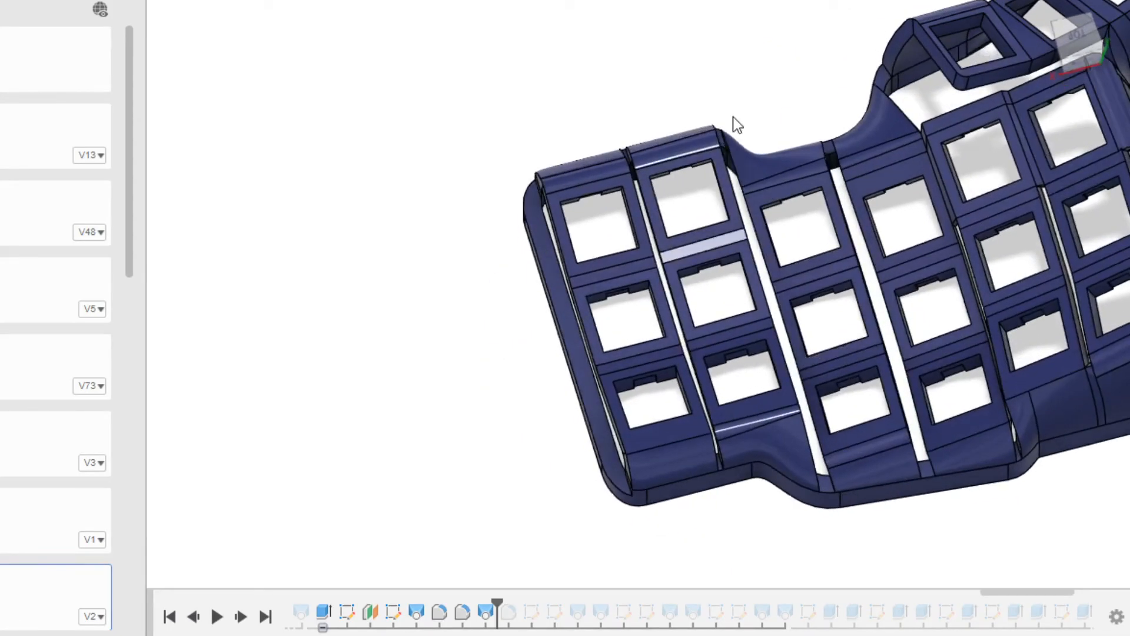
left_click(715, 150)
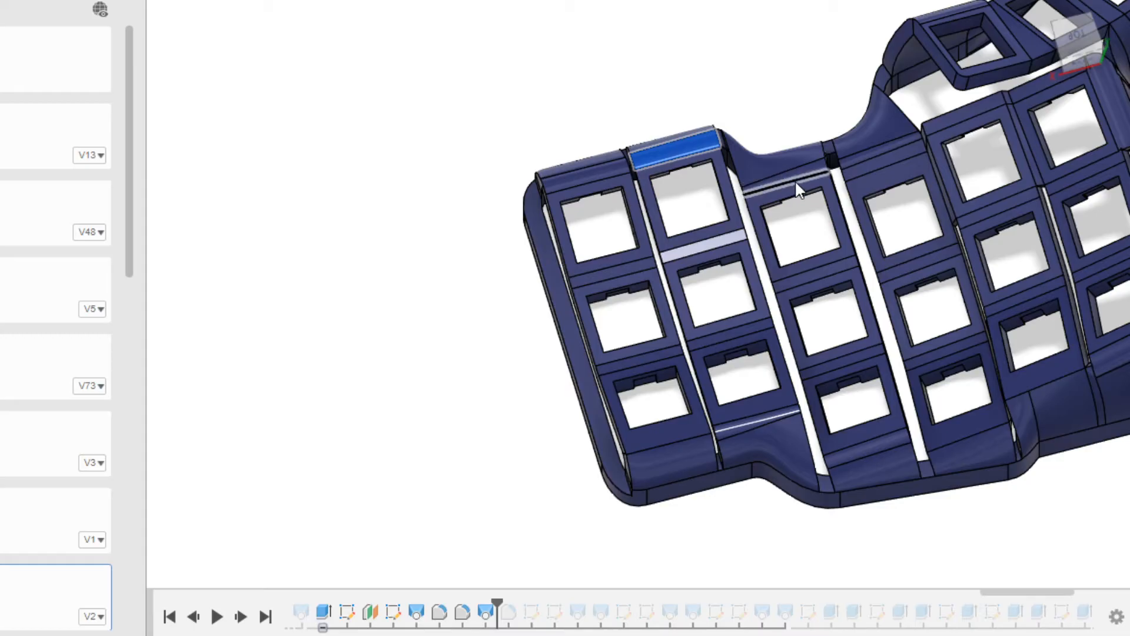
left_click(768, 164)
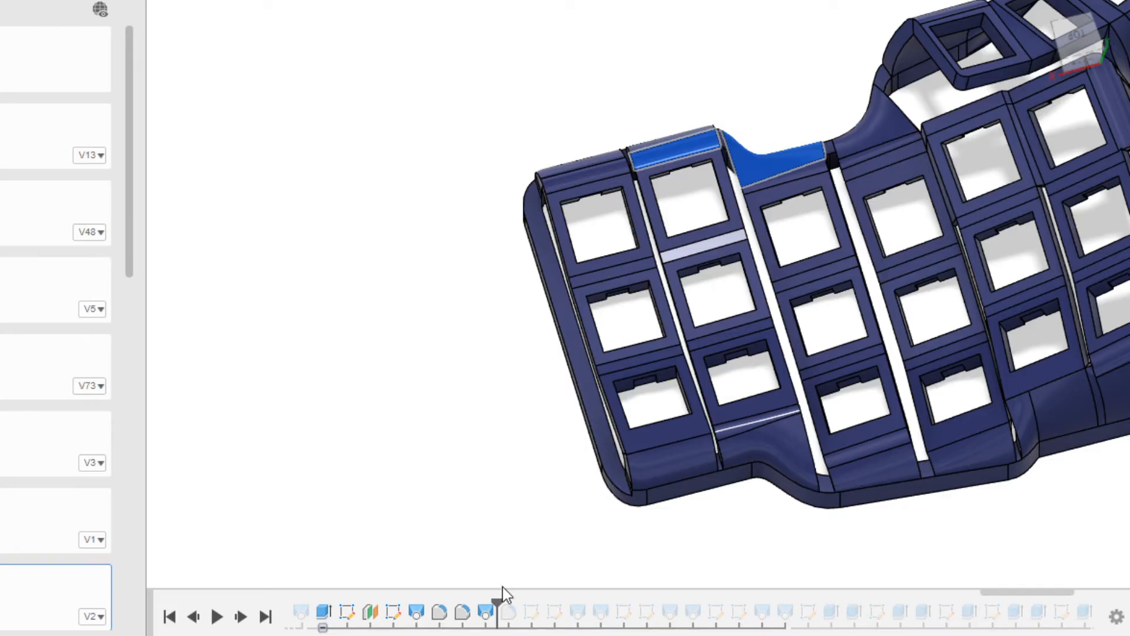
- Roll the history forward past the fillet and the remaining gap sketches and lofts, and examine the two outermost key columns
scroll(518, 603, "down", 3)
left_click_drag(431, 598, 728, 599)
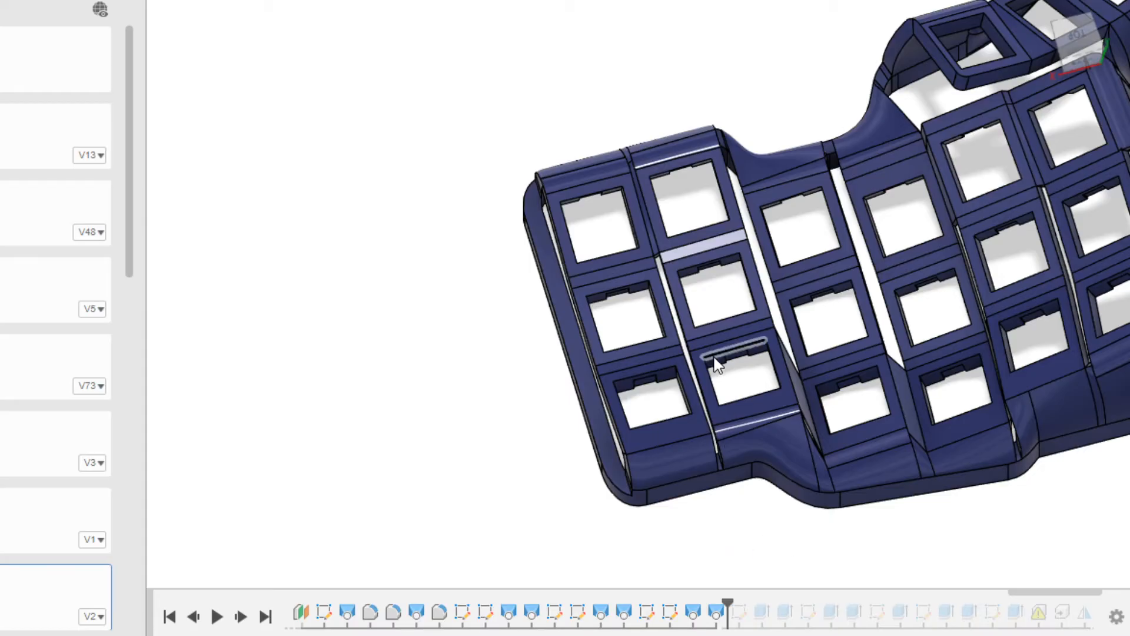
middle_click_drag(704, 356, 753, 364, "shift")
scroll(642, 330, "up", 5)
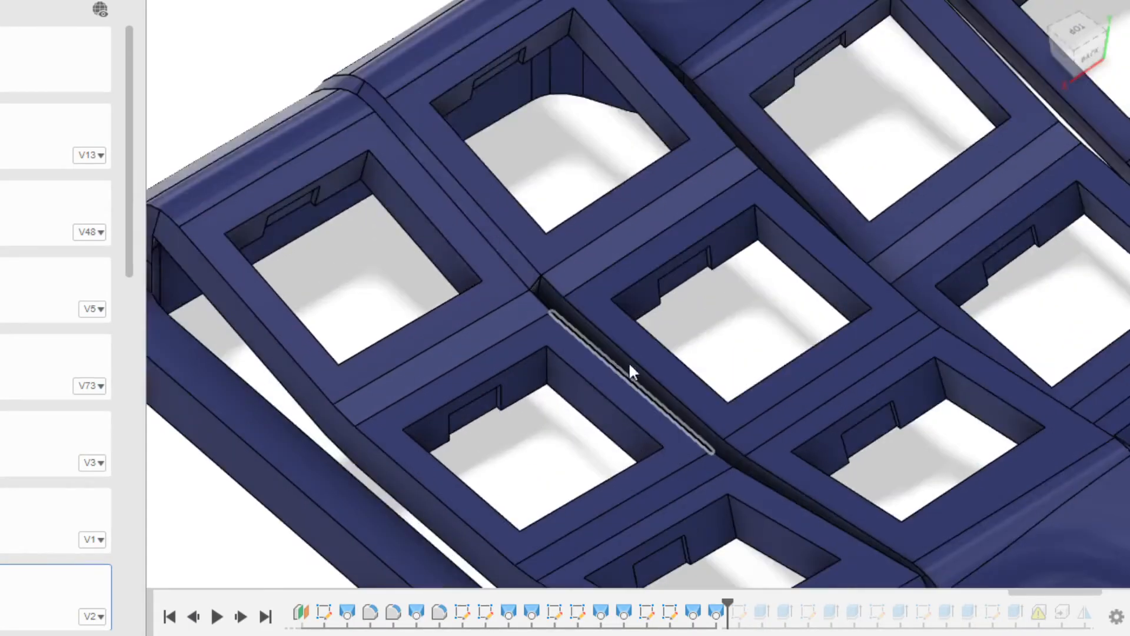
- Inspect the narrow gap between the two outermost columns and select its side face and the loft bridging their end keys
left_click(636, 372)
middle_click_drag(691, 399, 694, 339, "shift")
scroll(692, 339, "up", 5)
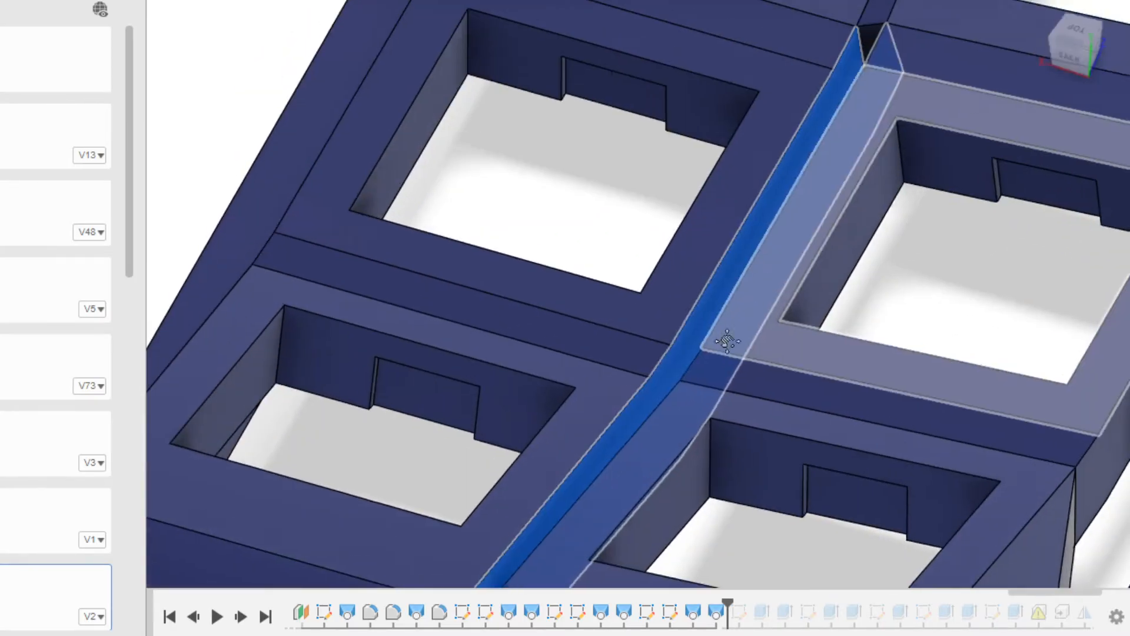
scroll(690, 406, "down", 2)
middle_click_drag(688, 401, 807, 396, "shift")
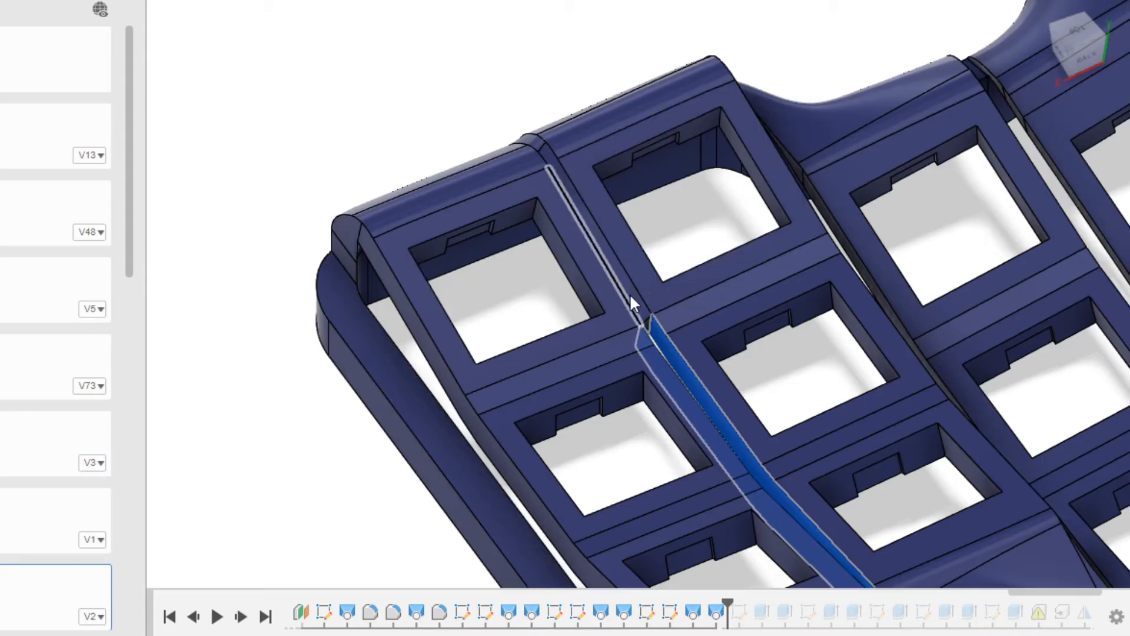
scroll(630, 292, "up", 3)
scroll(635, 296, "down", 5)
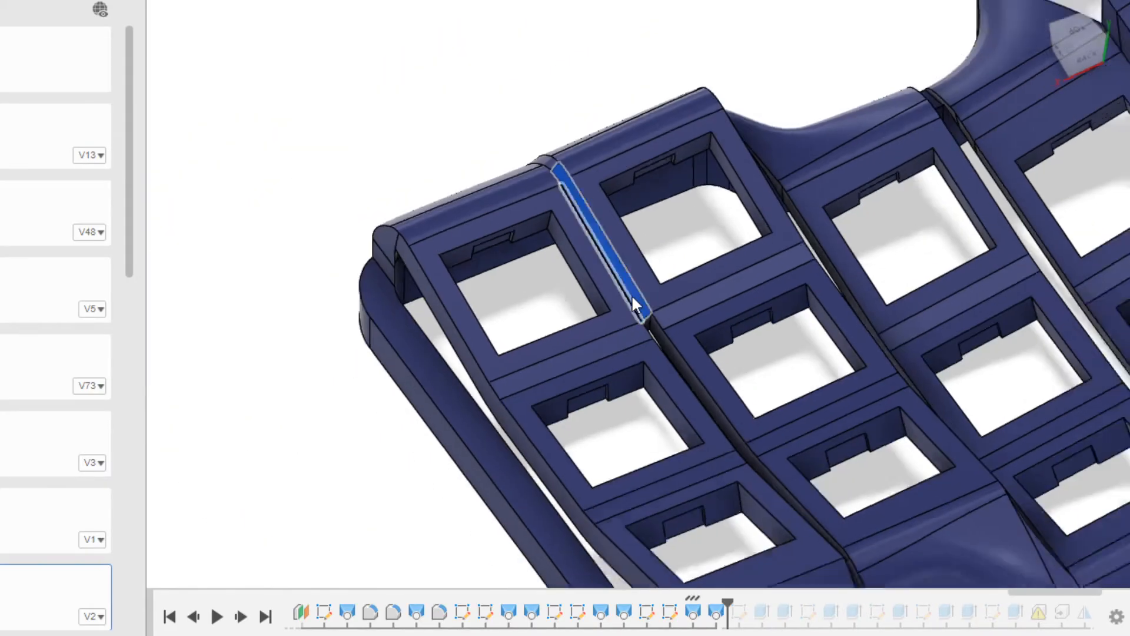
- Roll the history forward past the next two sketches and four extrusions, and view the whole case from above
mouse_move(728, 604)
left_mouse_down()
mouse_move(654, 602)
mouse_move(795, 603)
left_mouse_up()
scroll(845, 496, "down", 3)
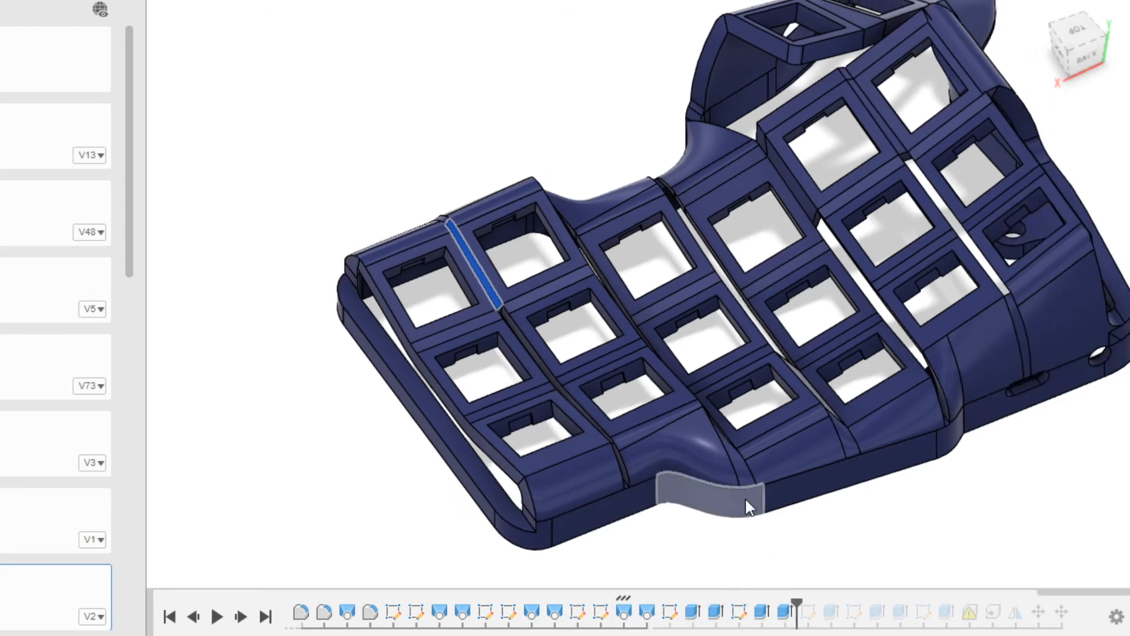
middle_click_drag(746, 498, 910, 456, "shift")
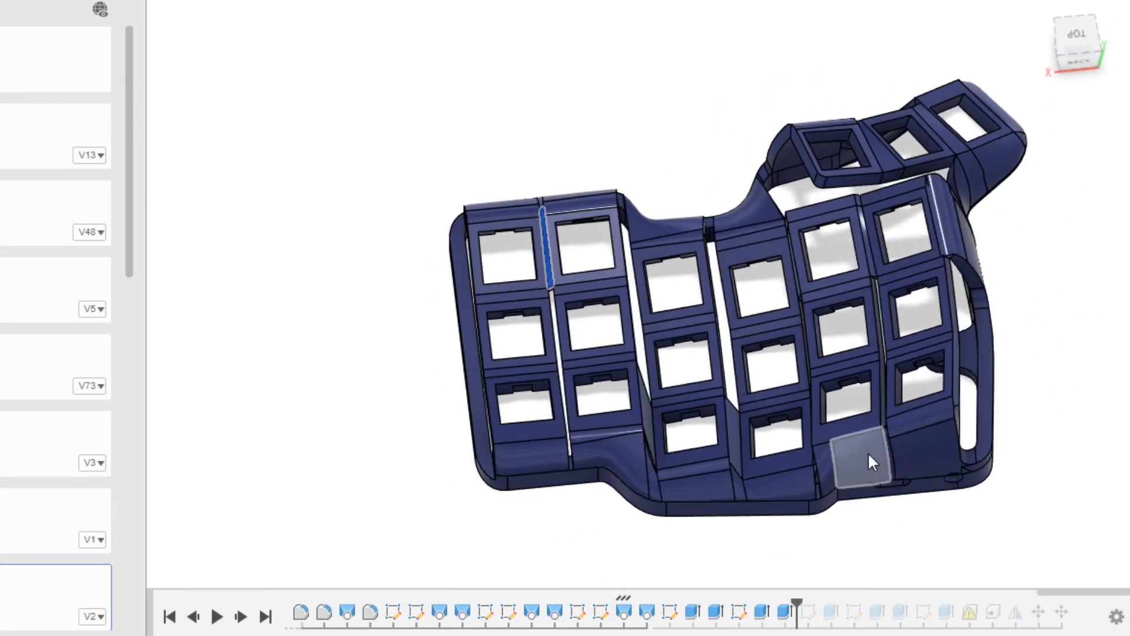
- Select the sloped wall faces below the key columns and above the two outermost columns to examine them, and clear the selection
left_click(867, 453)
left_click(918, 453)
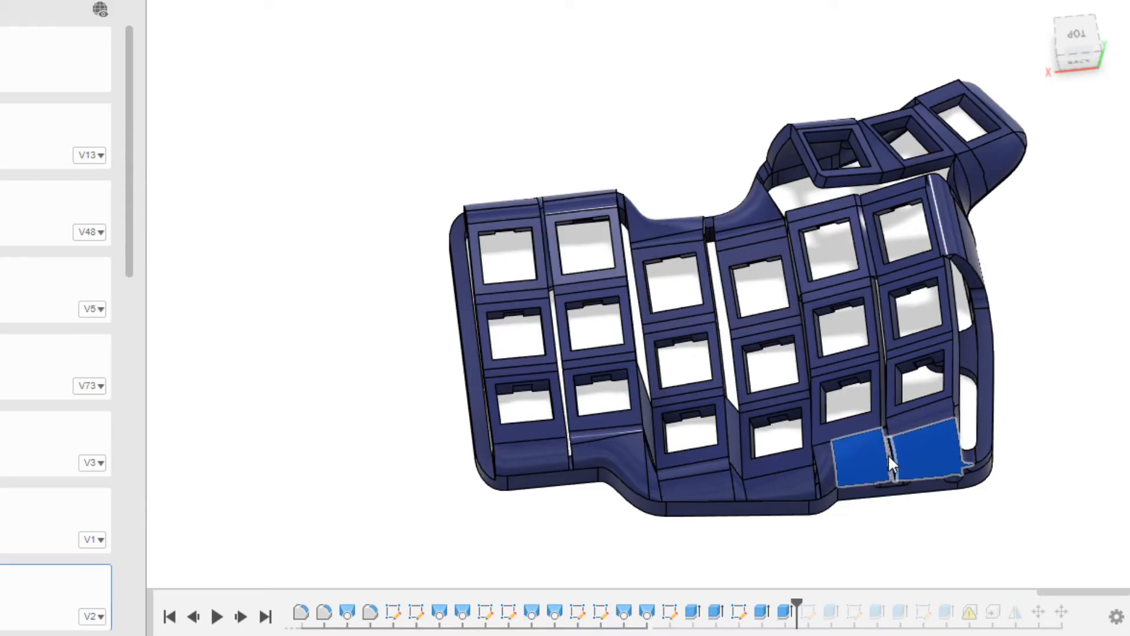
scroll(724, 500, "up", 3)
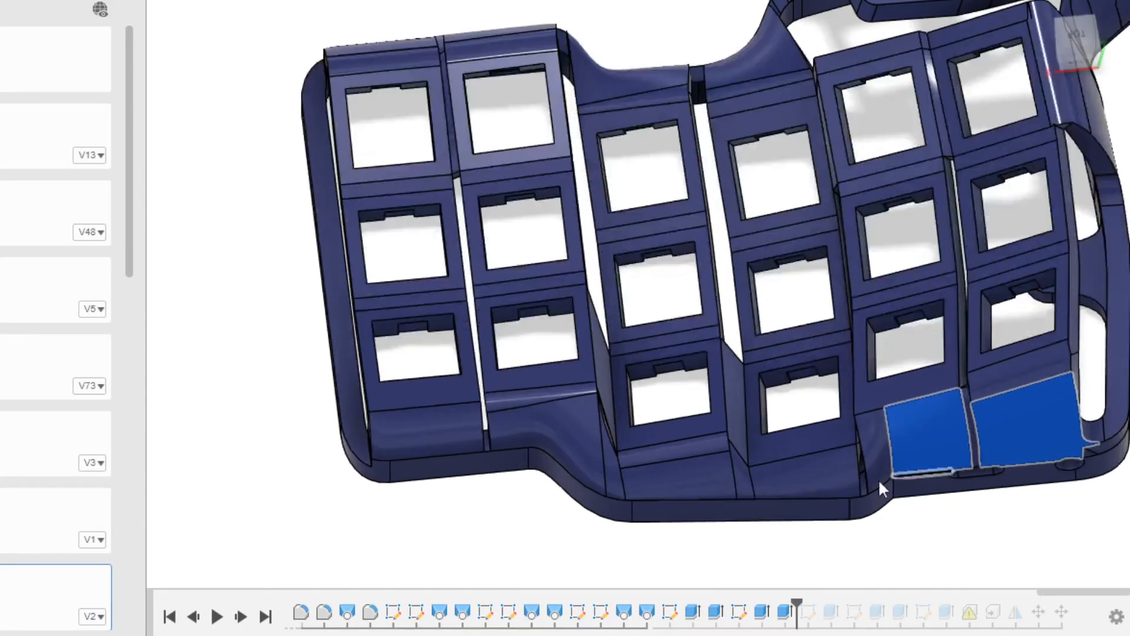
left_click(794, 481)
left_click(690, 484)
left_click(571, 435)
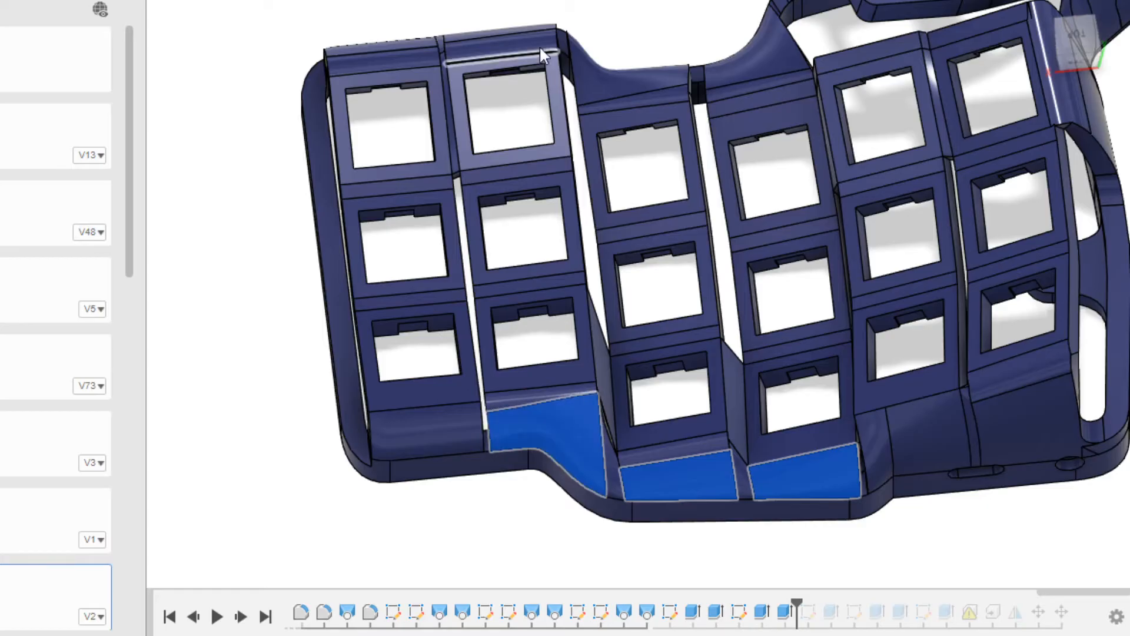
left_click(506, 58)
left_click(410, 57, "shift")
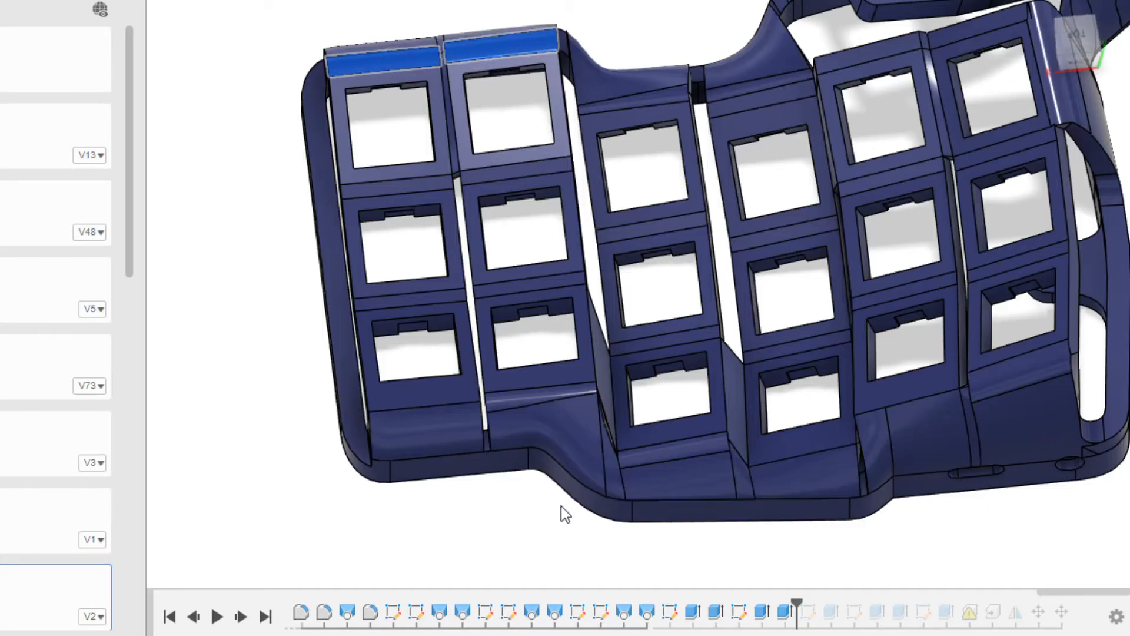
middle_click_drag(471, 502, 582, 500)
scroll(616, 447, "down", 3)
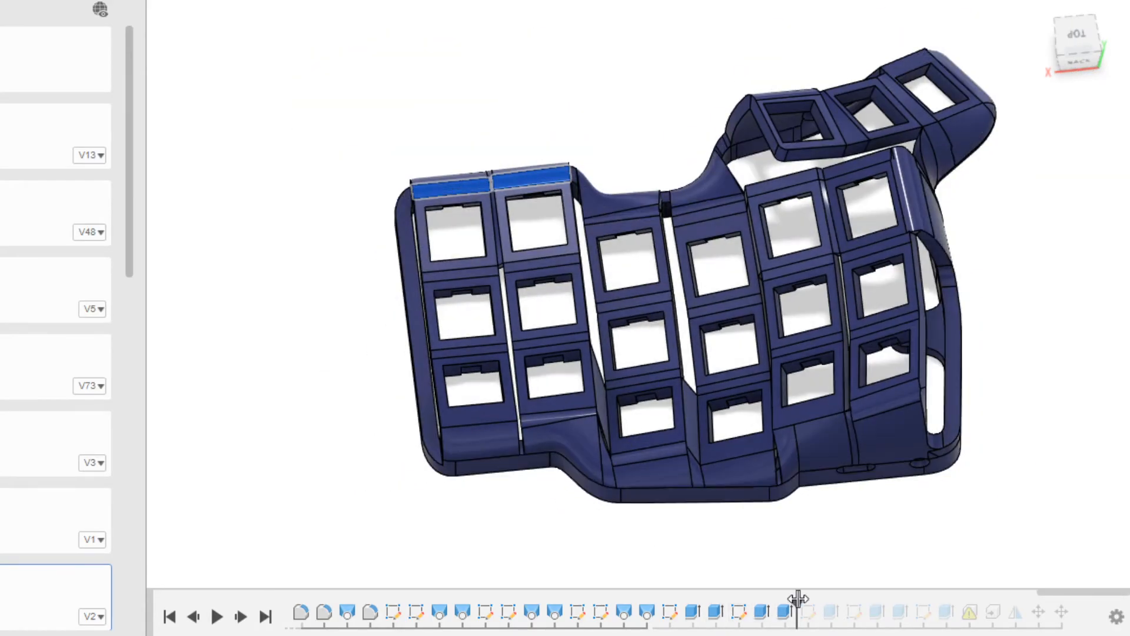
left_click(778, 529)
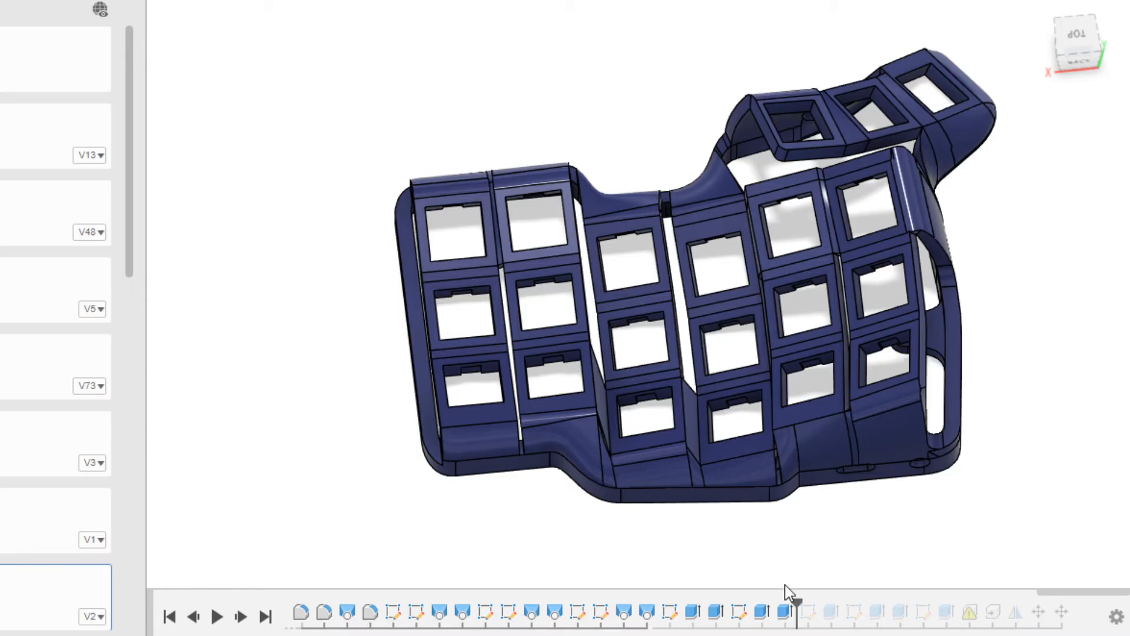
- Roll the history back to before the screw mount's sketch and extrusions, and inspect the recess inside the wall with the port openings
middle_click_drag(840, 535, 759, 500, "shift")
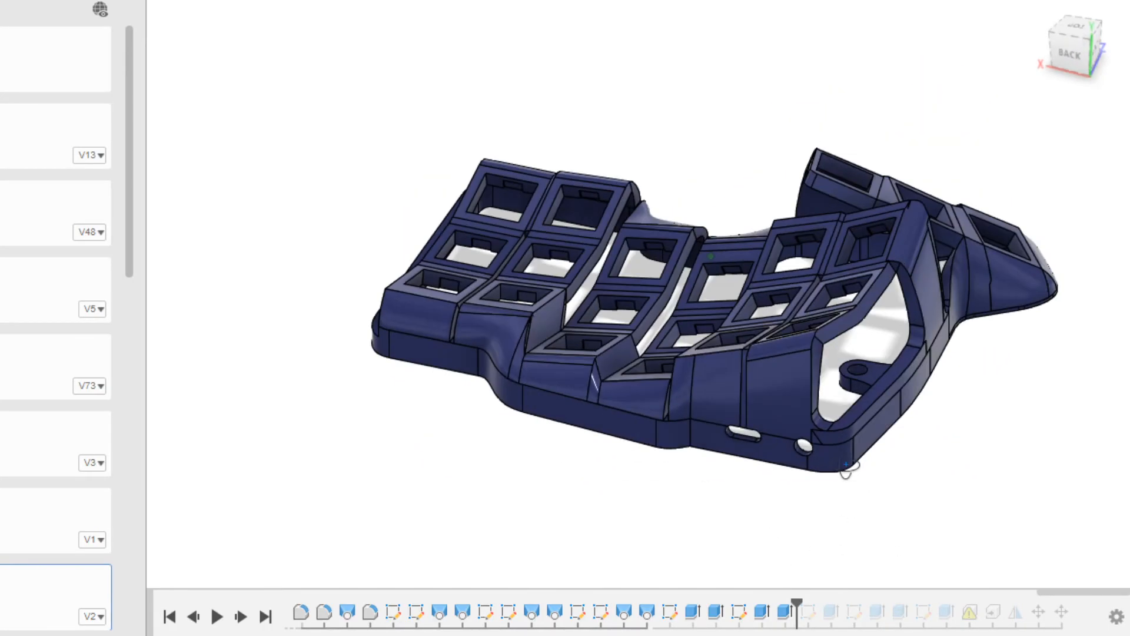
mouse_move(762, 610)
left_mouse_down()
mouse_move(633, 614)
mouse_move(671, 599)
mouse_move(728, 602)
left_mouse_up()
scroll(752, 489, "up", 4)
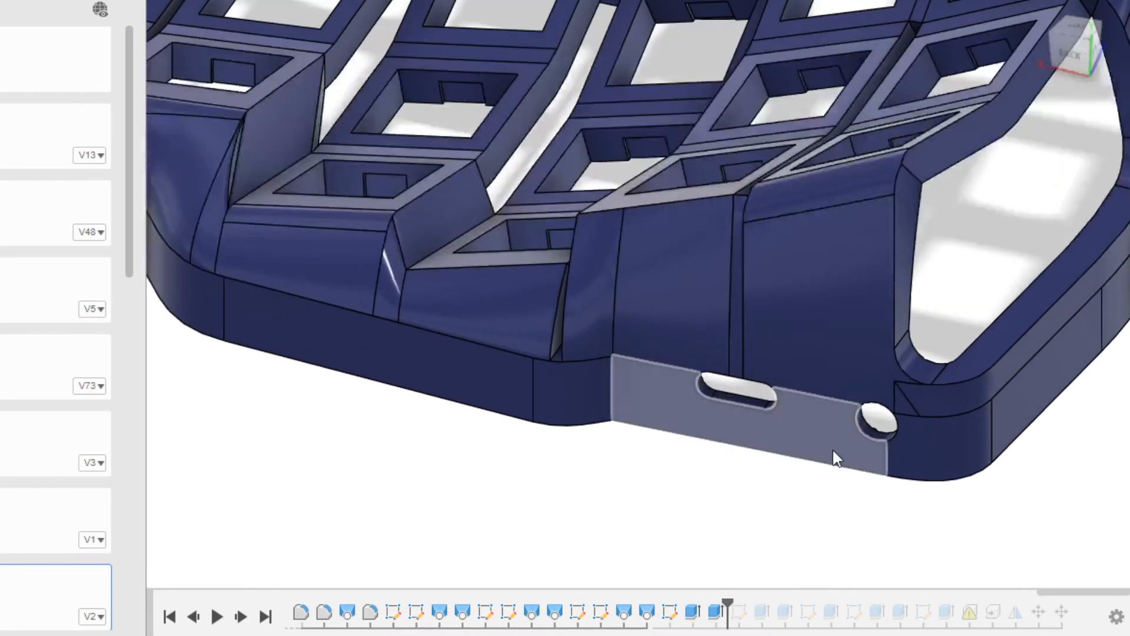
middle_click_drag(965, 494, 833, 495)
scroll(893, 450, "up", 1)
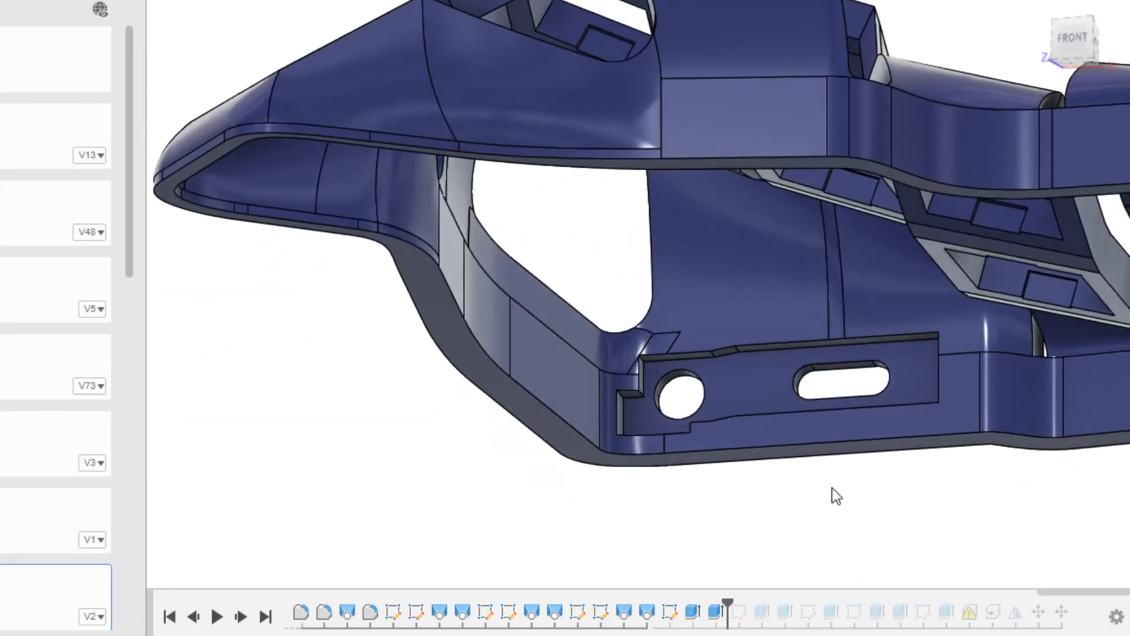
scroll(835, 494, "up", 2)
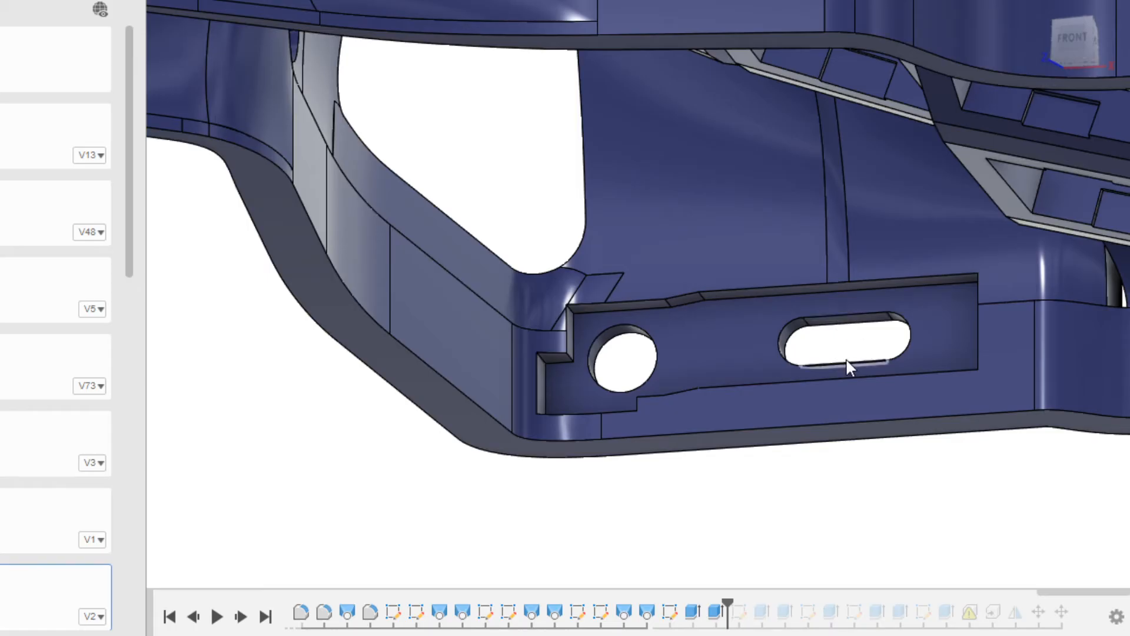
- Select the round hole's edge, the slot's edges and the recessed face inside the wall to examine the port cutouts
left_click(658, 336)
left_click(625, 348)
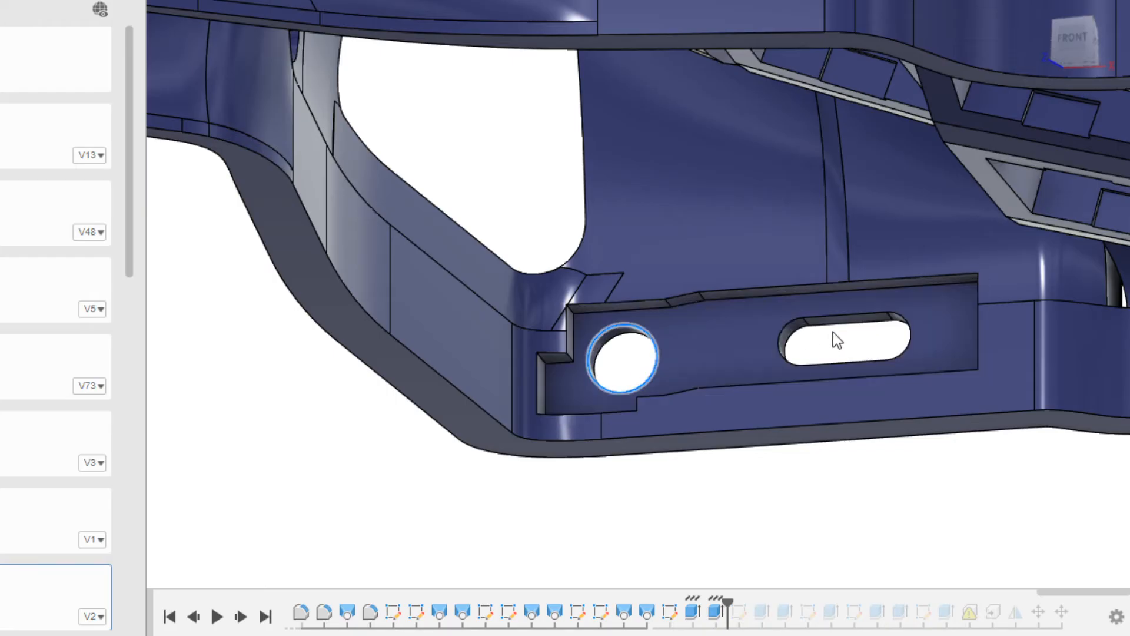
left_click(857, 318)
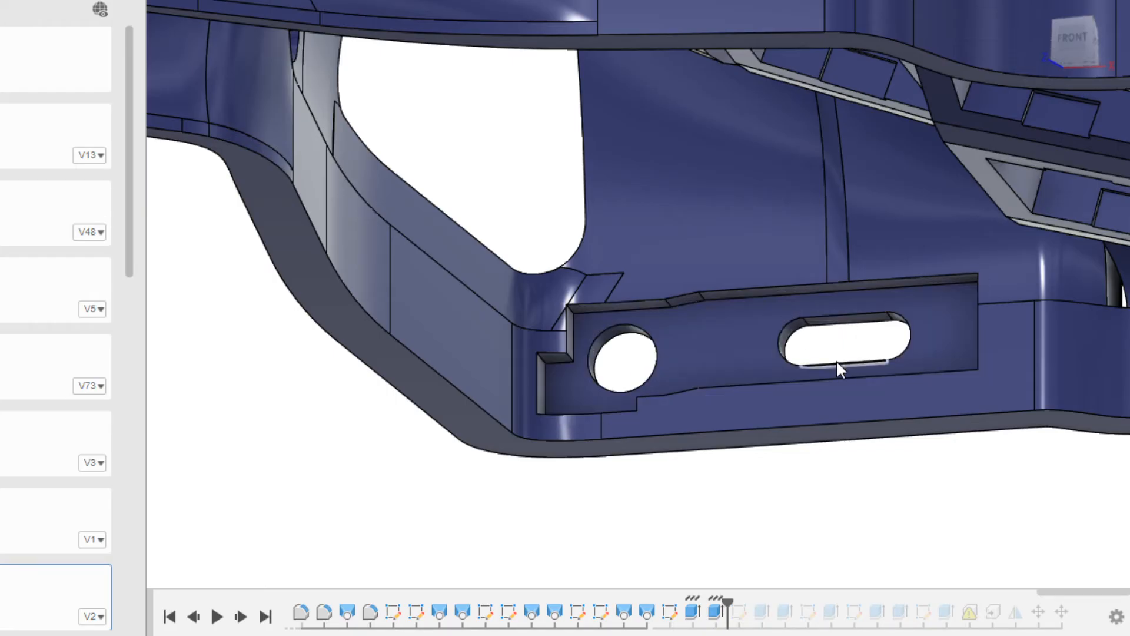
left_click(836, 360)
left_click(863, 515)
left_click(731, 358)
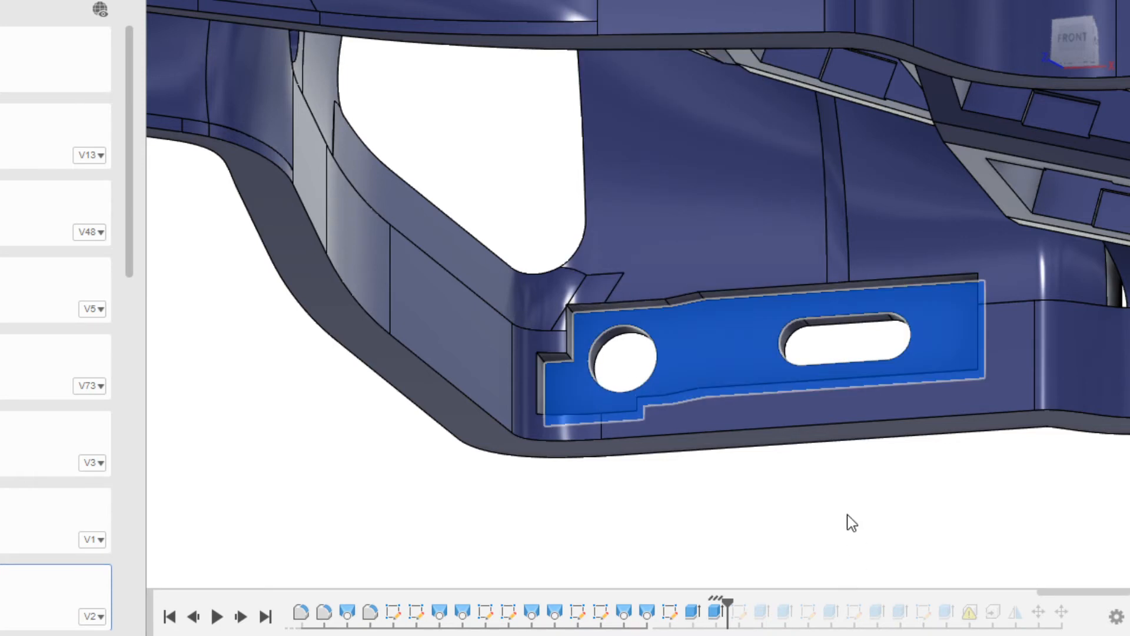
- Select the outer wall face around the port openings, clear the selection, and inspect the slot and round hole from outside
middle_click_drag(661, 444, 578, 422, "shift")
left_click(530, 436)
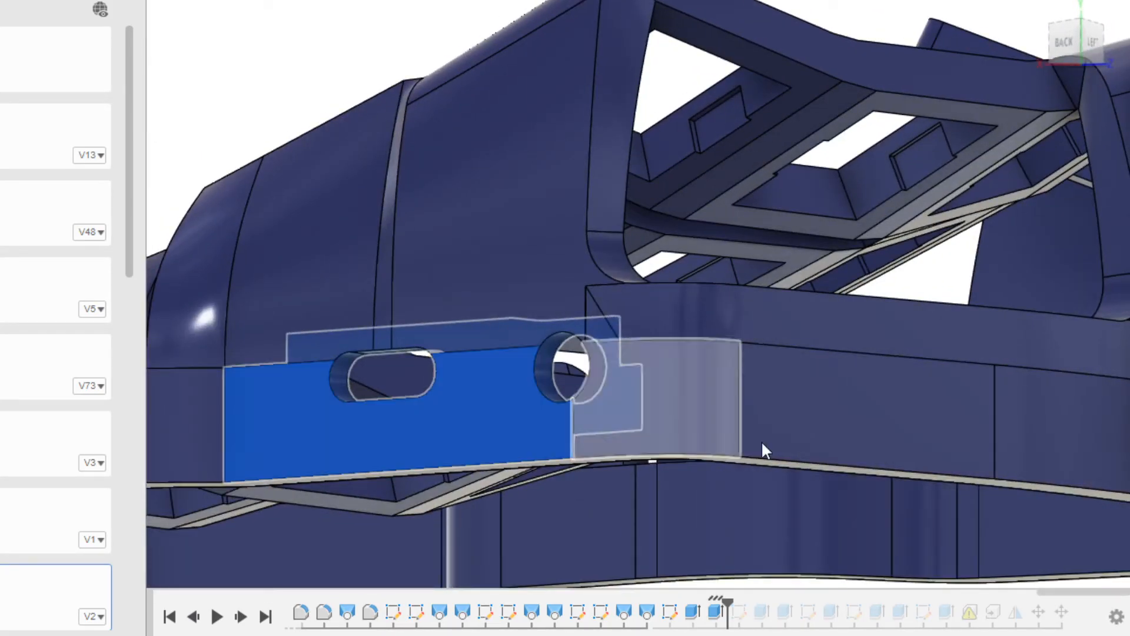
middle_click_drag(763, 446, 889, 542, "shift")
left_click(889, 543)
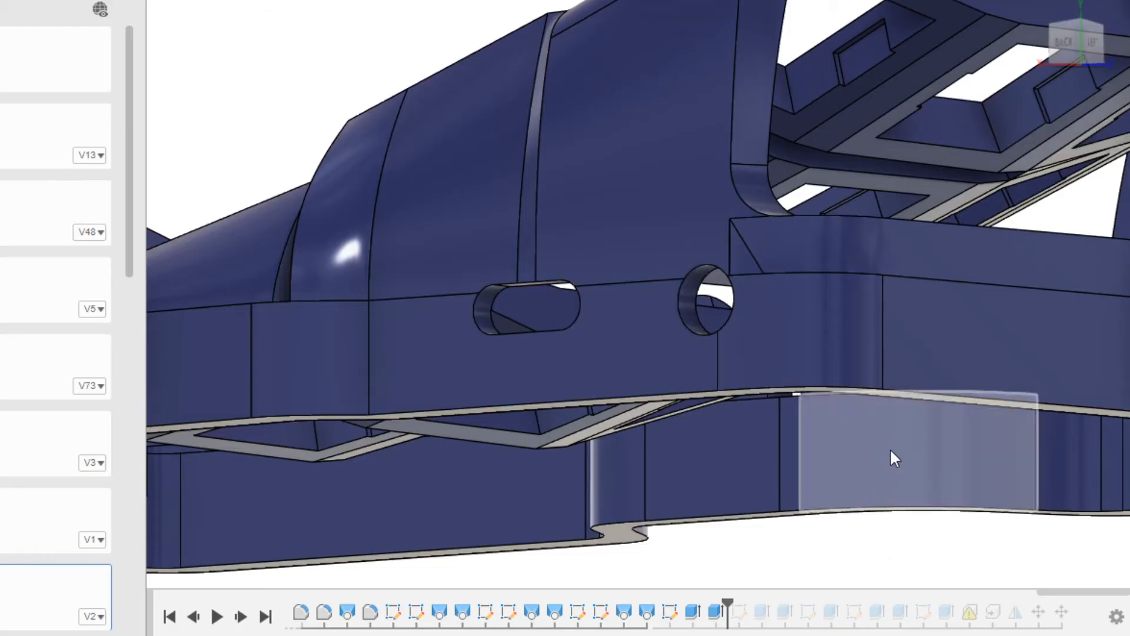
middle_click_drag(704, 393, 656, 411, "shift")
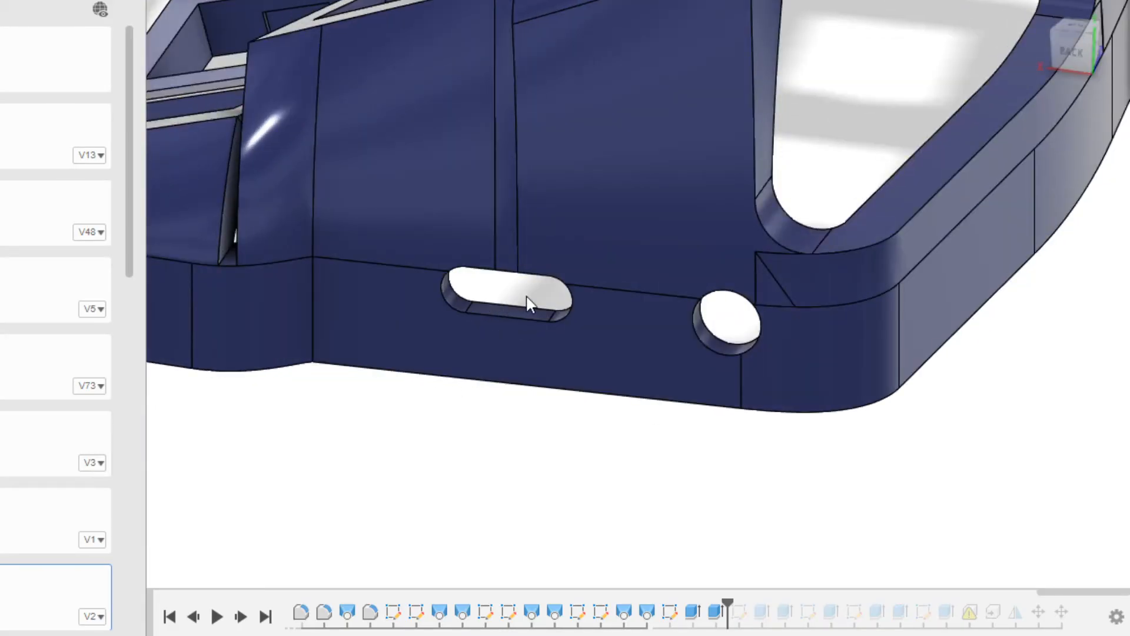
- Inspect the slot and round port openings and the surrounding outer wall of the case from several angles
scroll(518, 321, "up", 2)
middle_click_drag(518, 320, 710, 318)
scroll(710, 321, "up", 3)
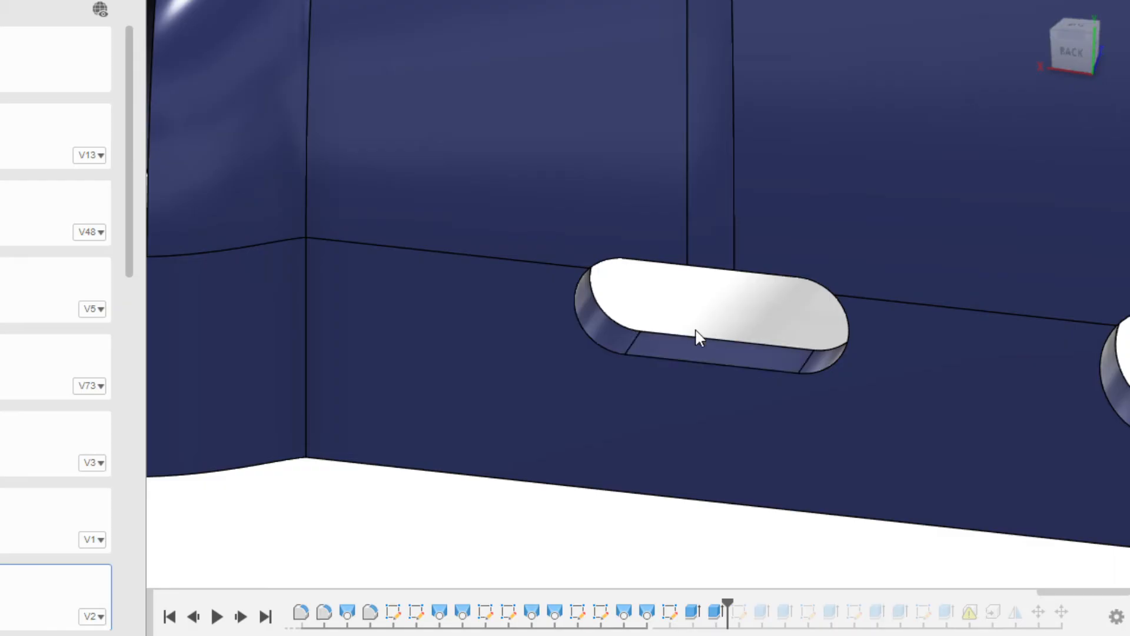
scroll(697, 353, "down", 3)
middle_click_drag(695, 475, 659, 486, "shift")
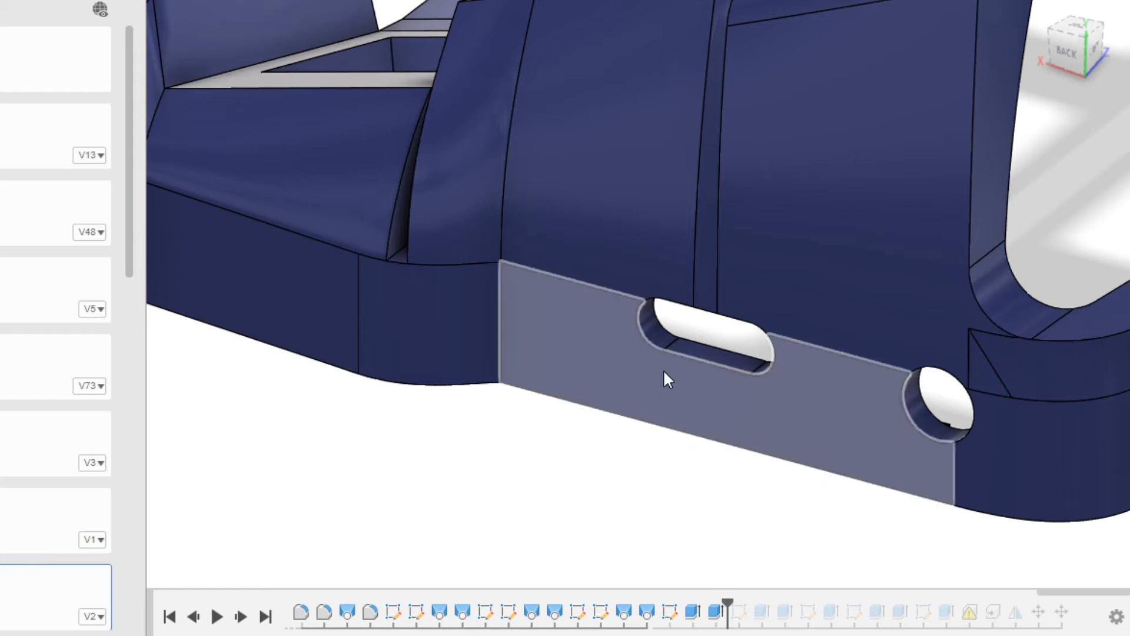
middle_click_drag(676, 399, 635, 411, "shift")
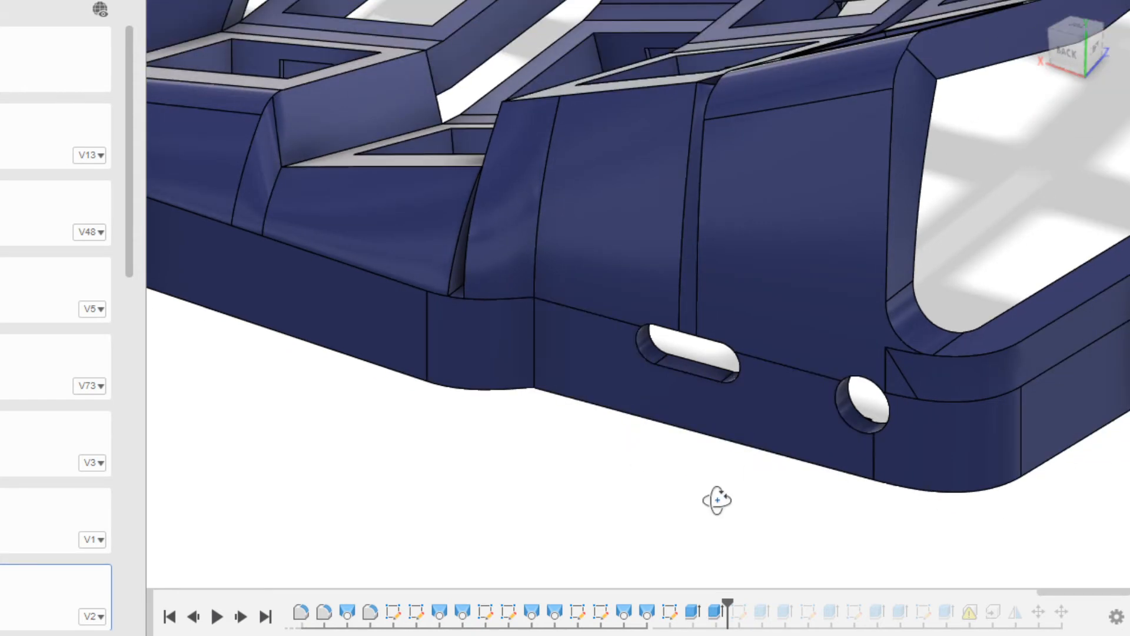
middle_click_drag(717, 500, 725, 513, "shift")
middle_click_drag(856, 354, 877, 412, "shift")
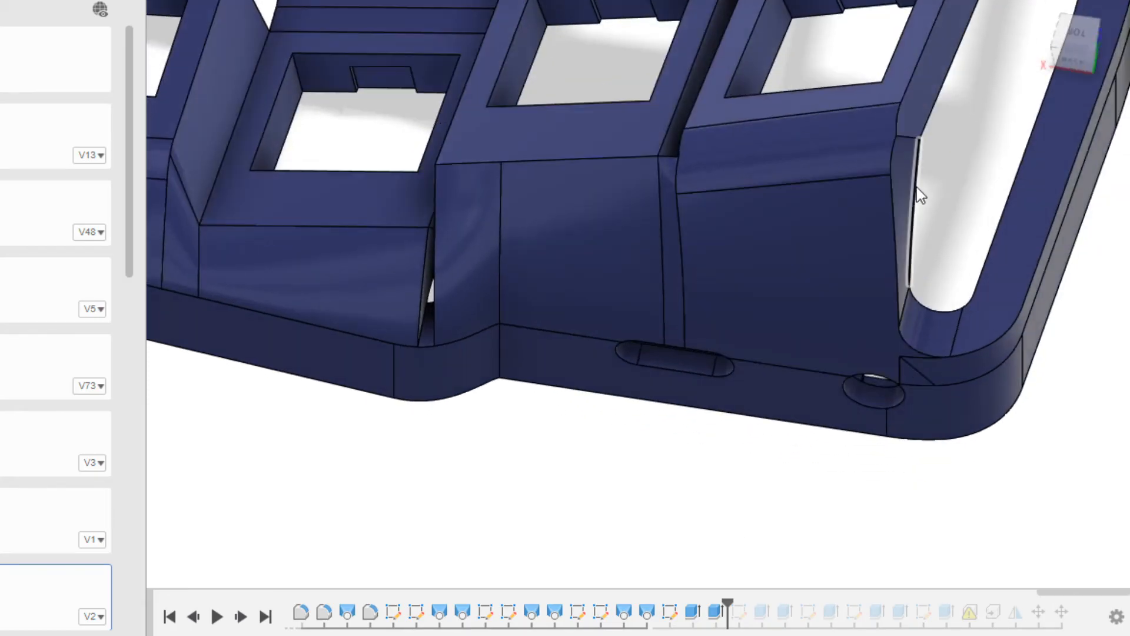
middle_click_drag(920, 196, 966, 313, "shift")
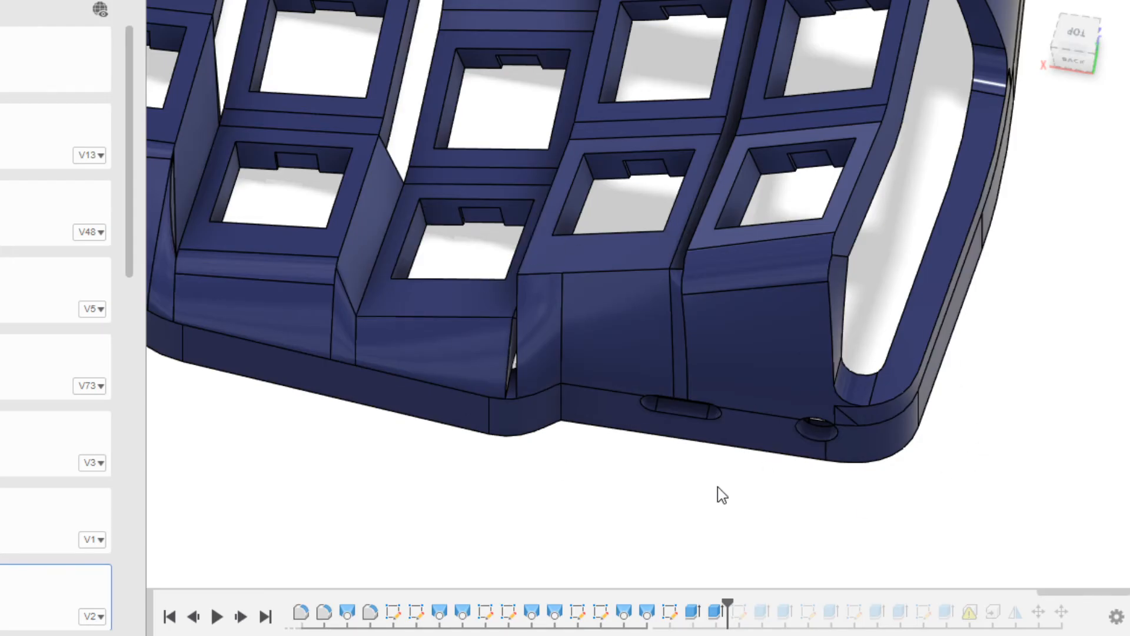
mouse_move(729, 483)
middle_mouse_down("shift")
mouse_move(665, 426)
mouse_move(672, 461)
mouse_move(695, 421)
middle_mouse_up("shift")
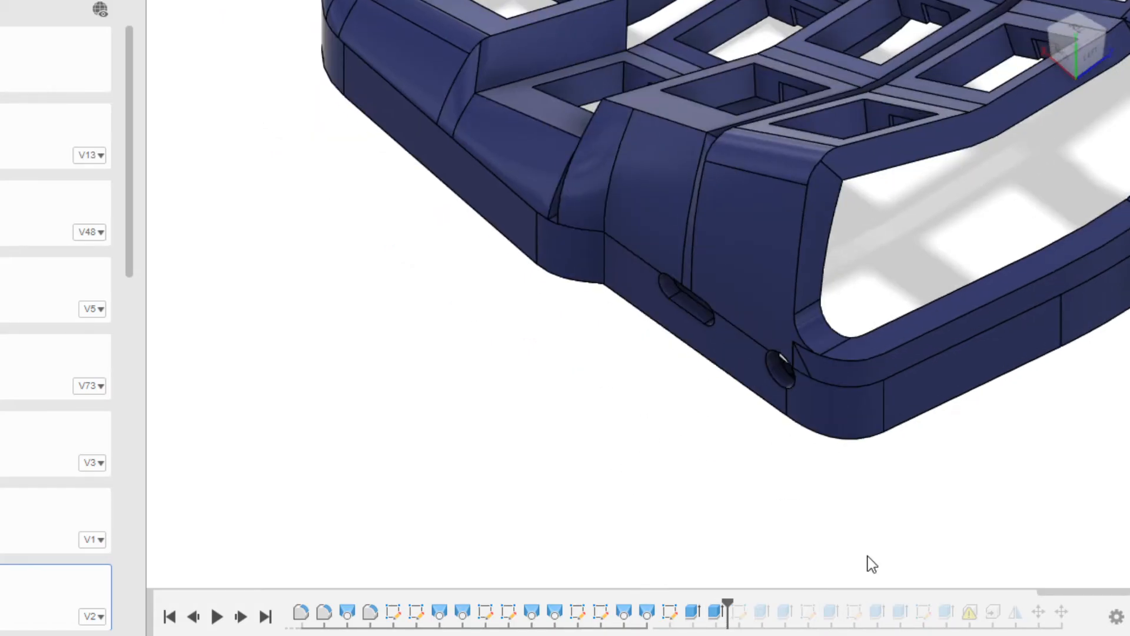
- Roll the history forward past the first screw mount sketch, open that sketch for editing, and hide the data panel
left_click_drag(729, 615, 743, 622)
double_click(740, 613)
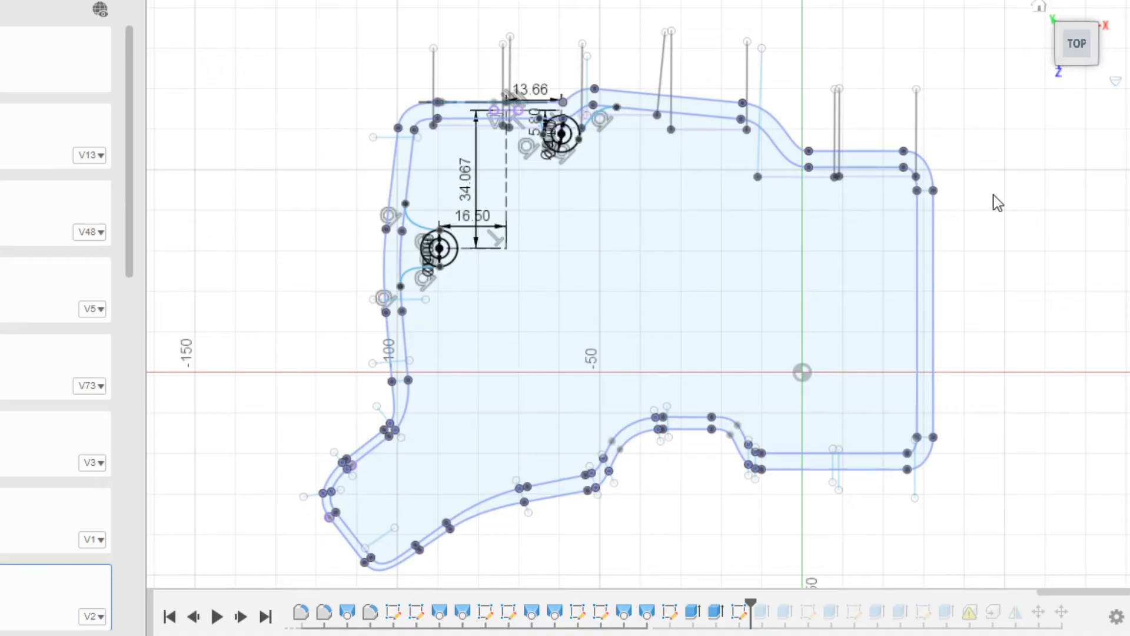
middle_click_drag(786, 329, 796, 304)
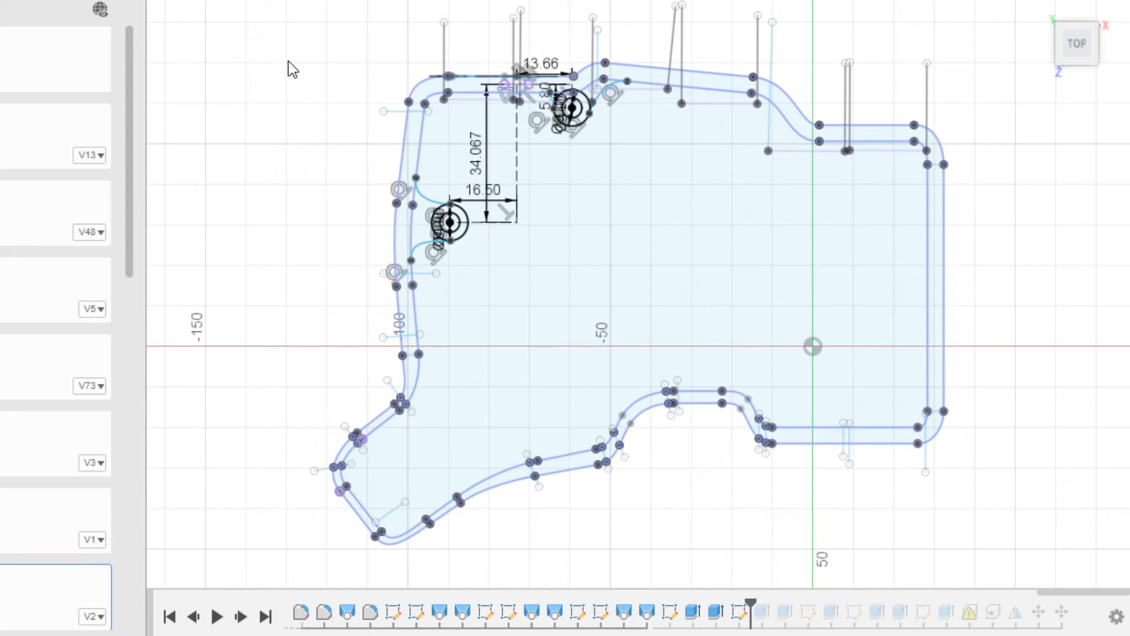
key("ctrl+alt+p")
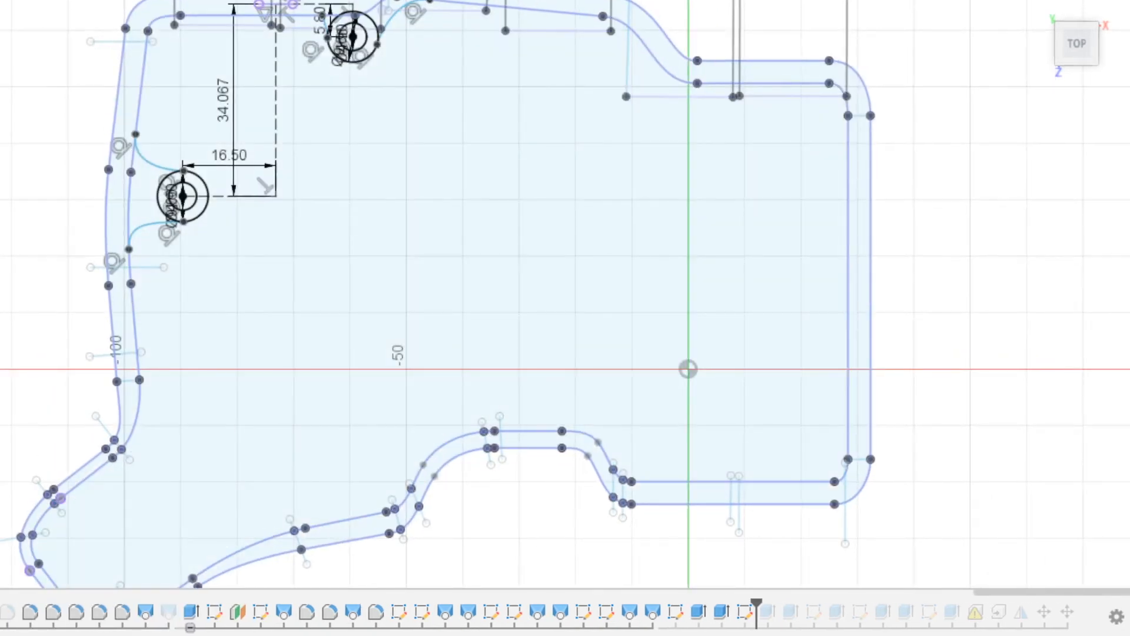
scroll(558, 351, "down", 3)
mouse_move(557, 351)
middle_mouse_down()
mouse_move(613, 331)
mouse_move(706, 333)
middle_mouse_up()
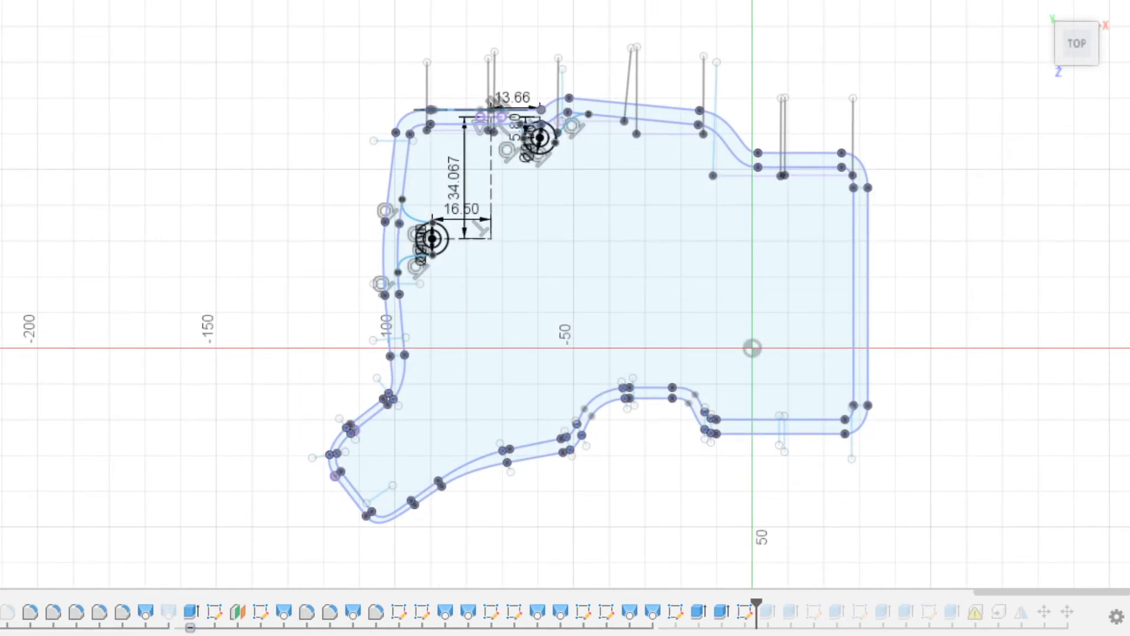
middle_click_drag(647, 356, 512, 336)
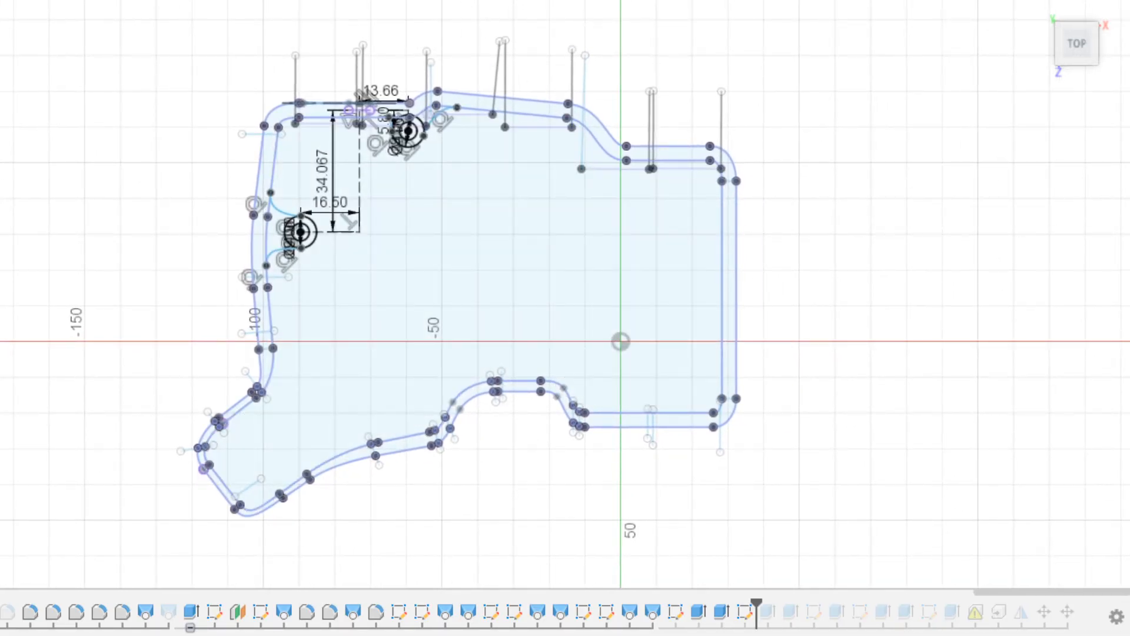
scroll(183, 187, "up", 1)
scroll(179, 180, "up", 2)
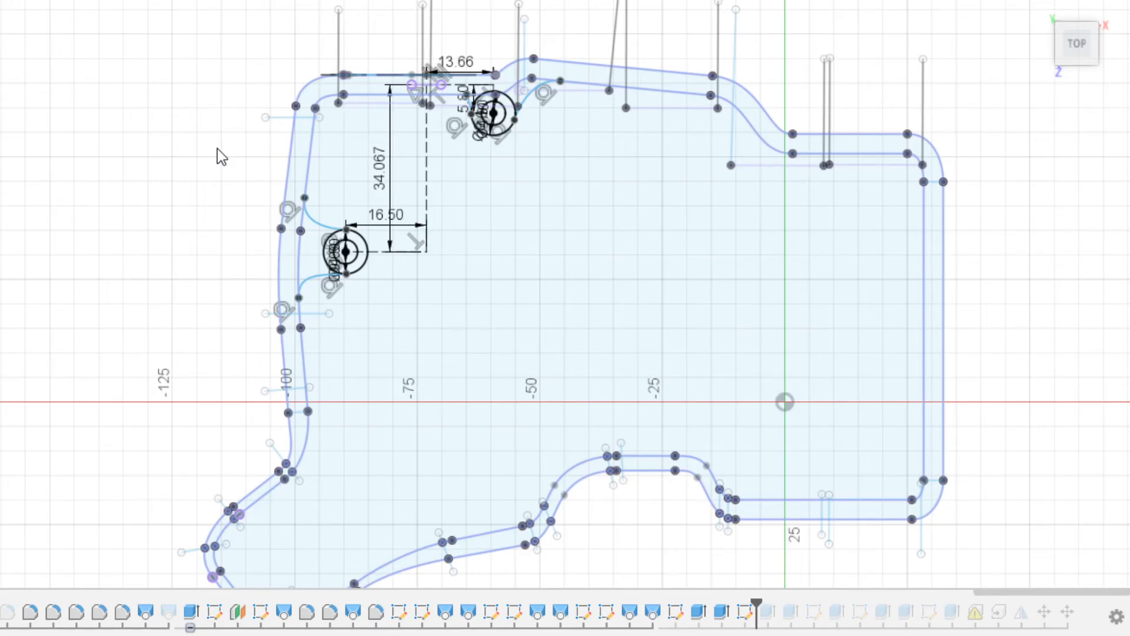
middle_click_drag(287, 55, 283, 59)
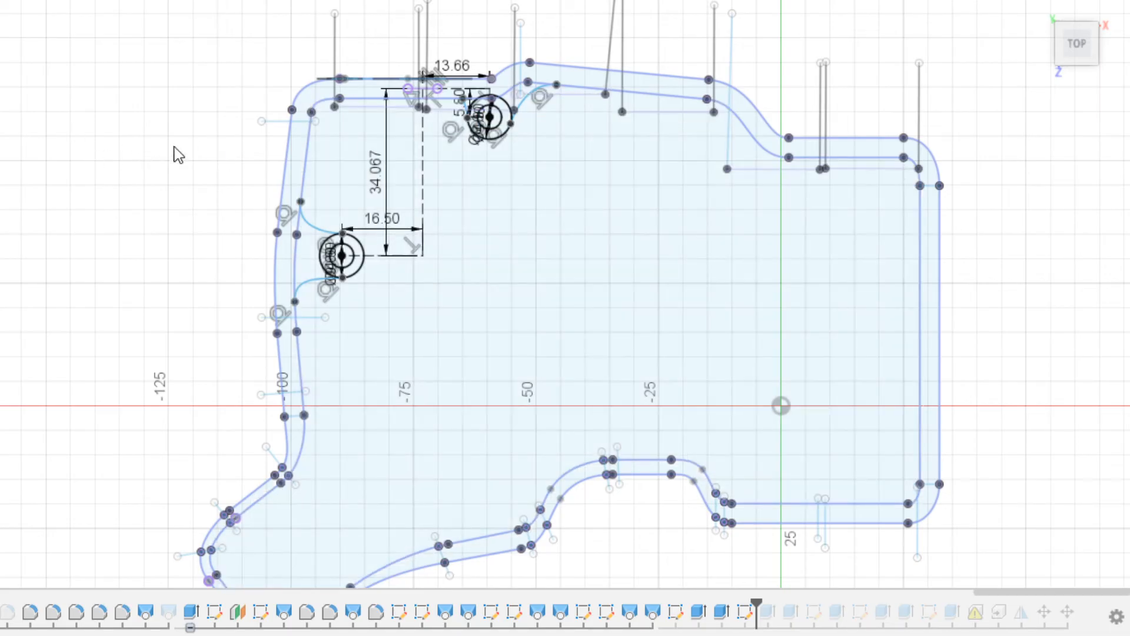
- Examine the two screw mount circles, their dimensions and the tangent curves joining them to the wall, and close the sketch
scroll(195, 147, "up", 3)
middle_click_drag(457, 70, 363, 143)
scroll(337, 157, "up", 1)
middle_click_drag(190, 154, 121, 140)
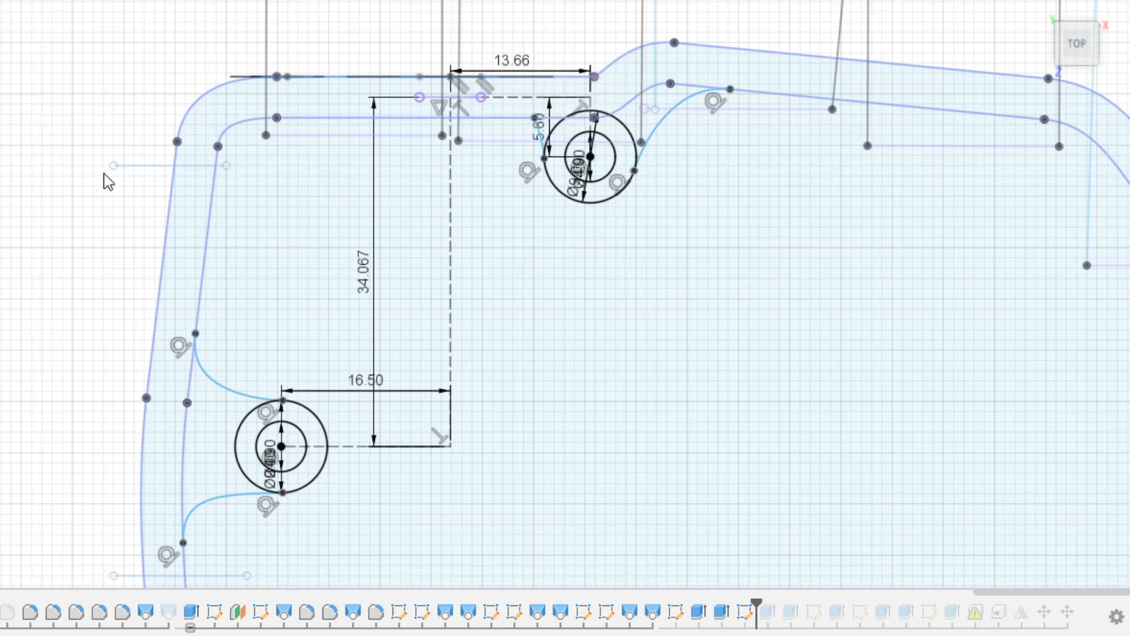
mouse_move(68, 277)
middle_mouse_down()
mouse_move(57, 248)
mouse_move(82, 288)
middle_mouse_up()
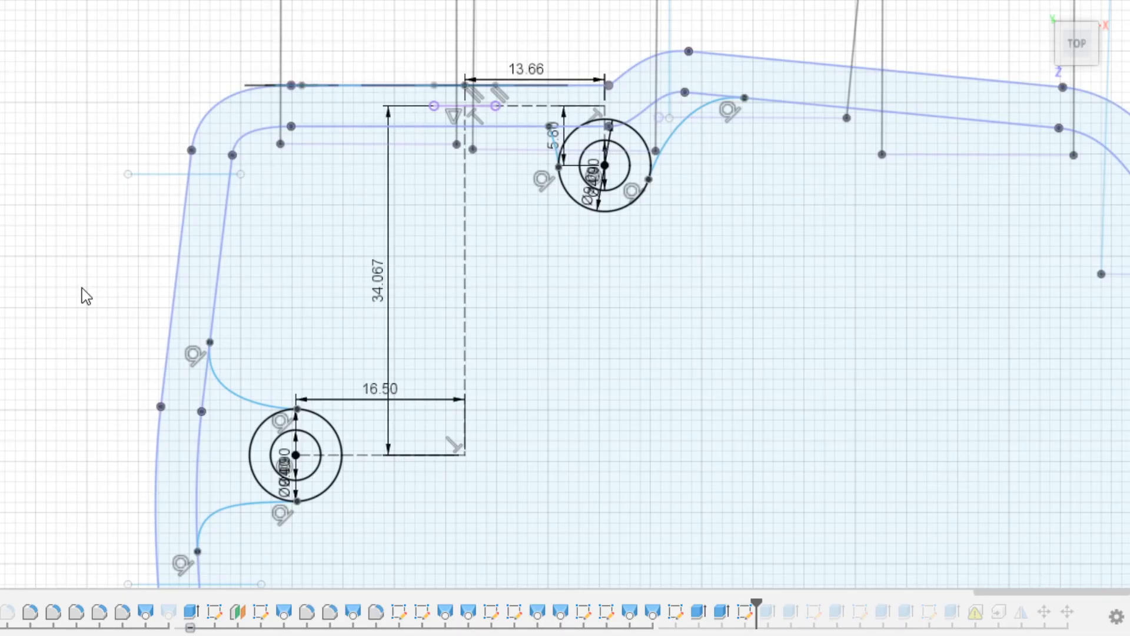
scroll(82, 288, "down", 3)
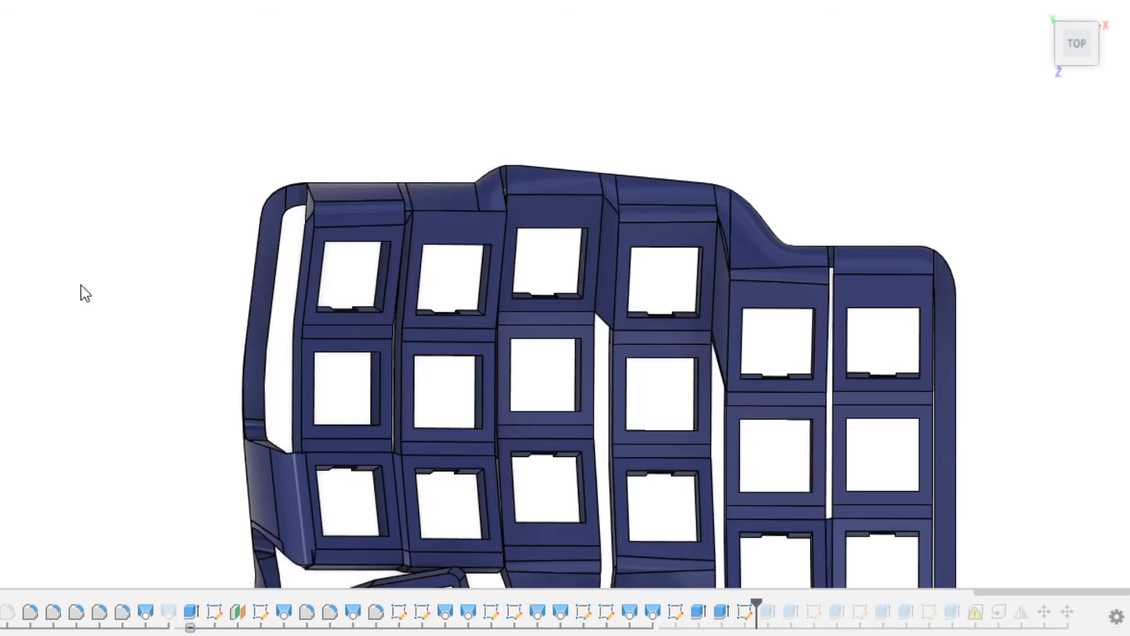
- Roll the history forward past the two screw mount extrusions and the following sketch, and inspect both mounts from the underside
middle_click_drag(761, 385, 685, 263)
scroll(726, 393, "down", 2)
left_click_drag(752, 601, 825, 601)
middle_click_drag(799, 414, 812, 345)
middle_click_drag(616, 401, 374, 45, "shift")
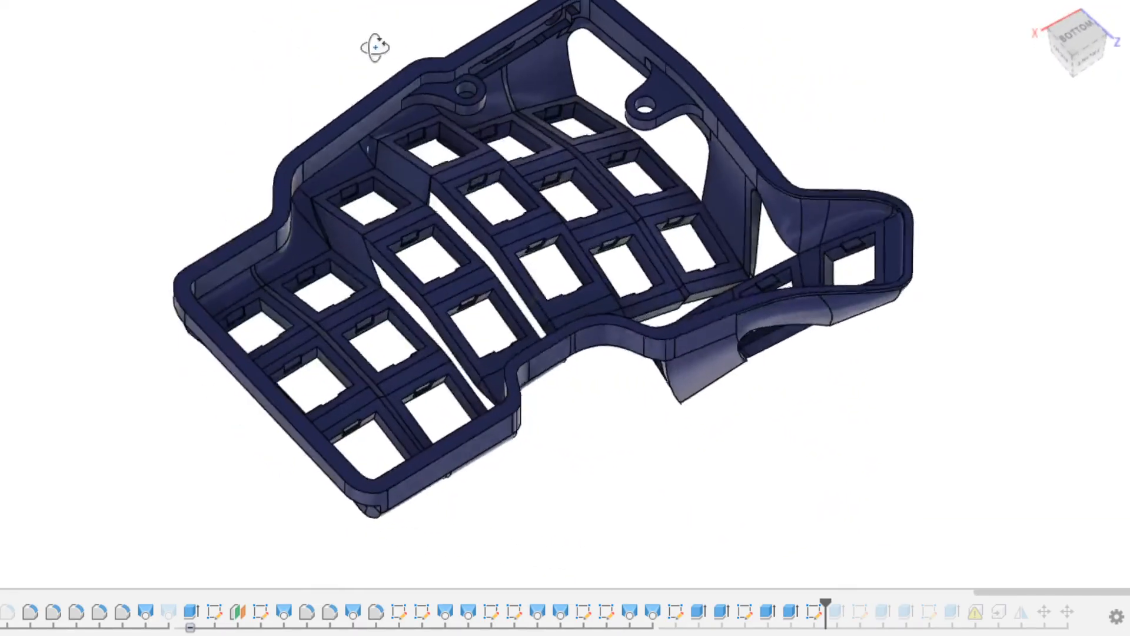
scroll(379, 131, "up", 5)
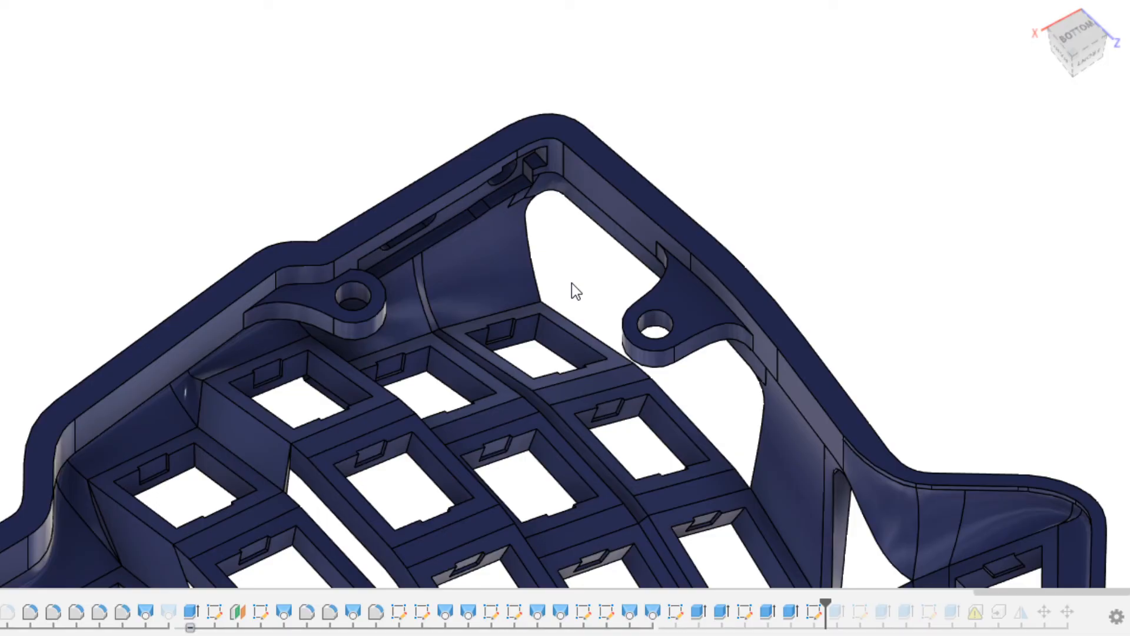
- Select the hole edge of the screw mount beside the side opening to examine the mount
left_click(672, 331)
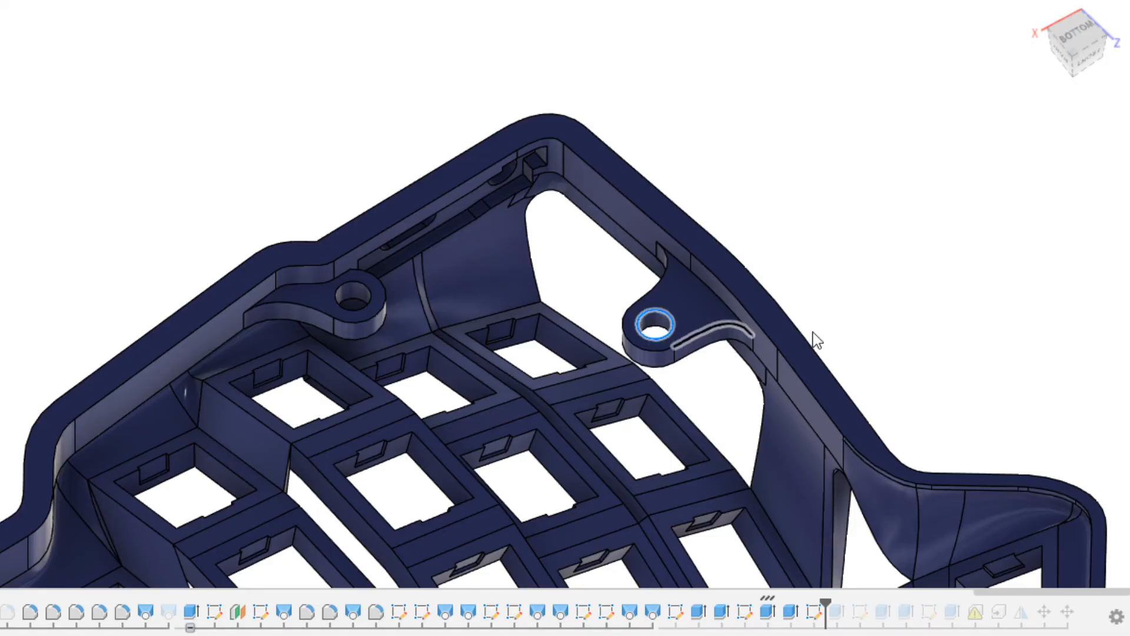
middle_click_drag(925, 265, 899, 413)
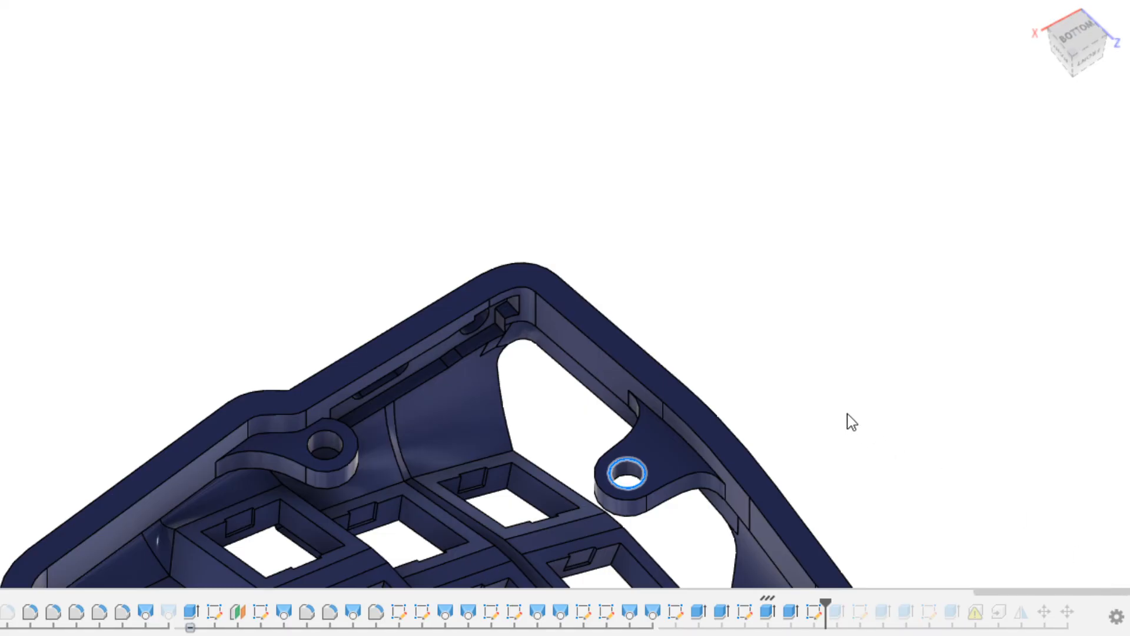
middle_click_drag(852, 422, 853, 301)
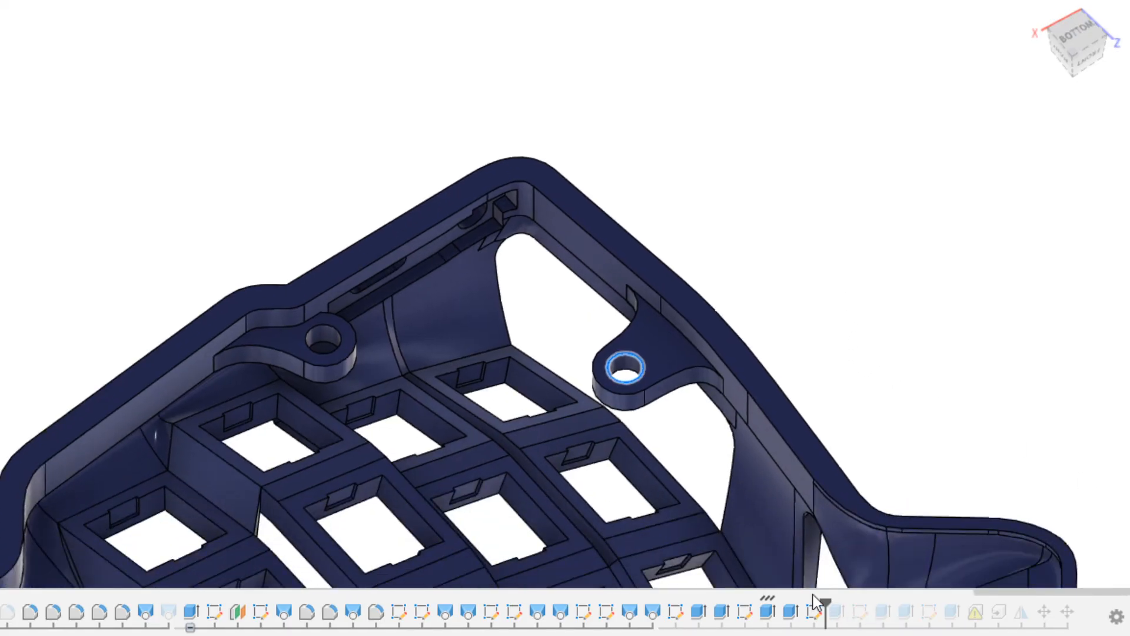
- Roll the history forward past the next extrusion and inspect the additional screw mounts around the case rim
left_click_drag(827, 605, 848, 605)
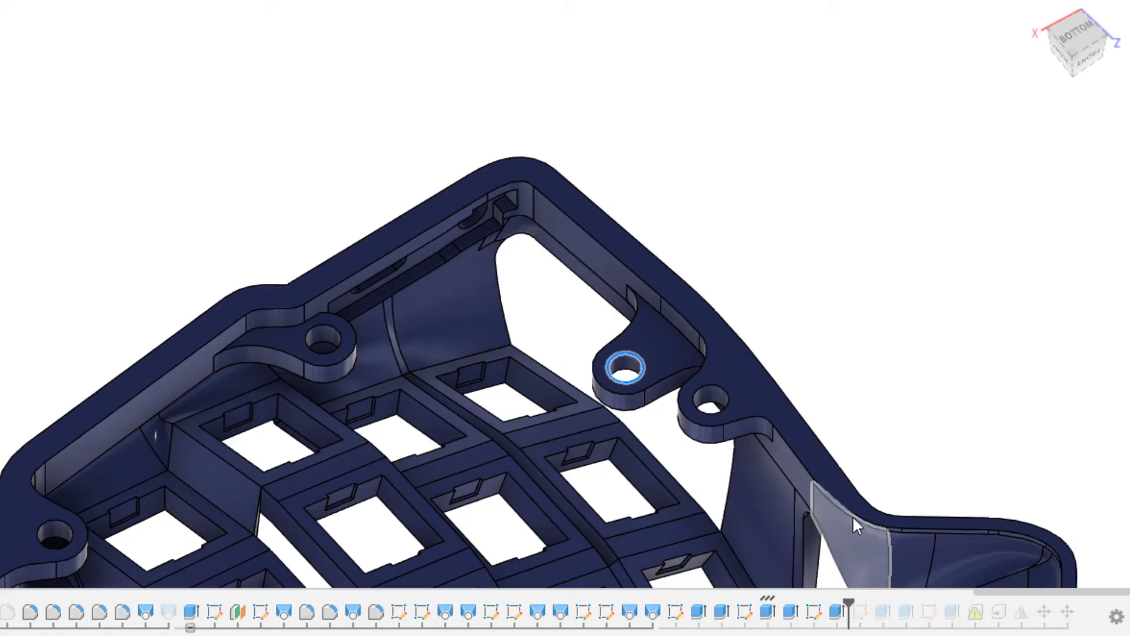
middle_click_drag(882, 392, 892, 242)
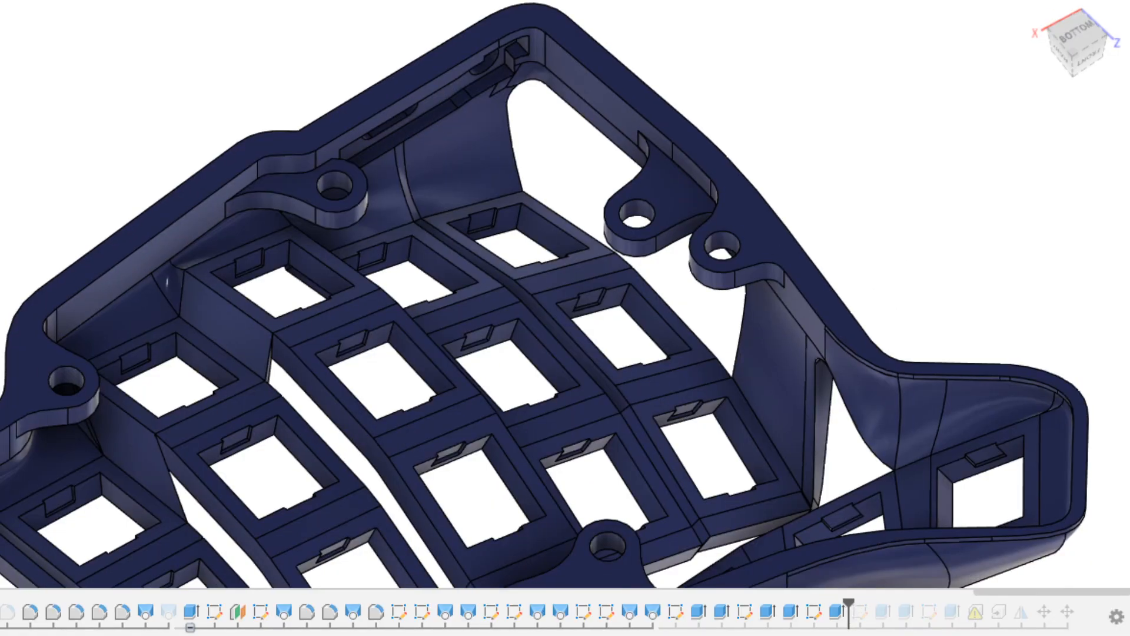
middle_click_drag(529, 399, 624, 309)
scroll(624, 308, "down", 3)
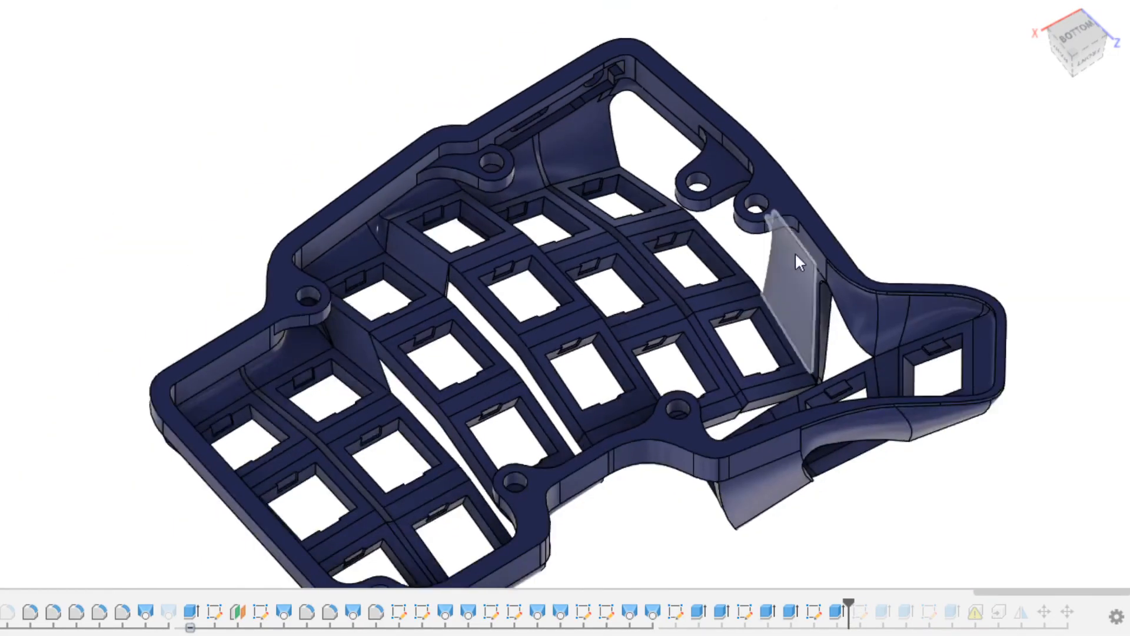
- View the case from directly below, and select the hole edges of the corner screw mount and its neighbour
left_click(1068, 27)
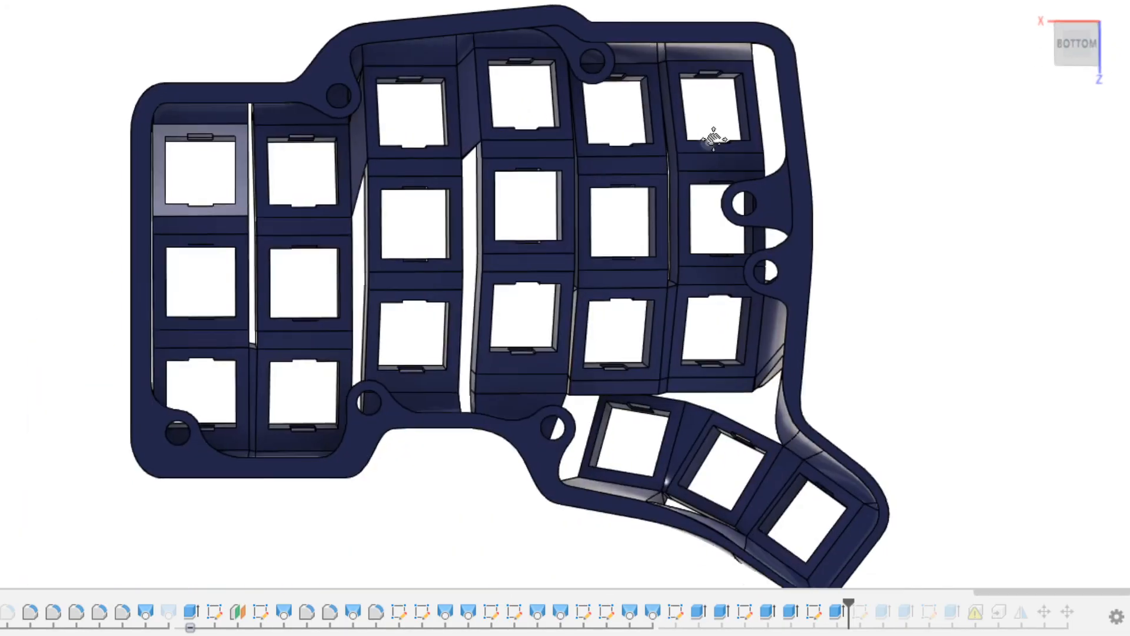
scroll(248, 567, "up", 4)
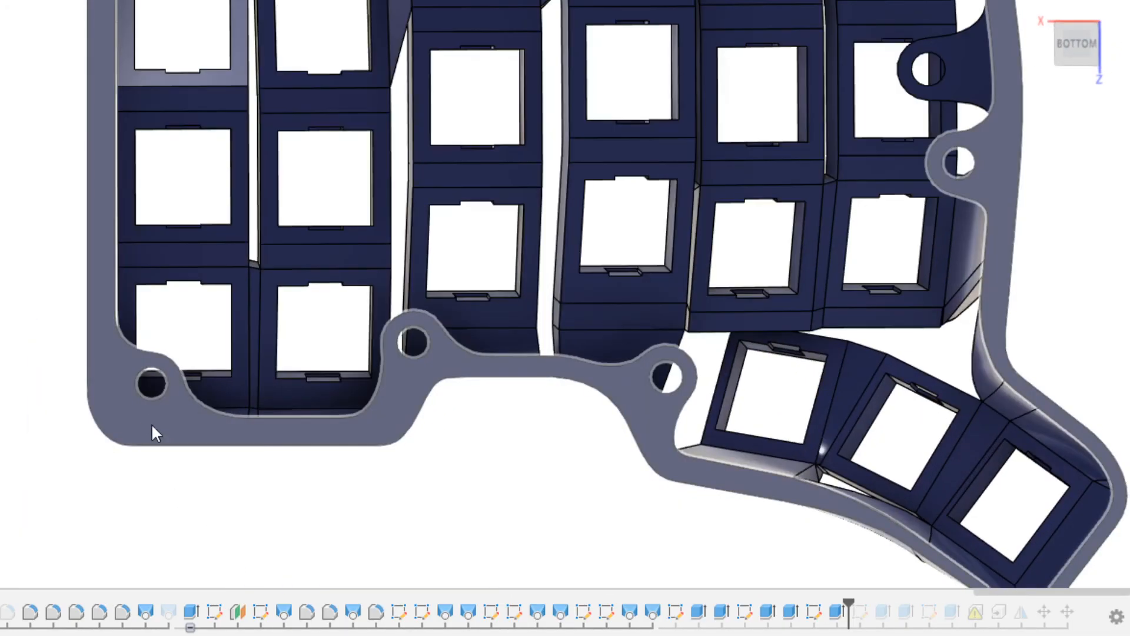
left_click(150, 398)
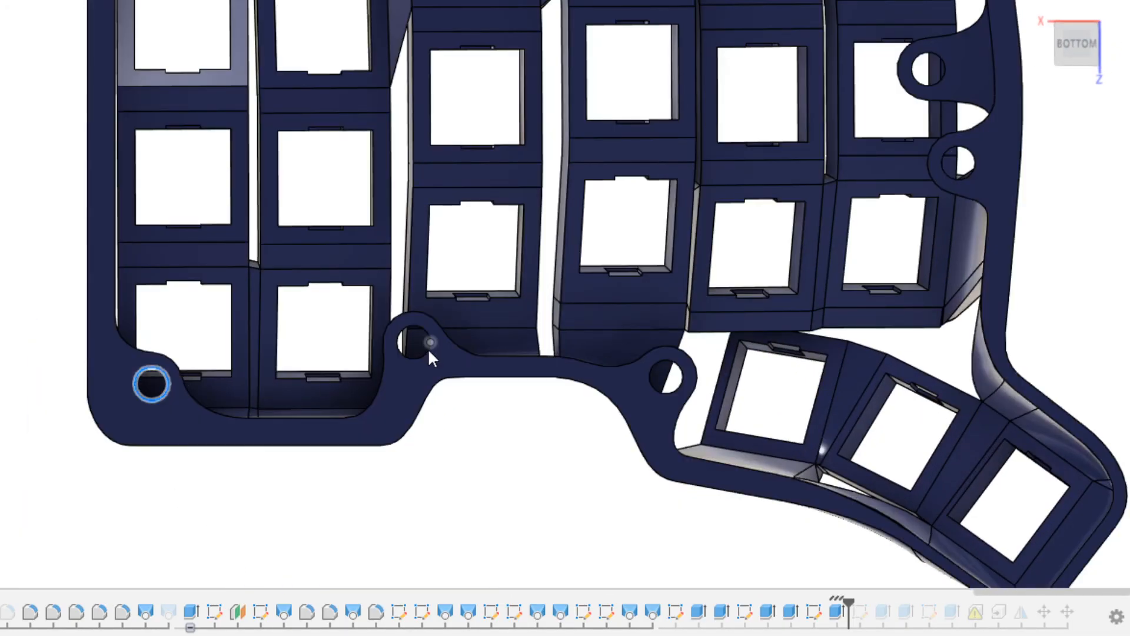
key("Escape")
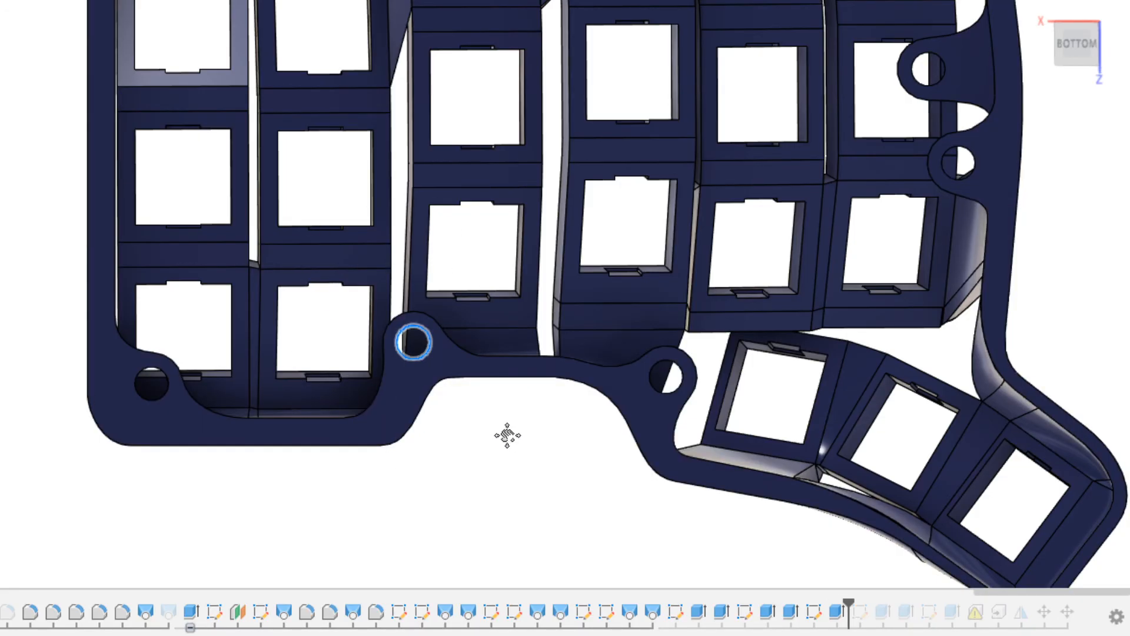
- Inspect the remaining screw mounts along the rim and the whole underside of the case from tilted views
middle_click_drag(507, 435, 528, 524)
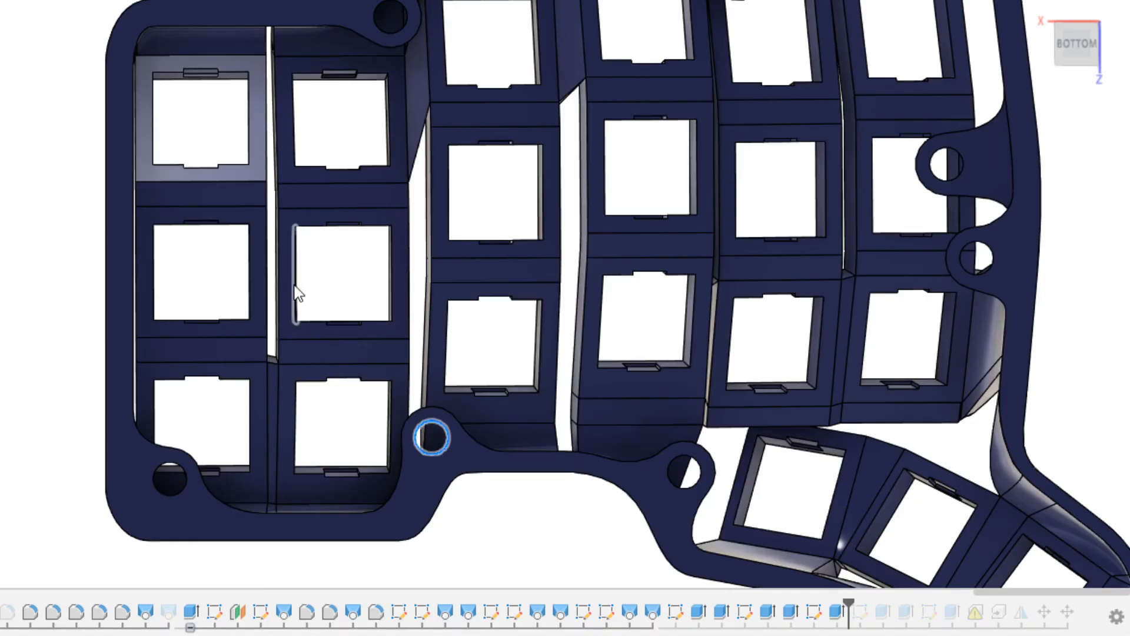
middle_click_drag(298, 292, 530, 396)
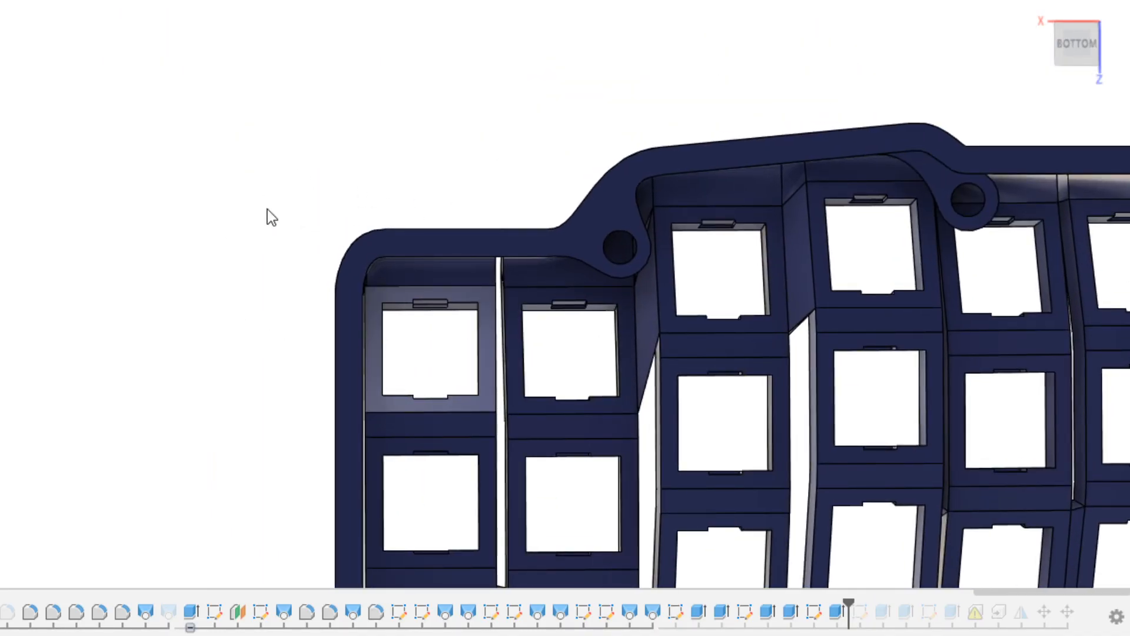
middle_click_drag(206, 324, 194, 283)
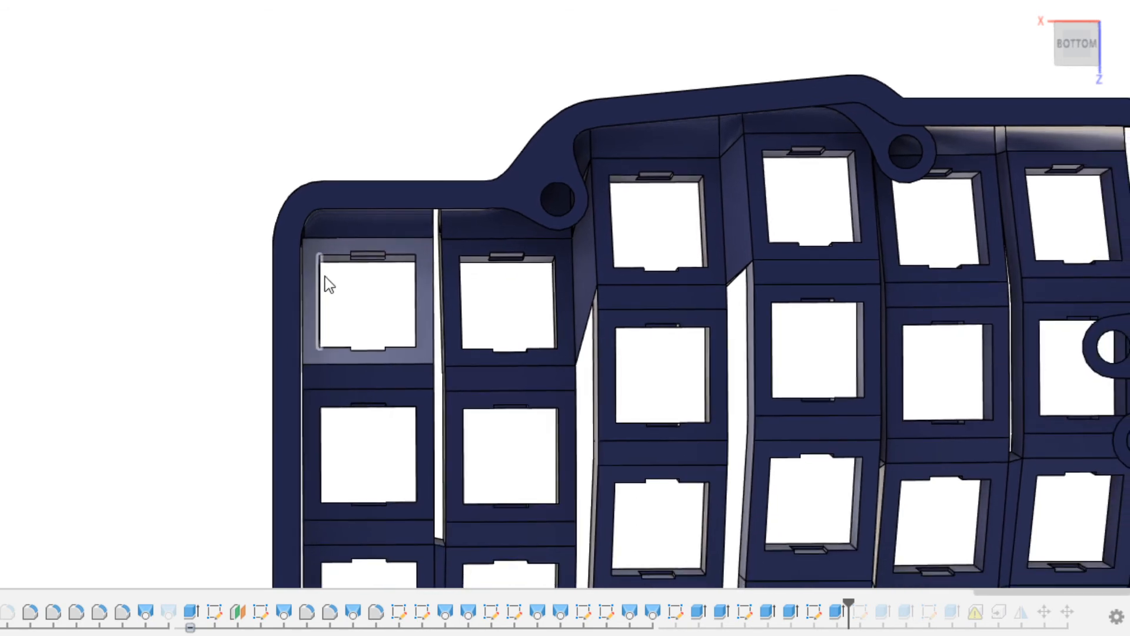
middle_click_drag(356, 301, 373, 304, "shift")
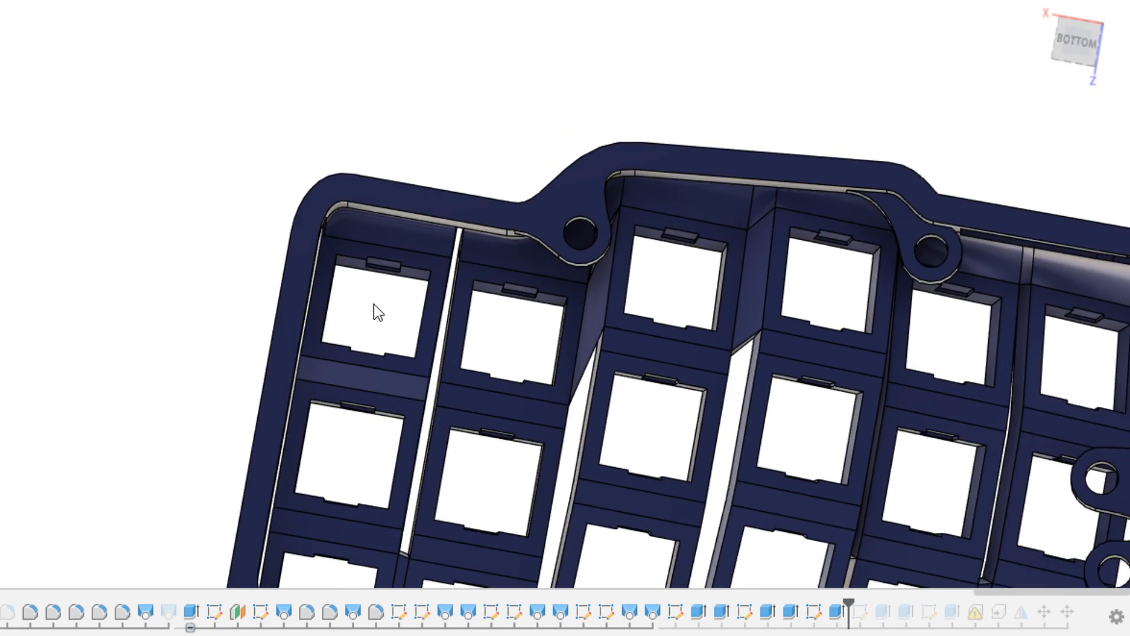
scroll(489, 259, "down", 4)
middle_click_drag(838, 349, 859, 289)
middle_click_drag(898, 297, 941, 293, "shift")
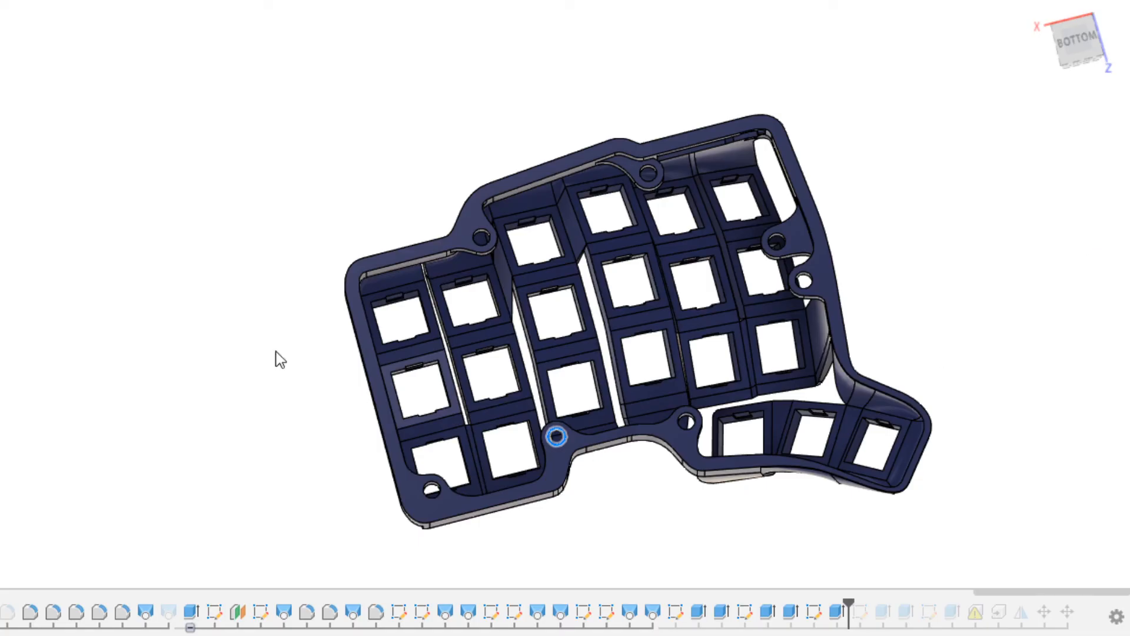
middle_click_drag(230, 294, 234, 273, "shift")
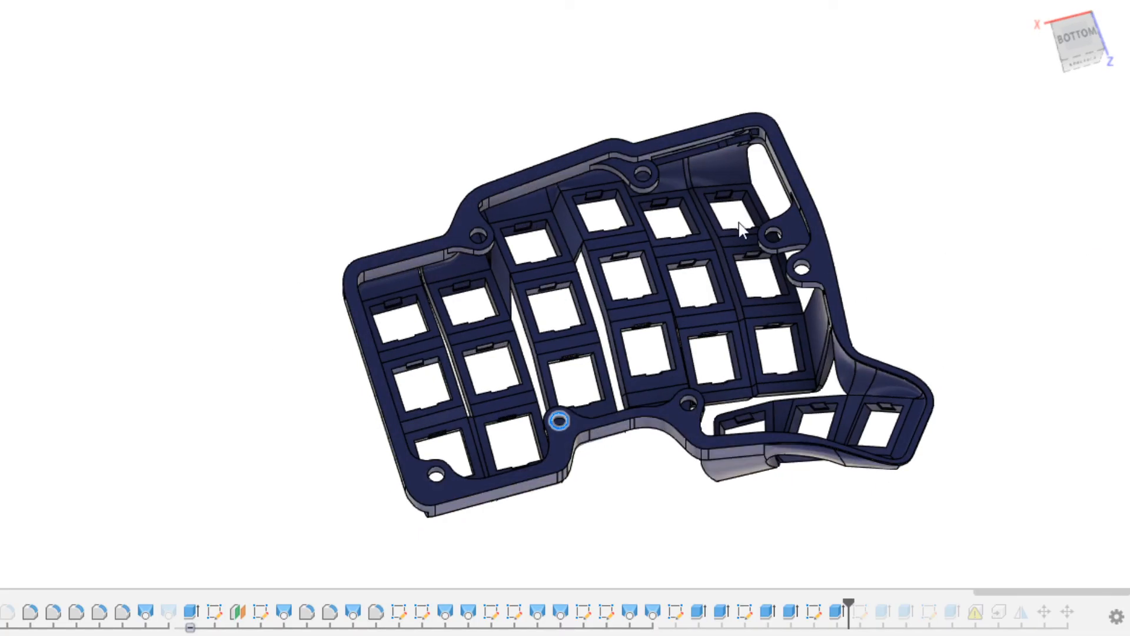
middle_click_drag(818, 308, 781, 295)
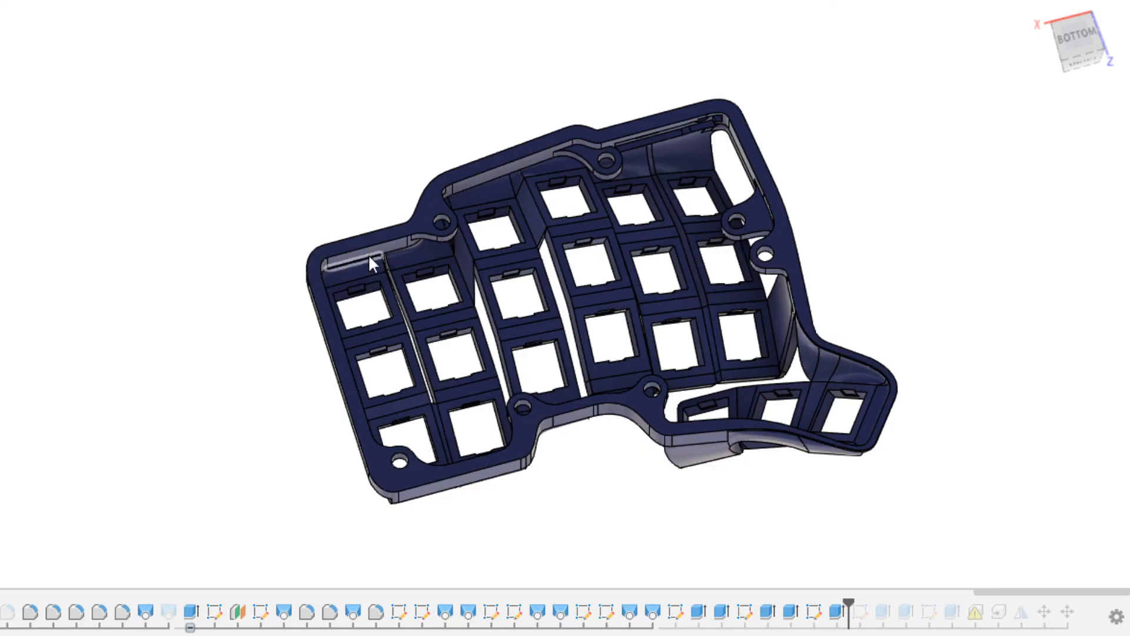
- Roll the history forward past the next sketch and extrusion, select that sketch to examine the inner-rim profile, and roll back before it
scroll(369, 259, "up", 4)
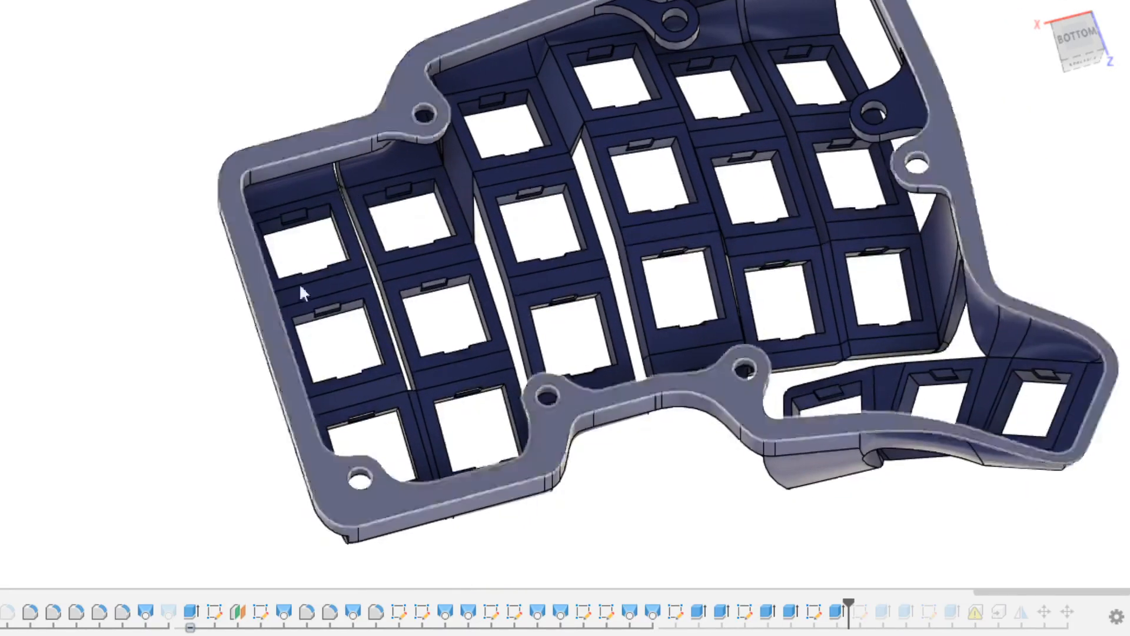
scroll(302, 293, "down", 2)
left_click_drag(850, 604, 886, 603)
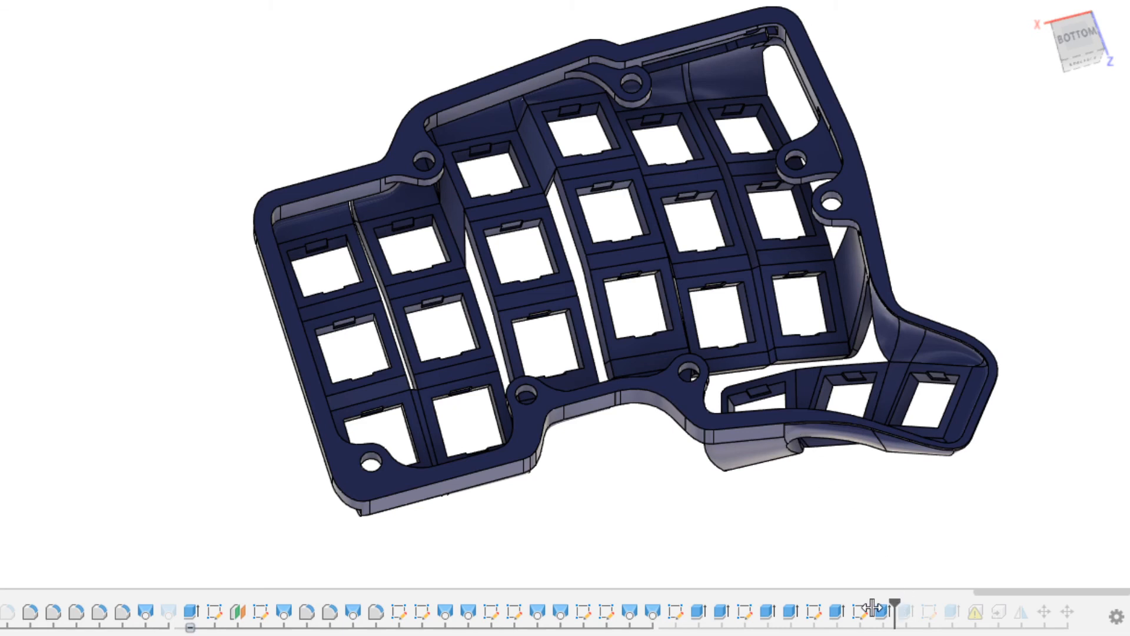
left_click(858, 611)
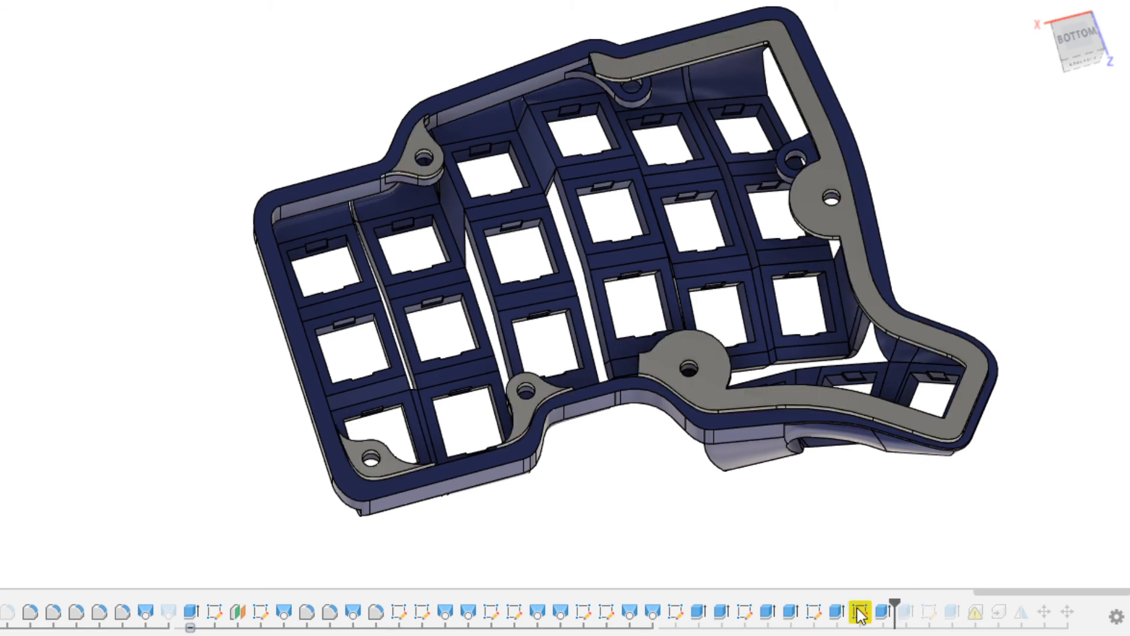
left_click_drag(899, 604, 847, 606)
- Inspect the top of the blue case from tilted views, including the gaps between key columns, the front edge and the thumb cluster
mouse_move(672, 503)
middle_mouse_down("shift")
mouse_move(687, 483)
mouse_move(688, 492)
mouse_move(687, 504)
mouse_move(671, 421)
mouse_move(616, 321)
mouse_move(959, 368)
mouse_move(792, 358)
middle_mouse_up("shift")
middle_click_drag(759, 455, 762, 408)
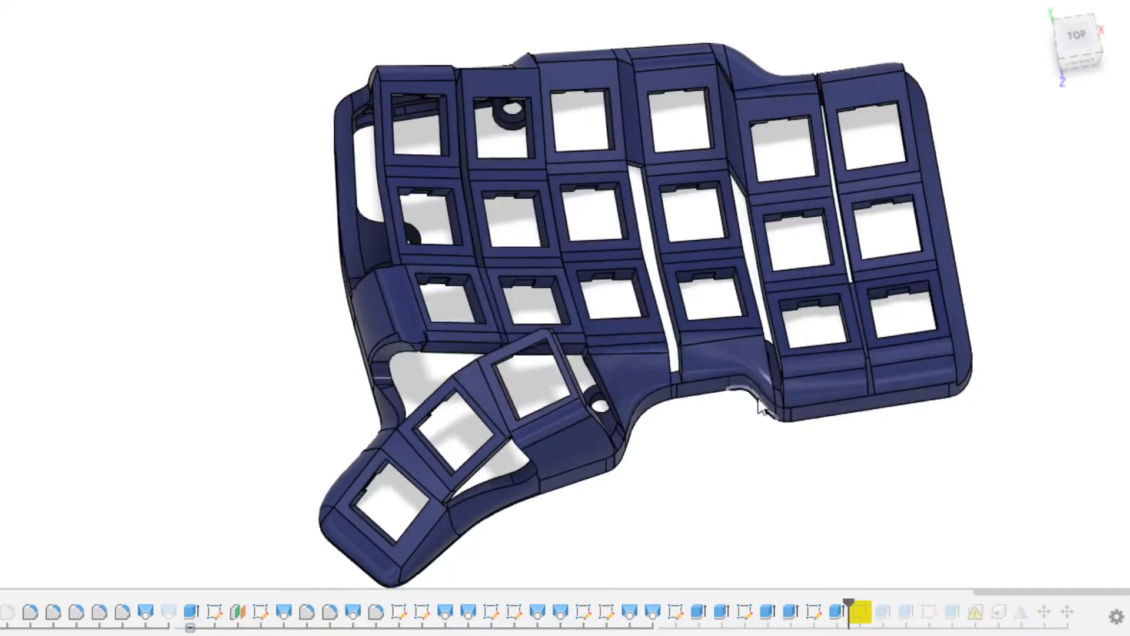
scroll(761, 409, "down", 1)
middle_click_drag(759, 475, 725, 430)
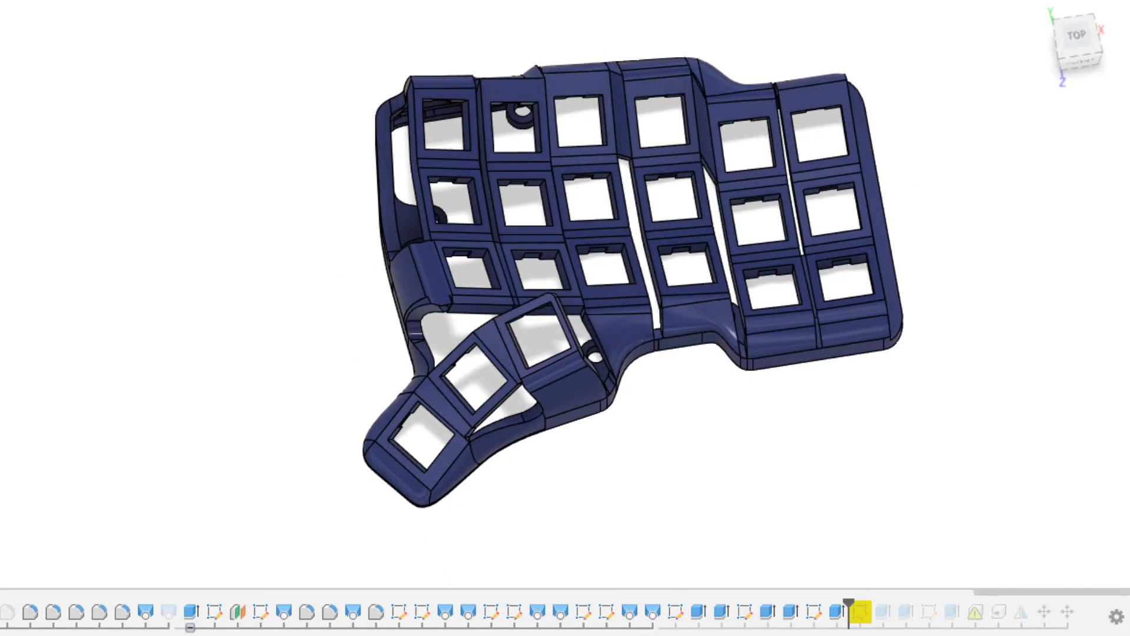
middle_click_drag(722, 381, 758, 365, "shift")
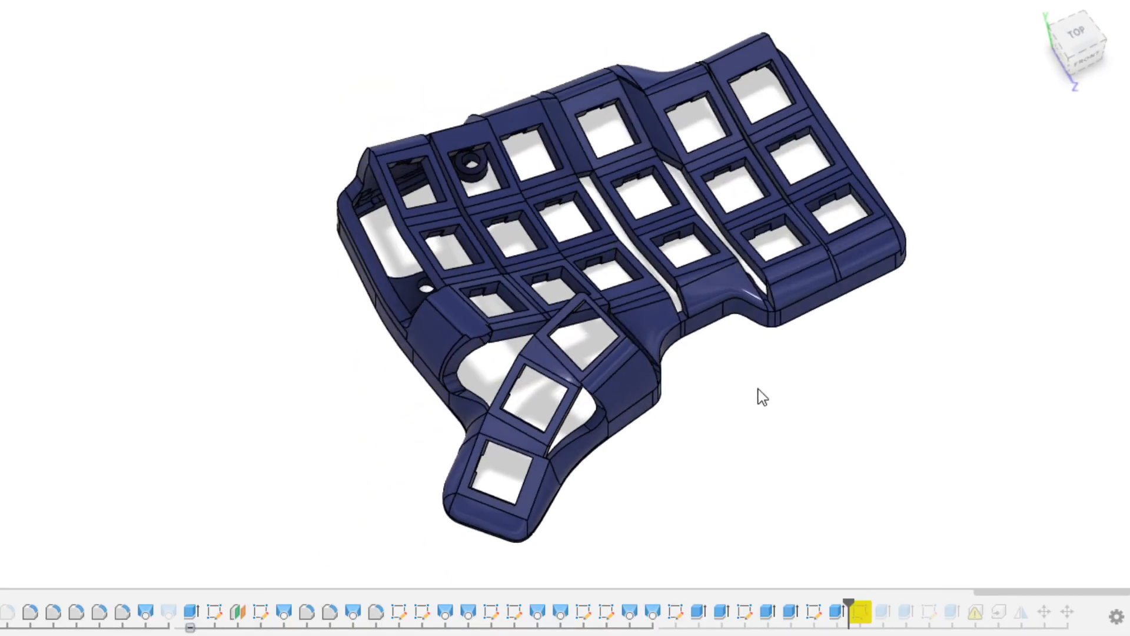
scroll(750, 371, "up", 5)
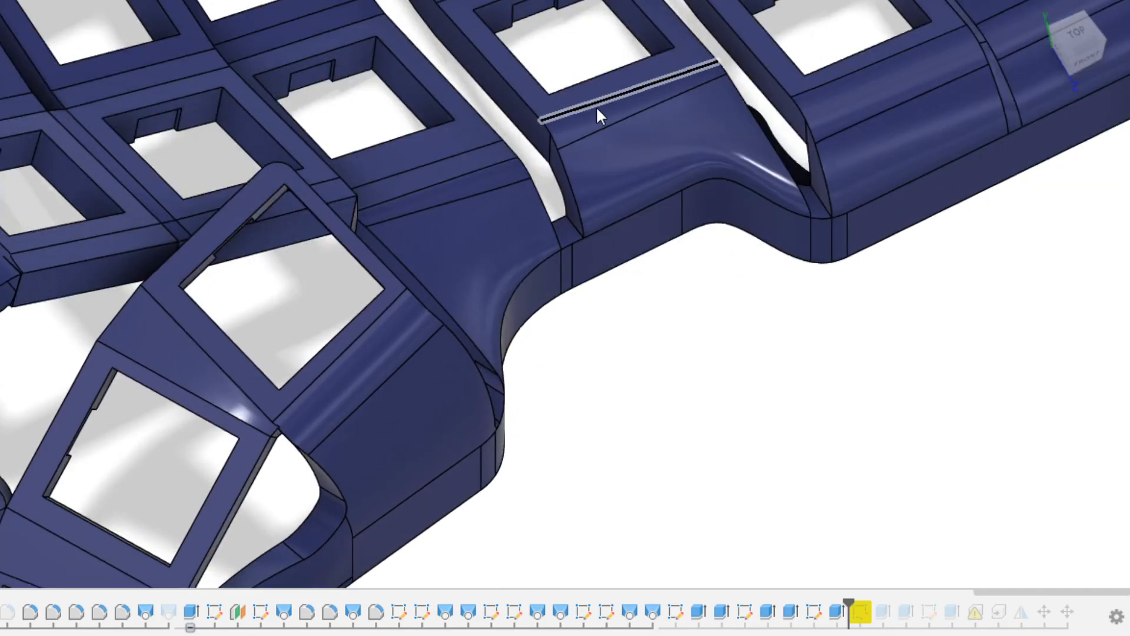
scroll(658, 300, "down", 6)
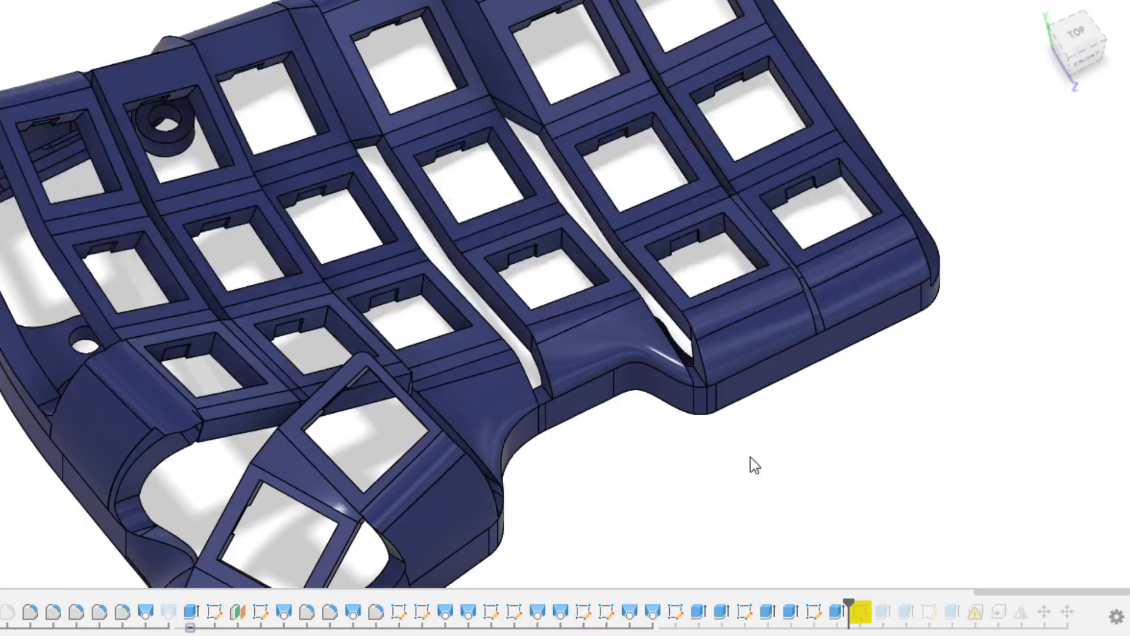
middle_click_drag(752, 462, 699, 452, "shift")
scroll(695, 448, "down", 2)
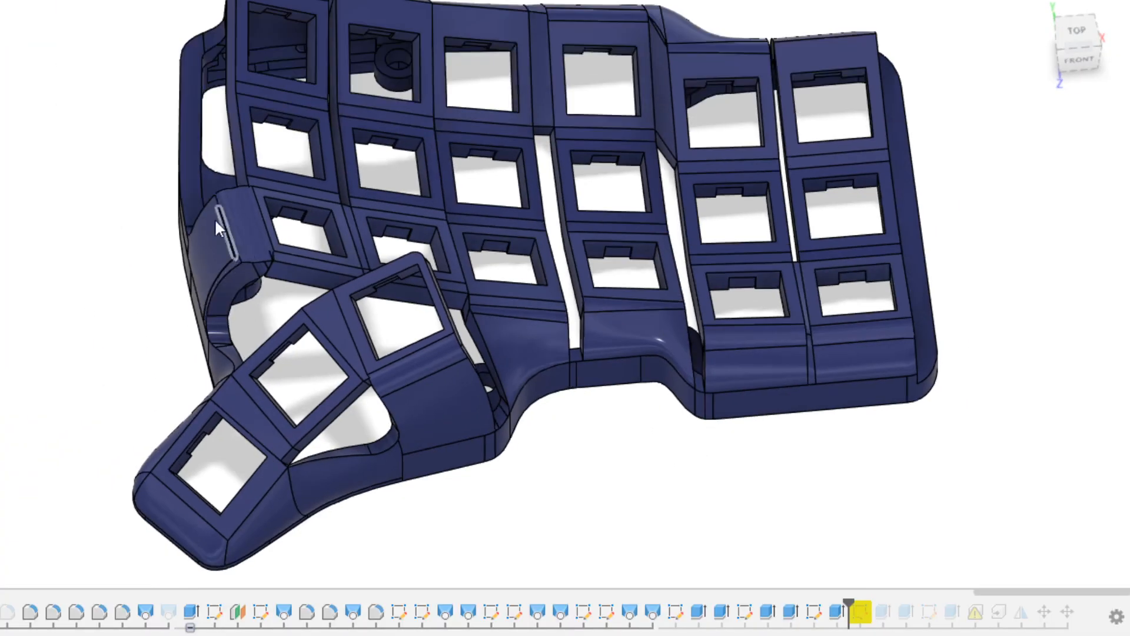
scroll(541, 164, "down", 2)
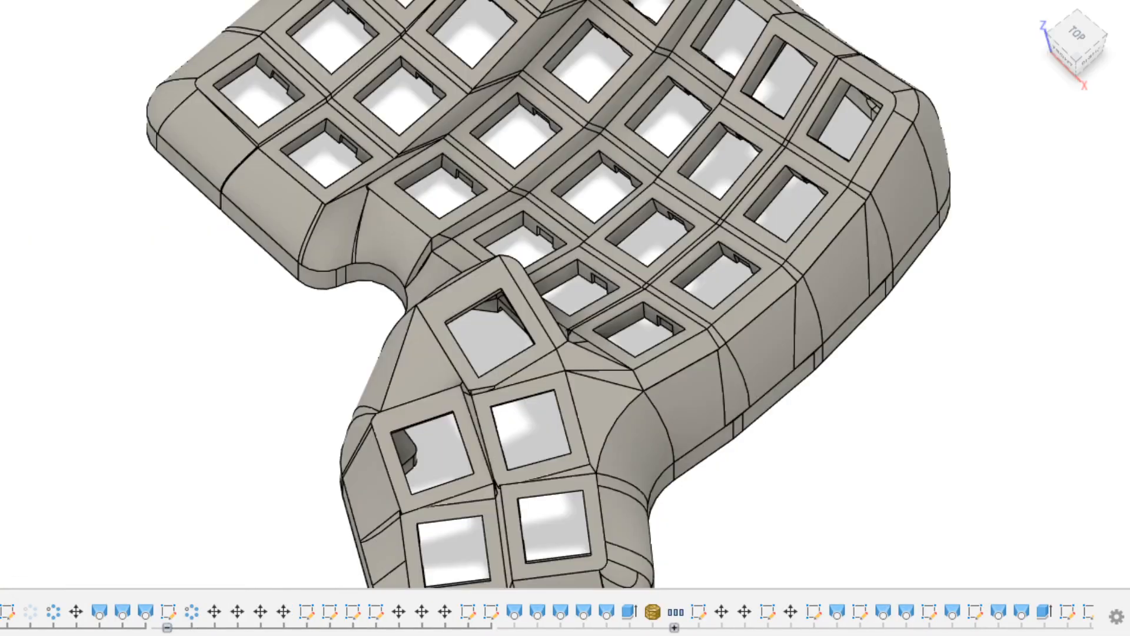
- Examine the grey keyboard case's outer walls, key openings and the transition to its thumb cluster from several angles
scroll(744, 214, "down", 5)
middle_click_drag(744, 224, 842, 277, "shift")
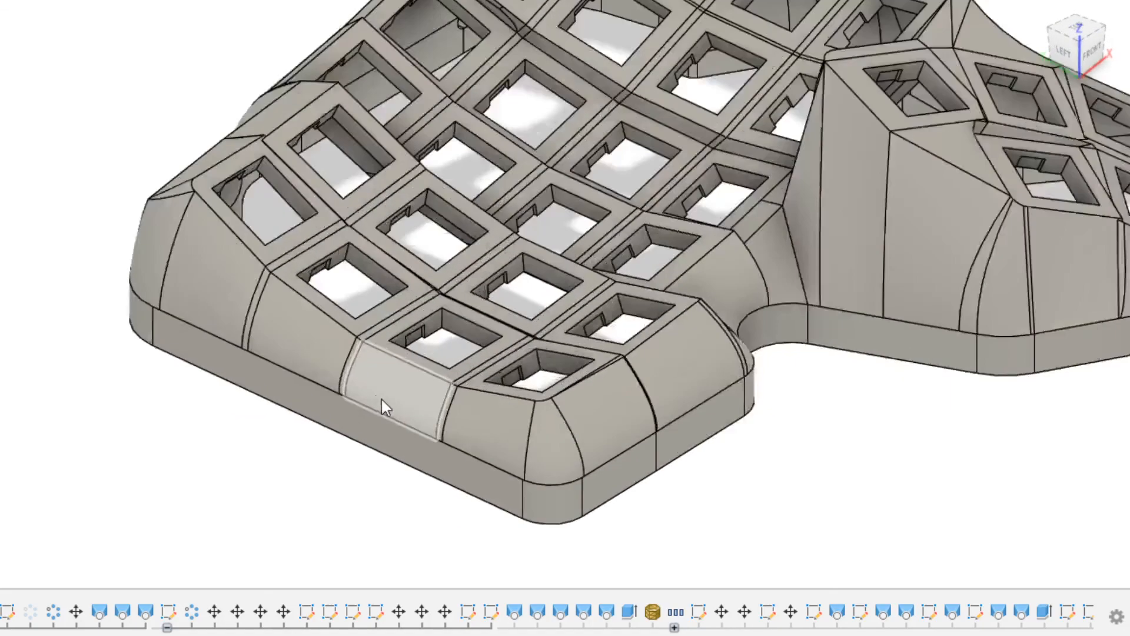
scroll(380, 396, "up", 10)
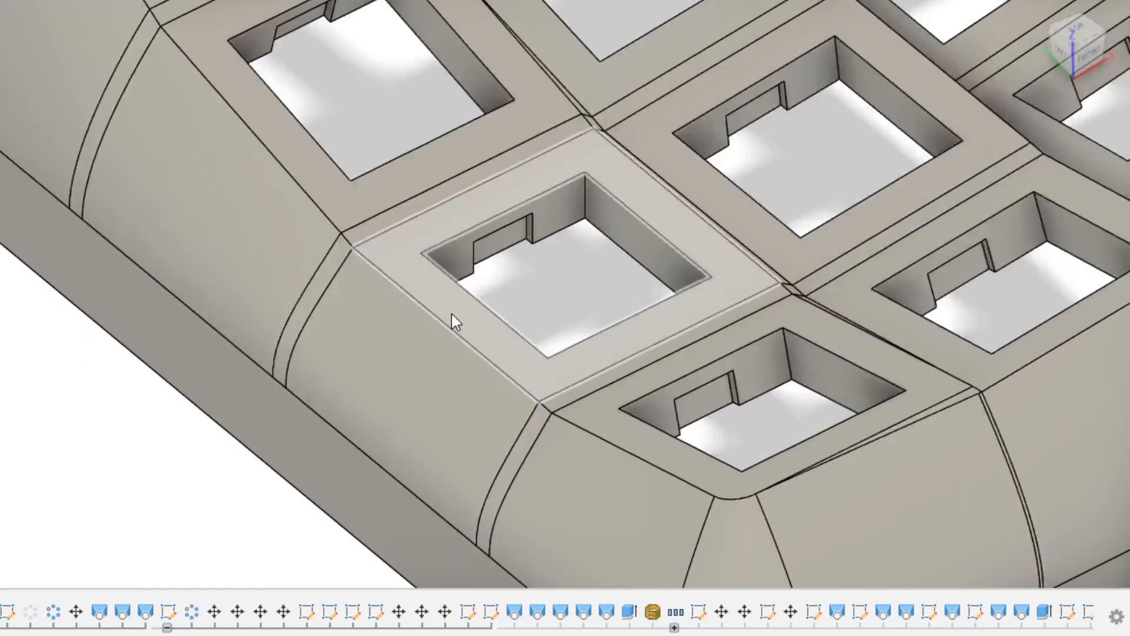
scroll(436, 324, "down", 10)
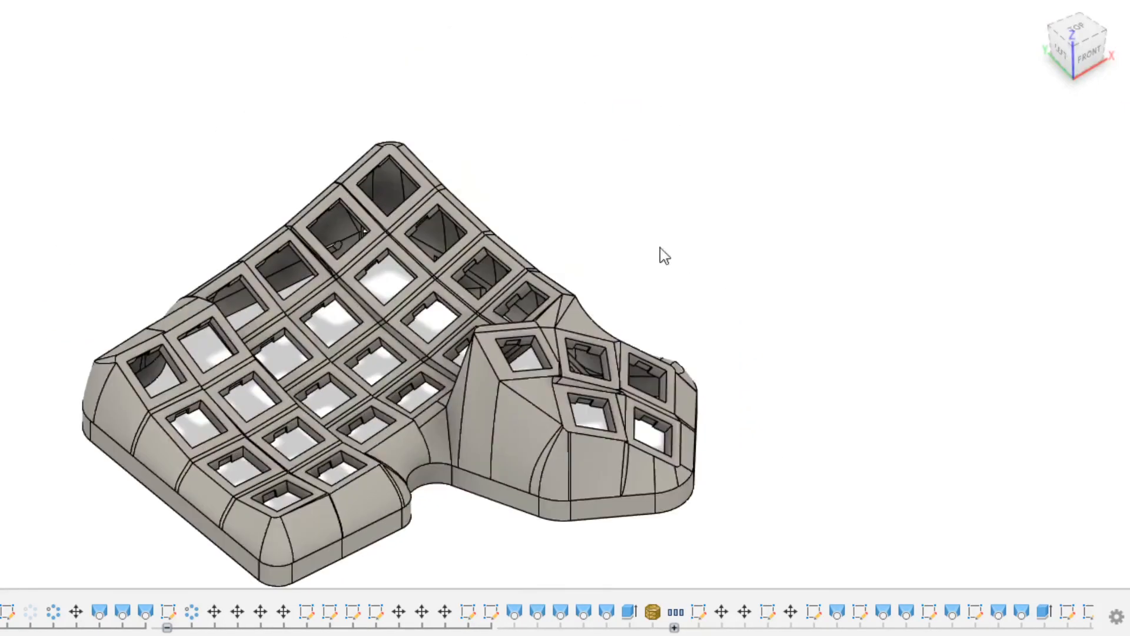
scroll(548, 252, "up", 5)
middle_click_drag(522, 254, 409, 307, "shift")
scroll(408, 307, "down", 3)
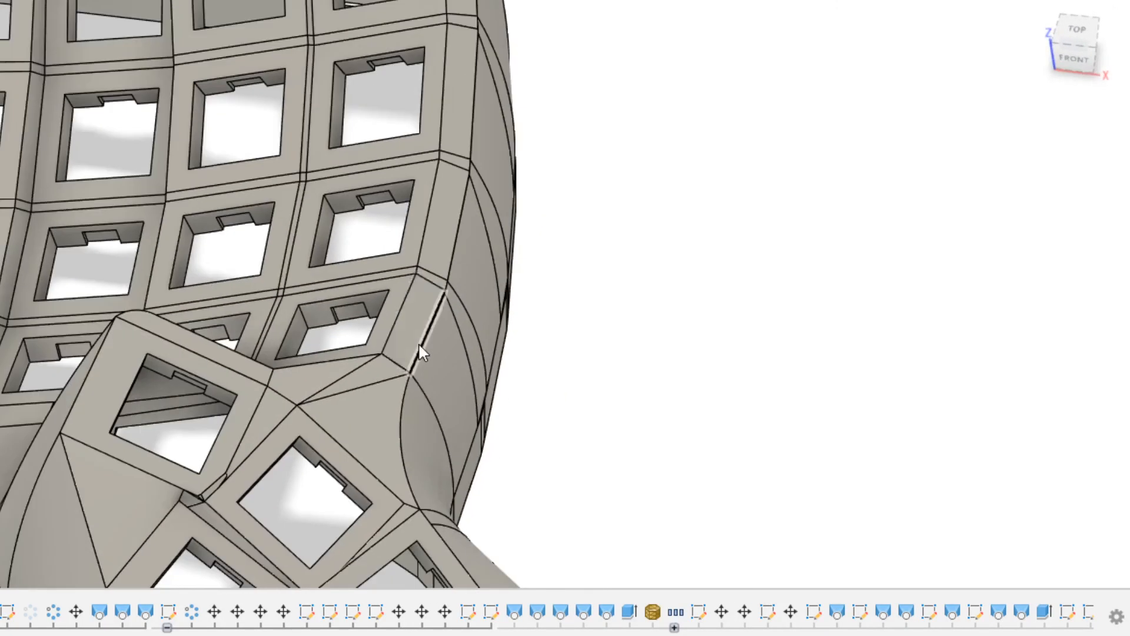
scroll(419, 344, "down", 3)
middle_click_drag(617, 344, 733, 291)
scroll(694, 300, "down", 1)
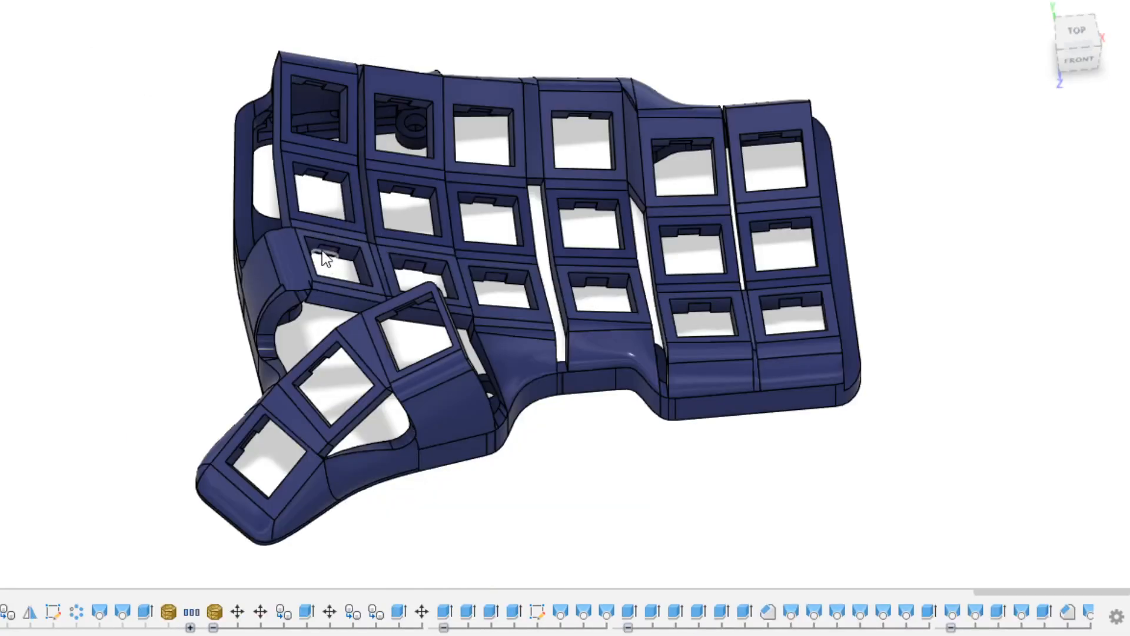
- Examine the blue case's side opening, the screw mount inside it and the open thumb cluster from the side and front
middle_click_drag(325, 259, 777, 335, "shift")
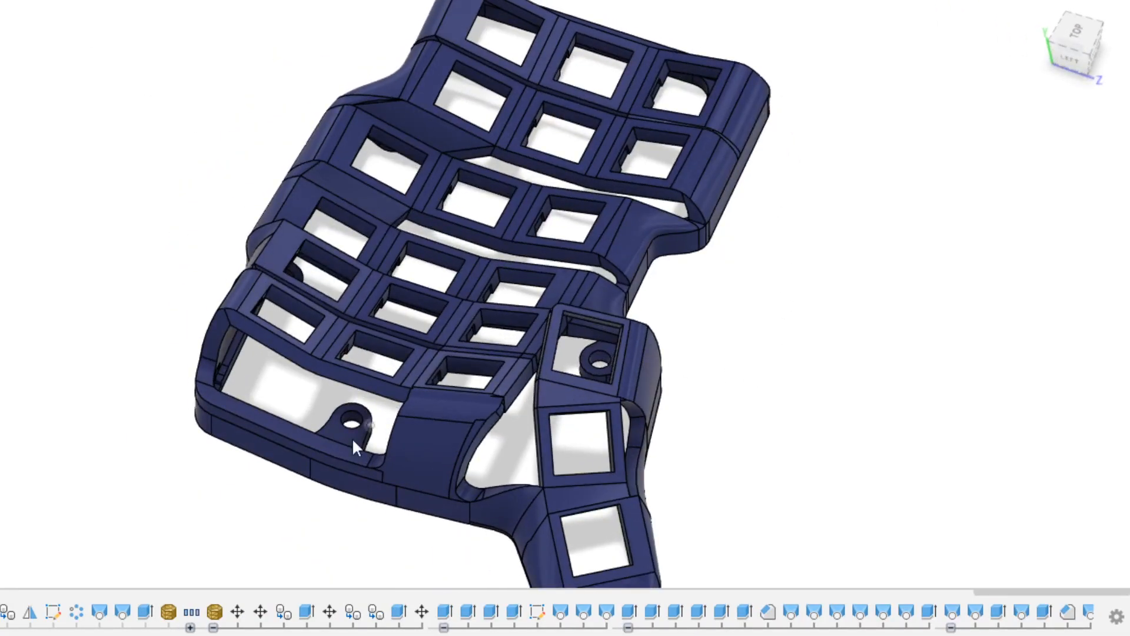
scroll(270, 418, "up", 4)
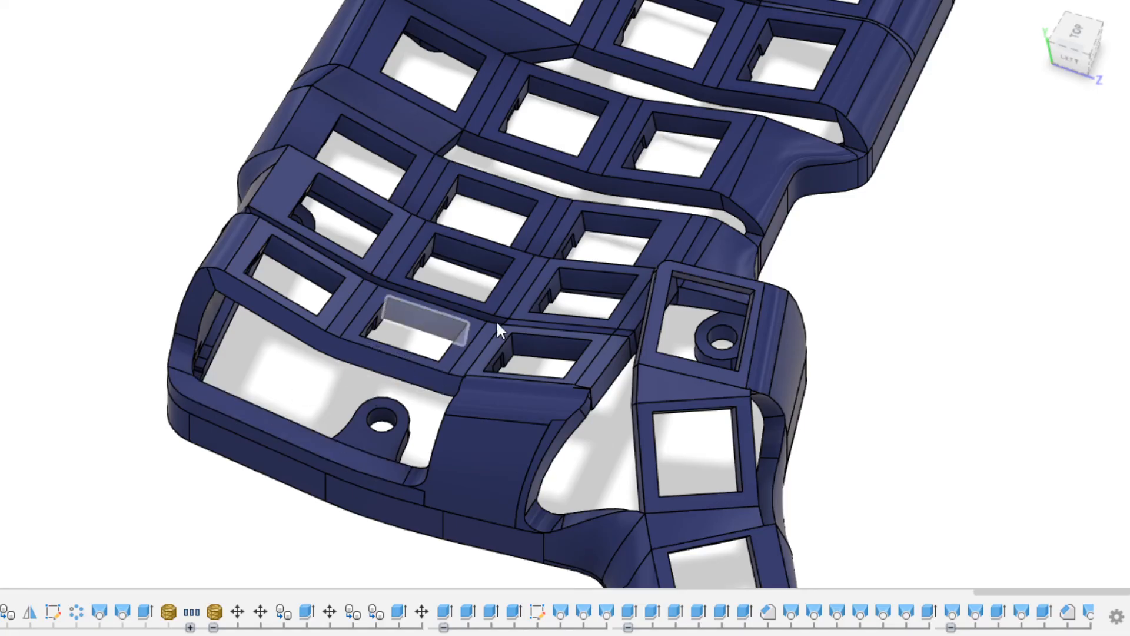
scroll(497, 327, "down", 3)
middle_click_drag(661, 298, 681, 405, "shift")
scroll(681, 404, "down", 2)
middle_click_drag(742, 448, 700, 436, "shift")
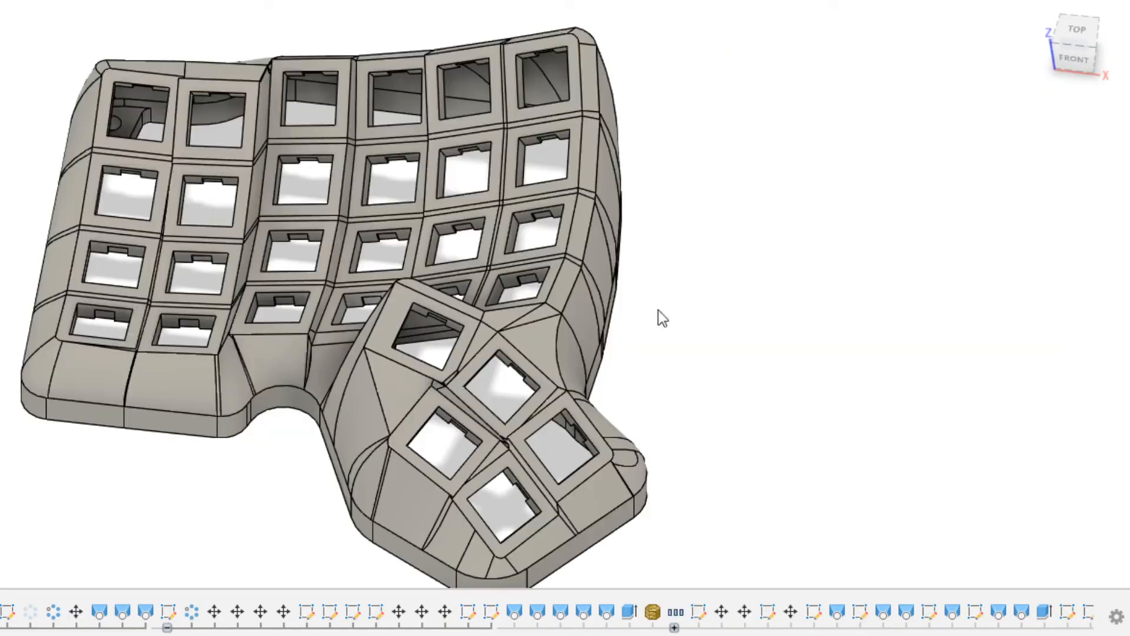
- Compare the faces joining the grey case's thumb cluster to its key columns with the blue case's open construction
scroll(659, 310, "up", 10)
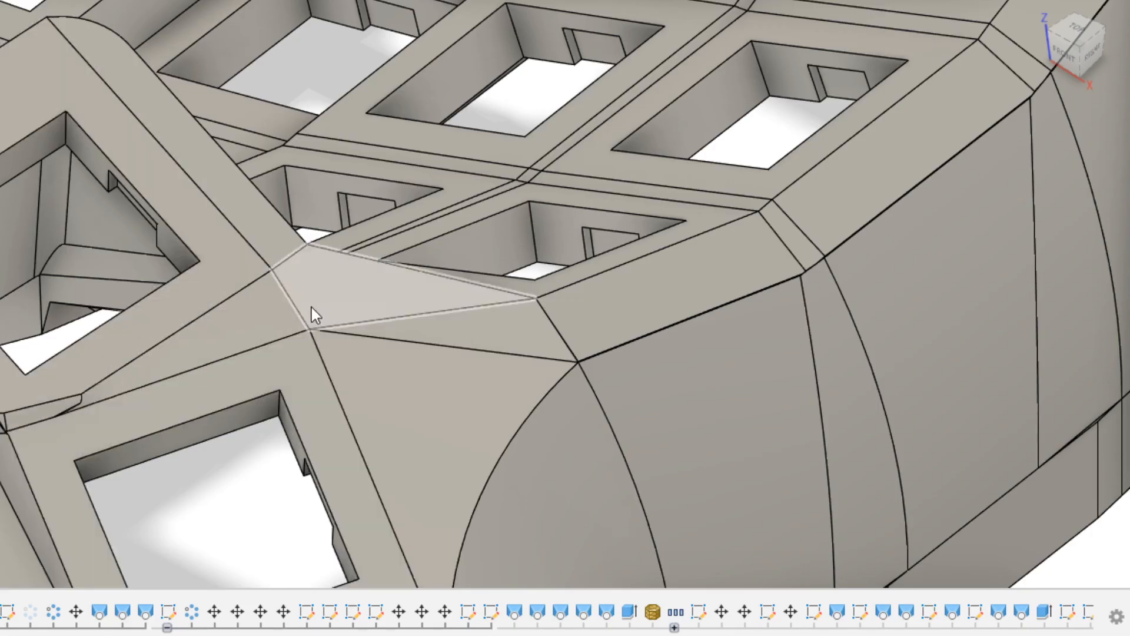
scroll(512, 397, "down", 3)
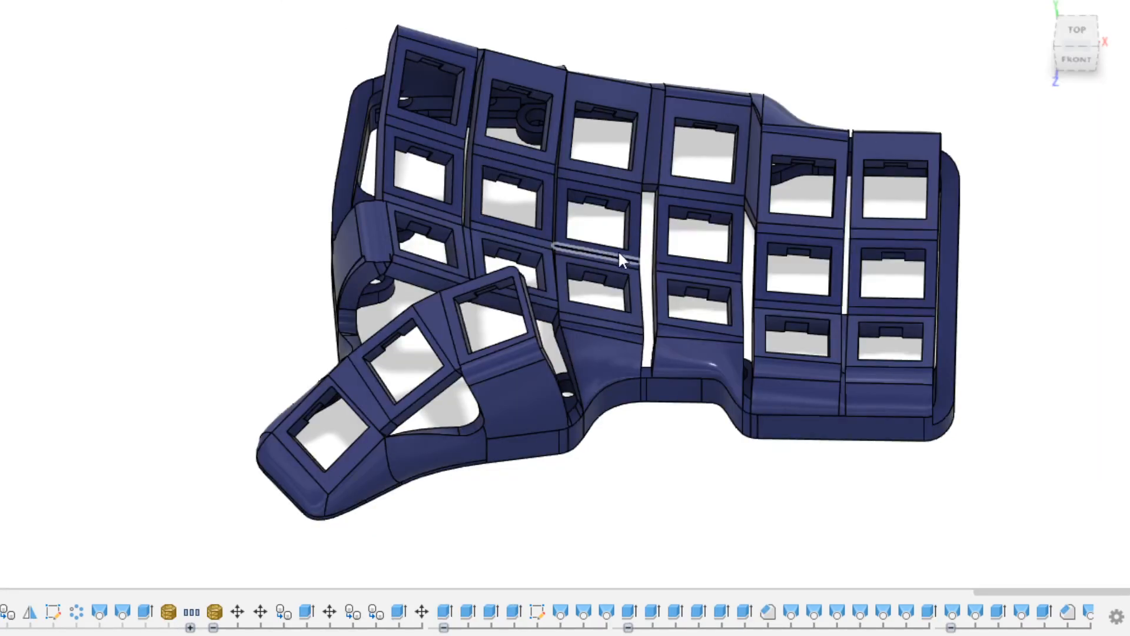
middle_click_drag(707, 479, 666, 448, "shift")
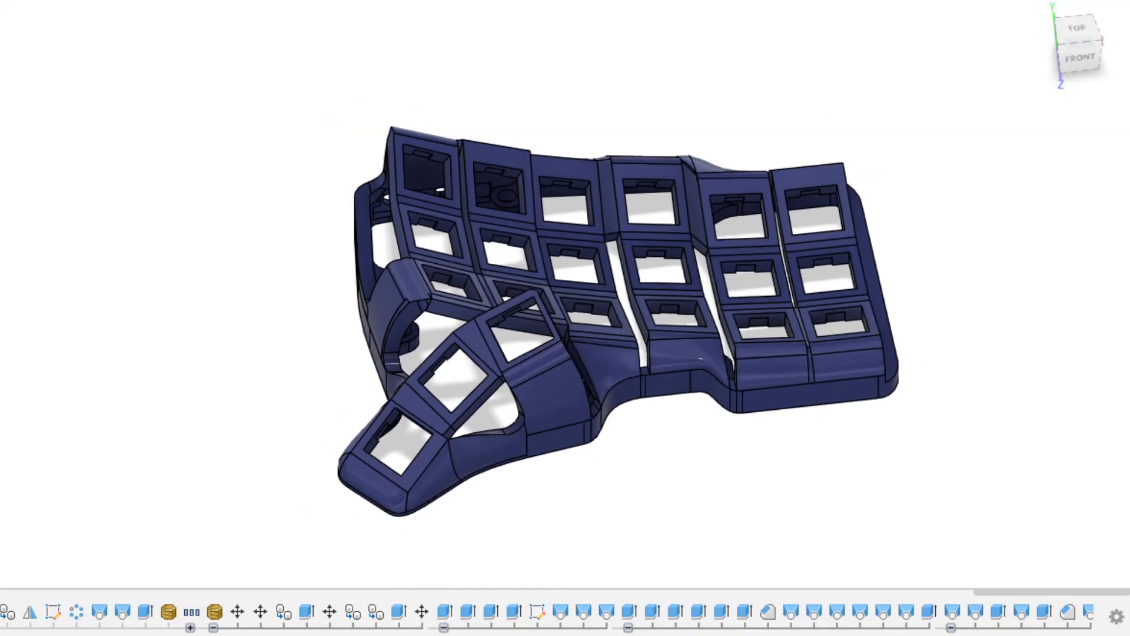